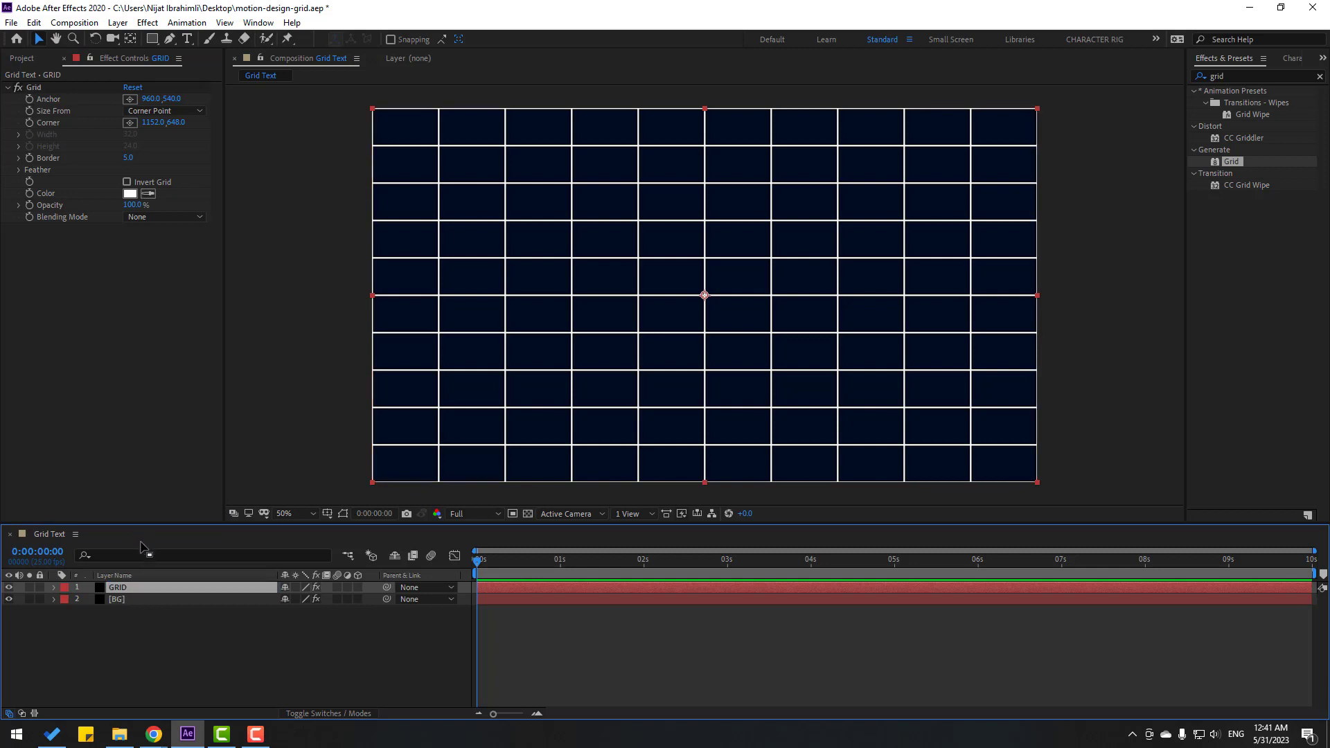
# Change the Grid effect's color to blue 0094CB
pyautogui.click(126, 196)
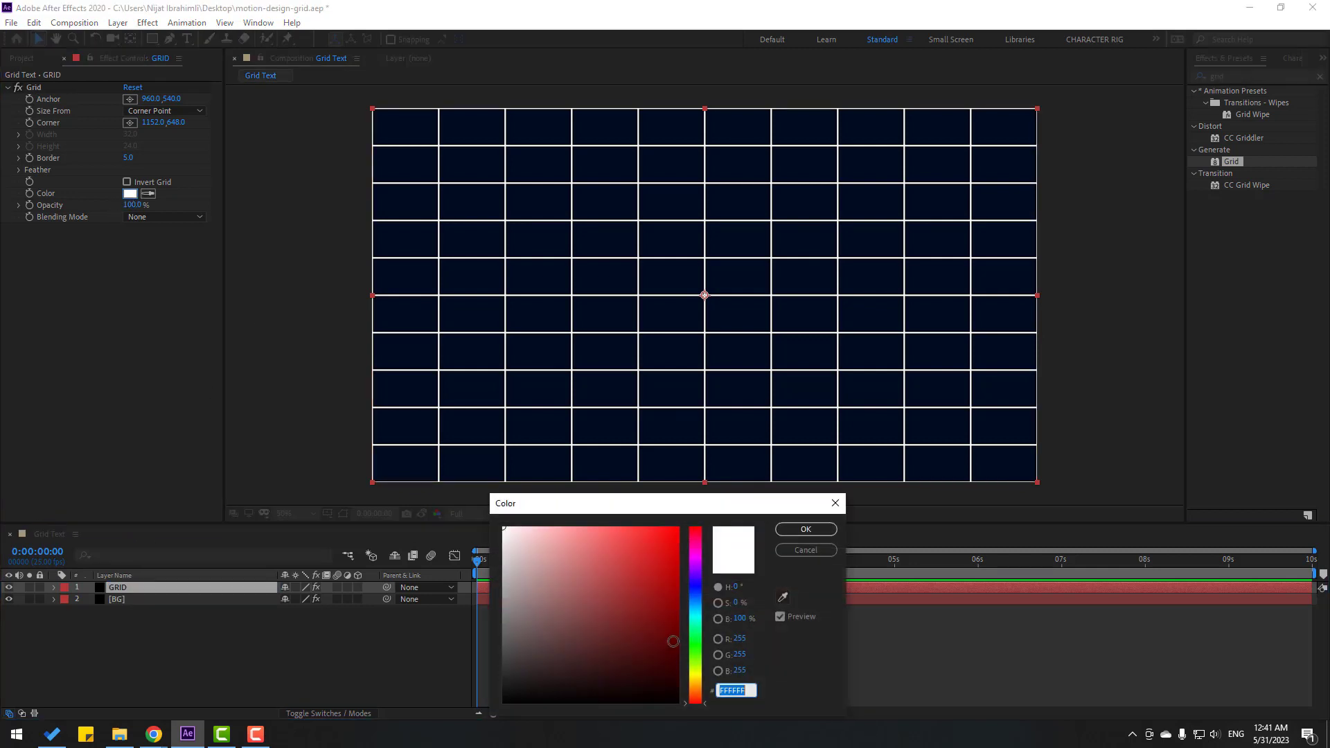
pyautogui.moveTo(693, 632); pyautogui.dragTo(693, 615)
pyautogui.moveTo(608, 594); pyautogui.dragTo(681, 562)
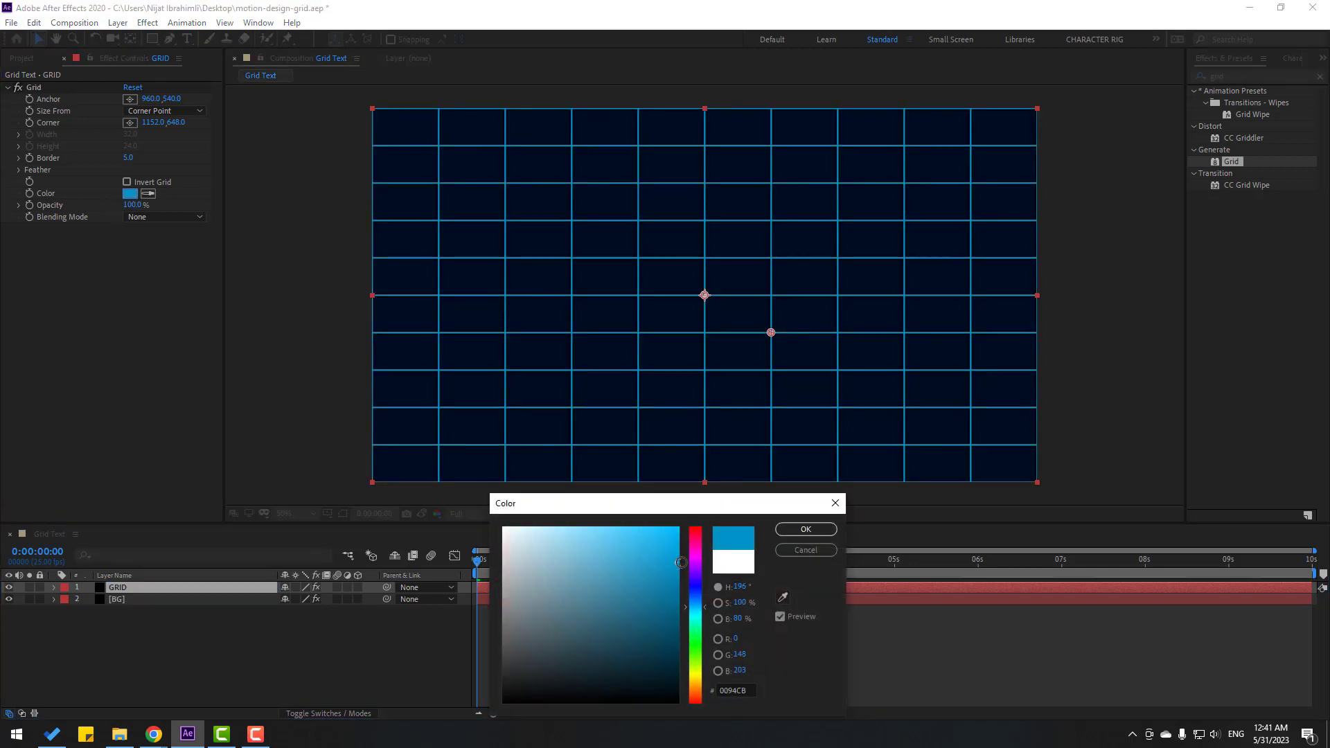
pyautogui.click(806, 529)
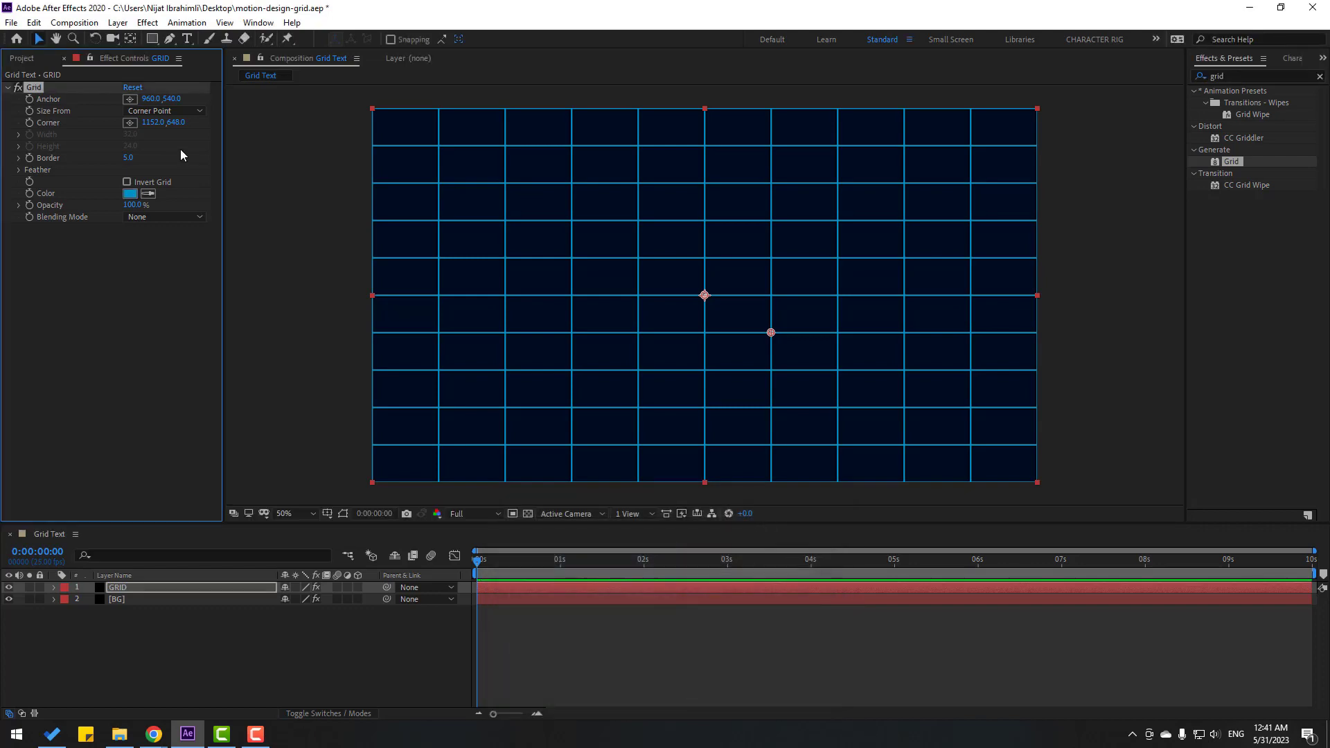
# Size the grid from the Width Slider and set its width to 110.2
pyautogui.click(139, 113)
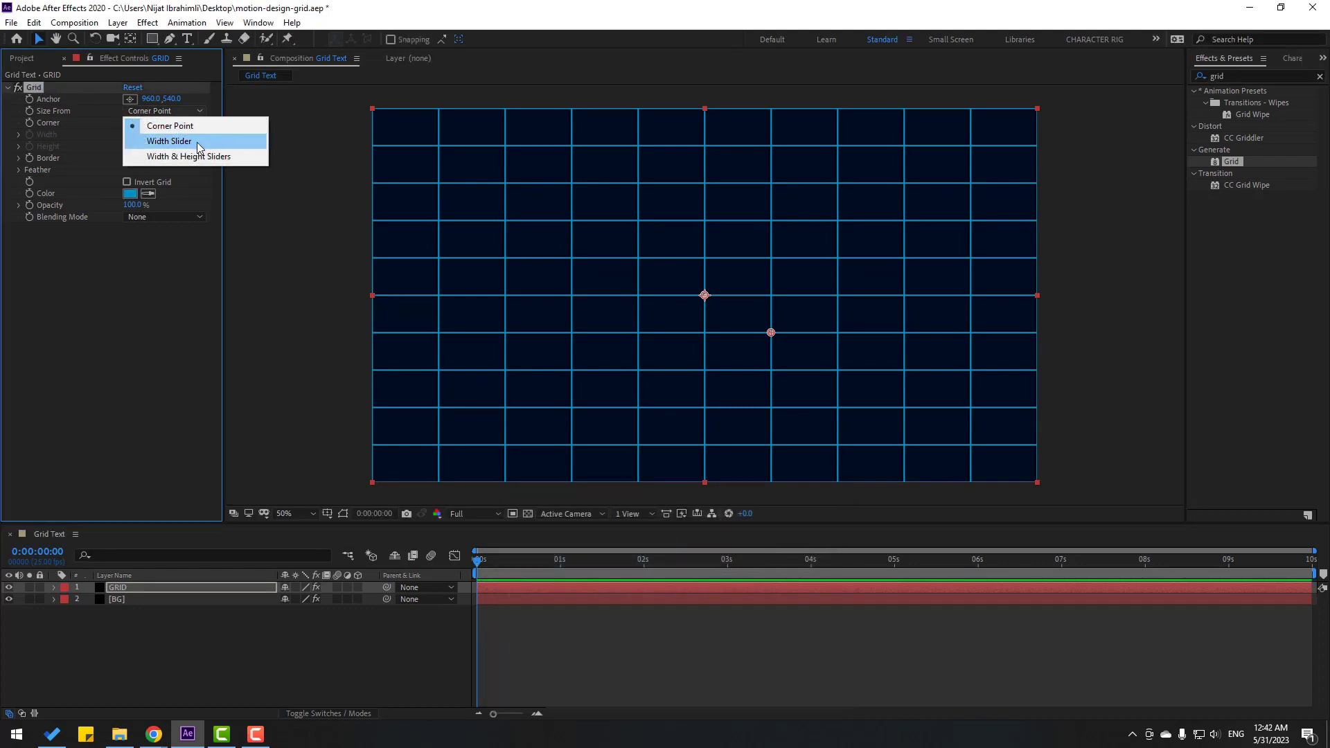
pyautogui.click(169, 141)
pyautogui.moveTo(61, 154); pyautogui.dragTo(126, 159)
pyautogui.click(105, 631)
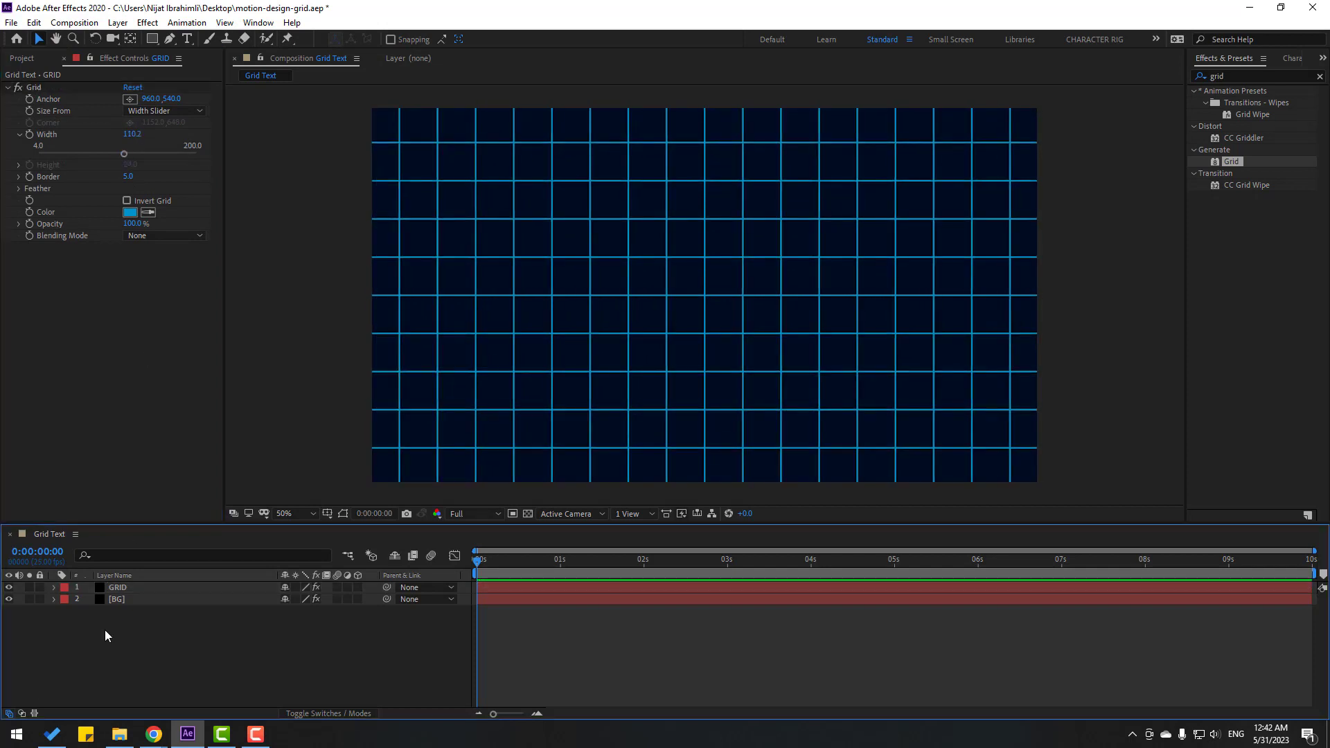
# Parent the GRID layer to the BG layer and make both layers 3D
pyautogui.click(120, 588)
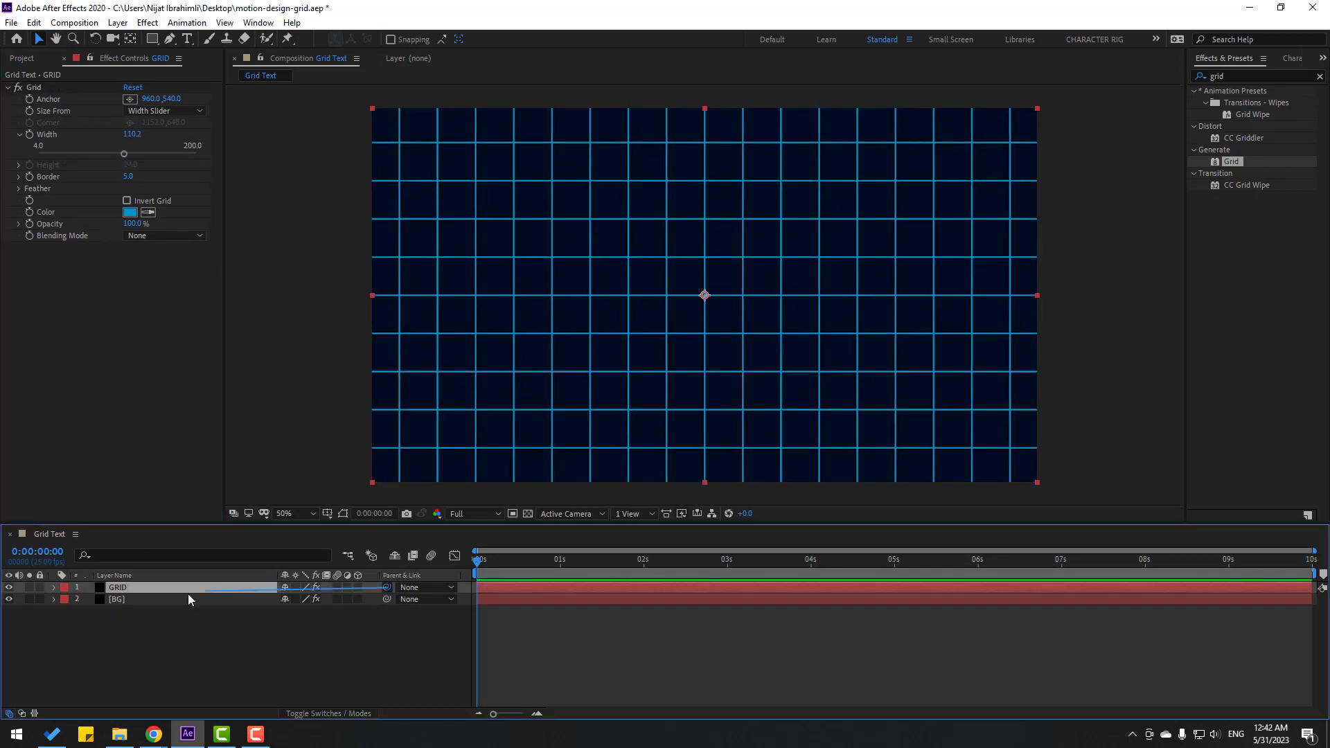
pyautogui.moveTo(188, 599); pyautogui.dragTo(108, 594)
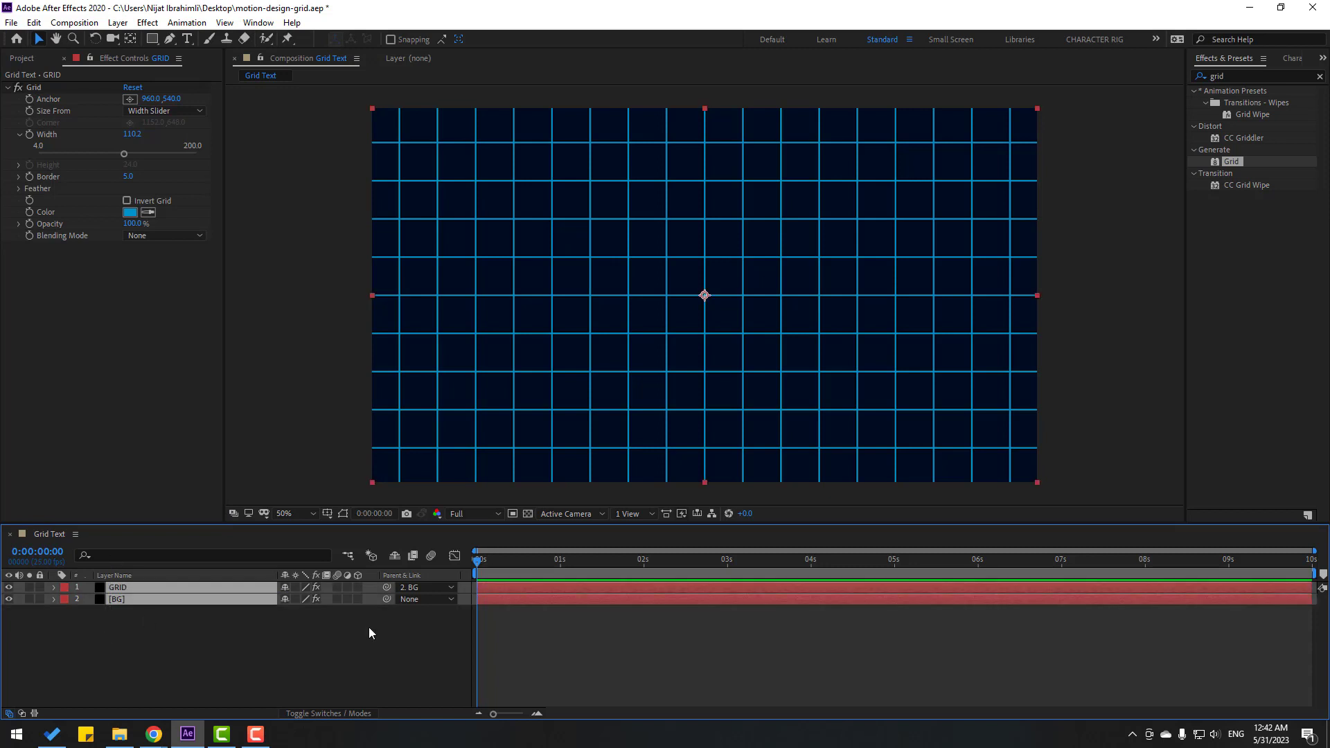
pyautogui.click(359, 588)
pyautogui.click(241, 664)
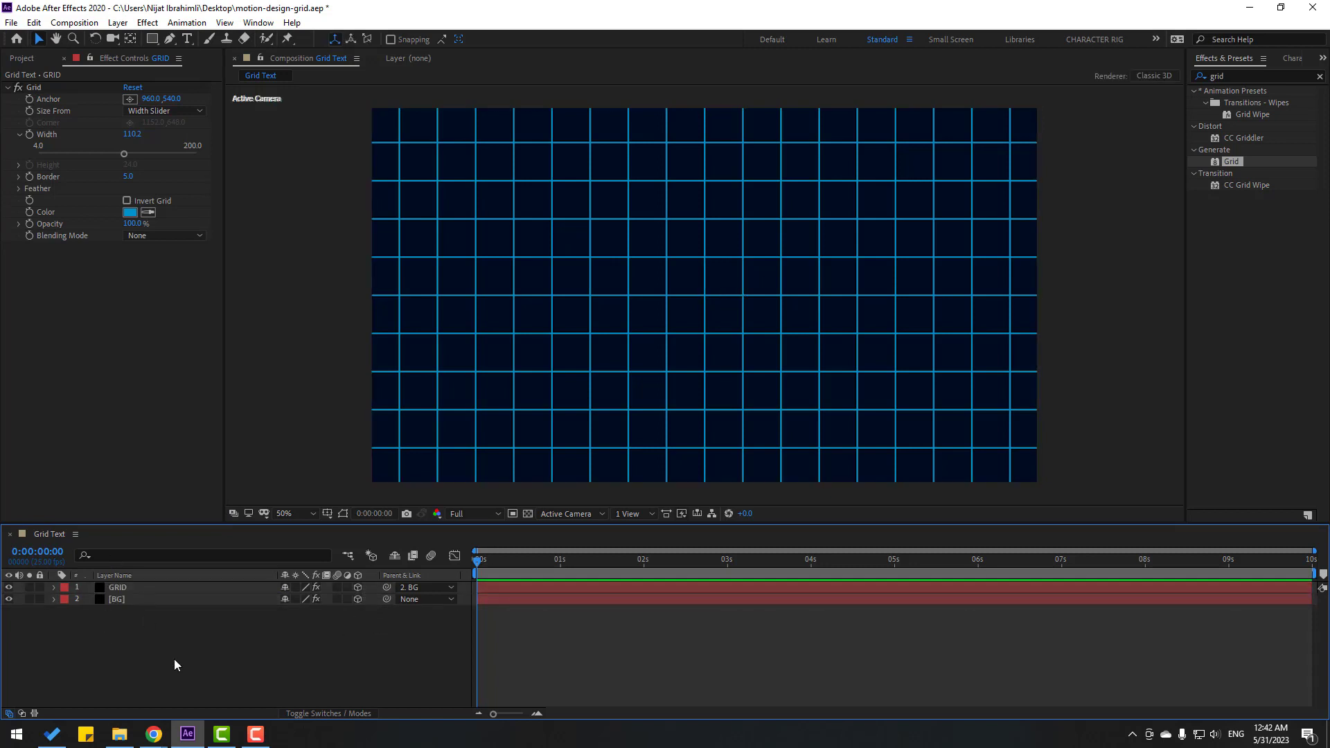
# Add a Two-Node Camera with the 50mm preset, named Camera 1, to the composition
pyautogui.rightClick(151, 658)
pyautogui.moveTo(291, 509)
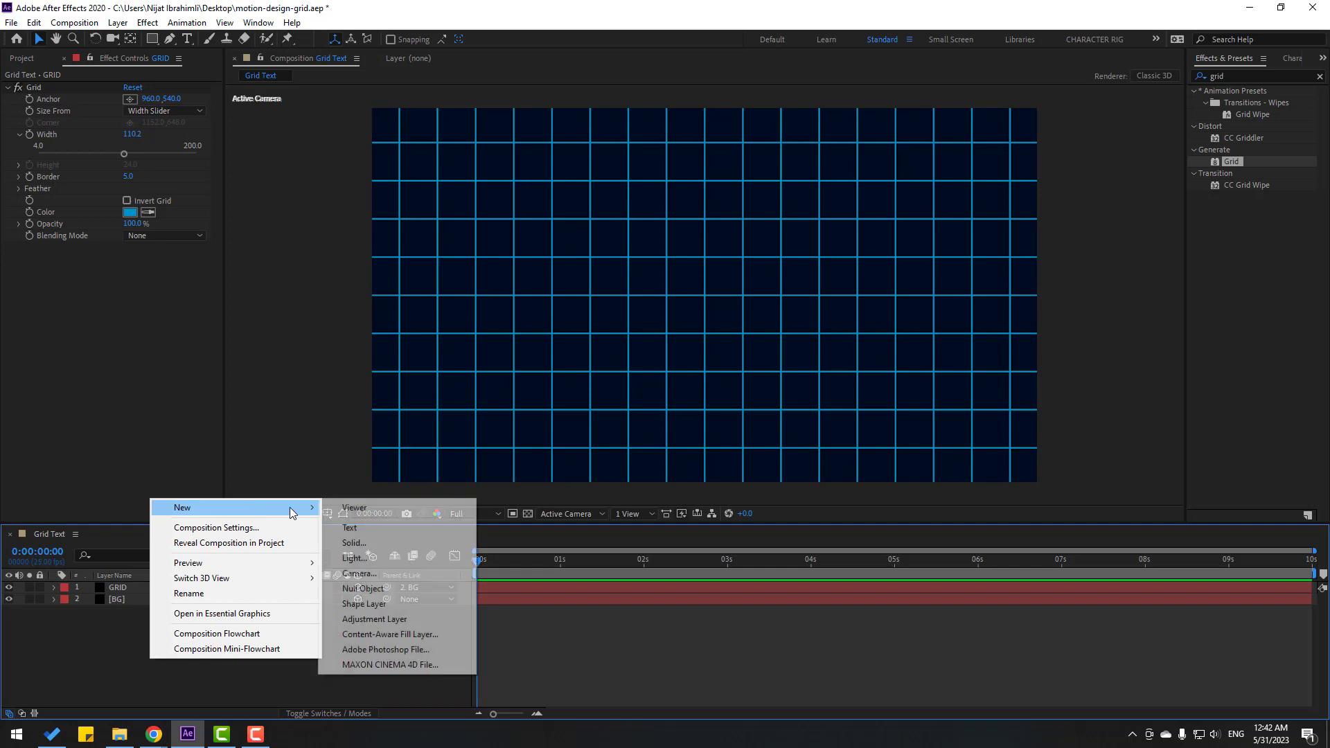
pyautogui.click(357, 574)
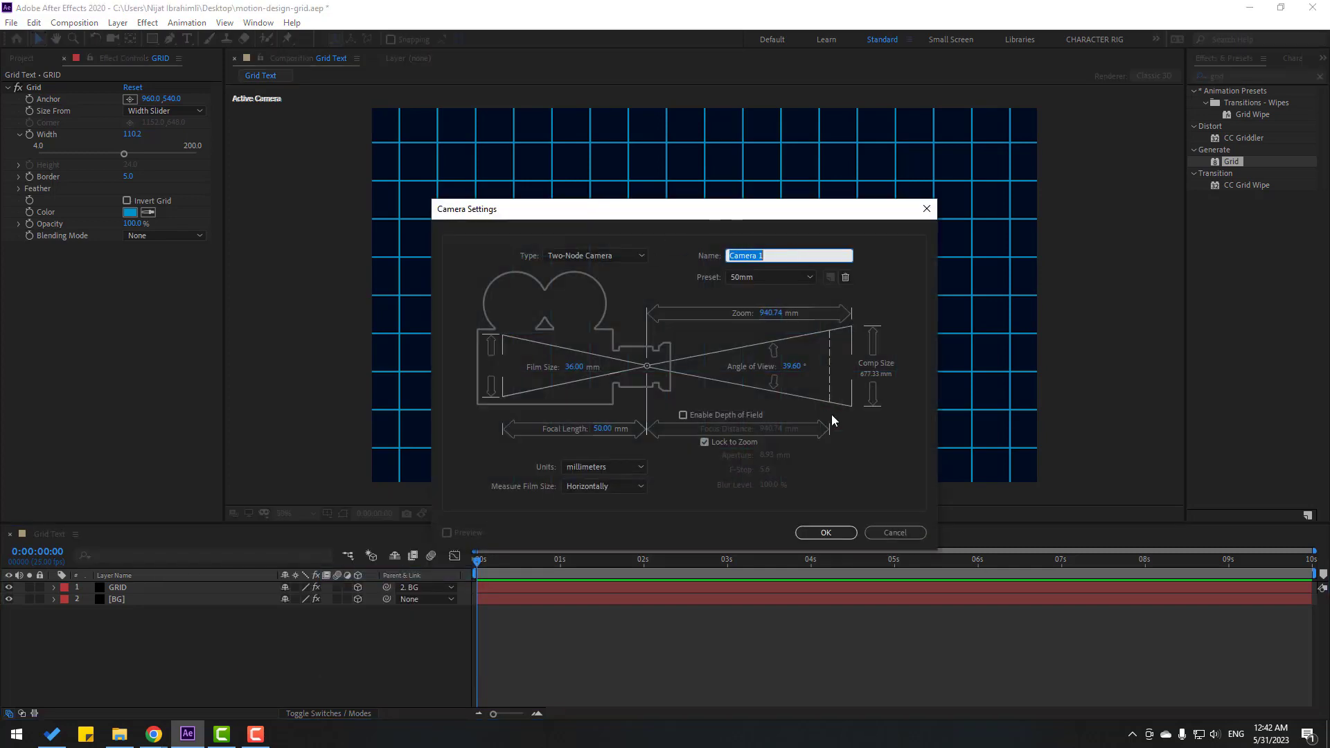
pyautogui.click(836, 535)
# Create an orbit null for Camera 1 and center the null's anchor point within its bounds
pyautogui.rightClick(130, 586)
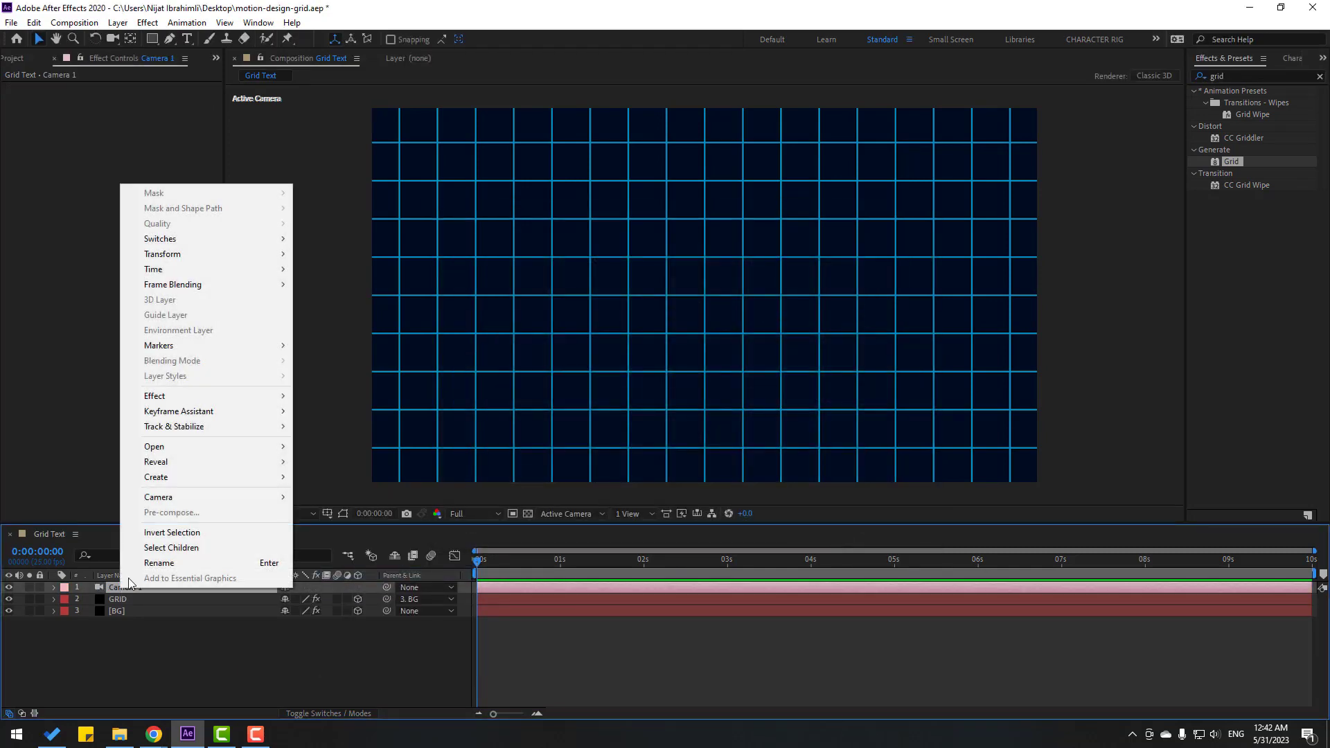
pyautogui.moveTo(198, 499)
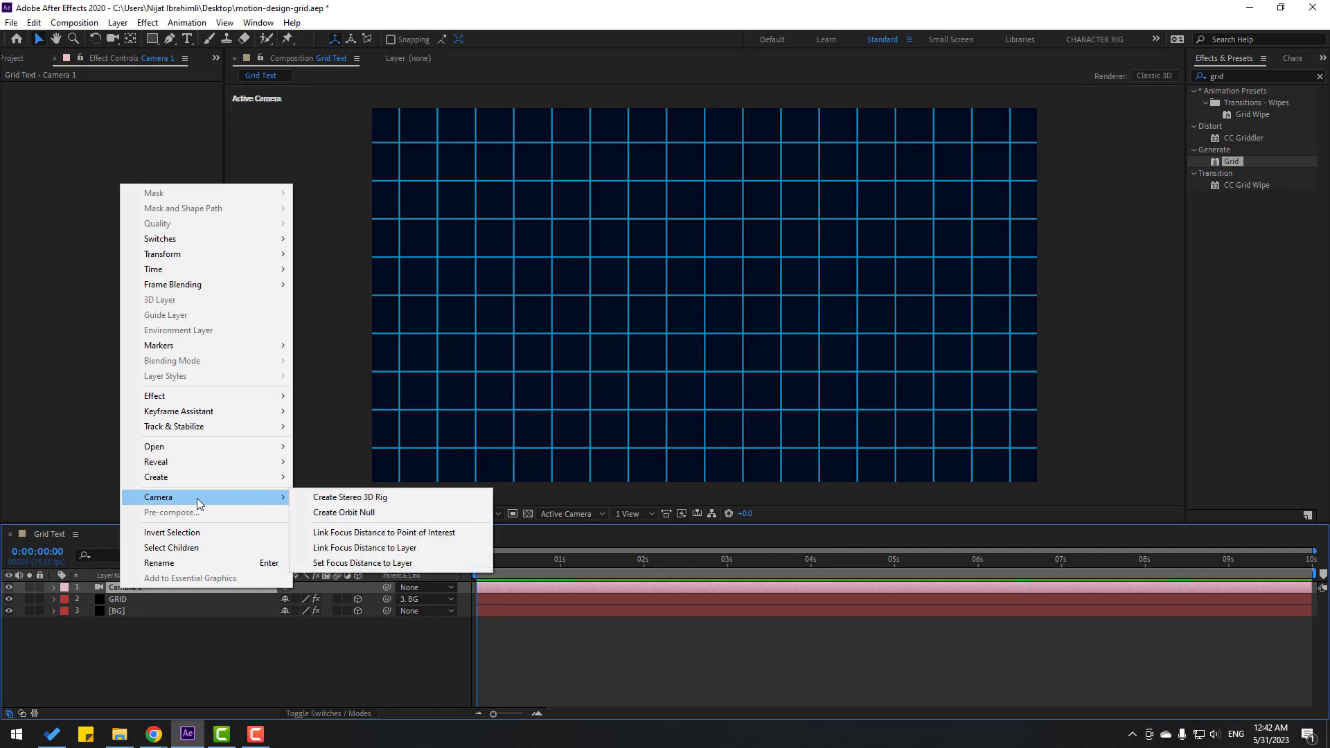
pyautogui.click(372, 514)
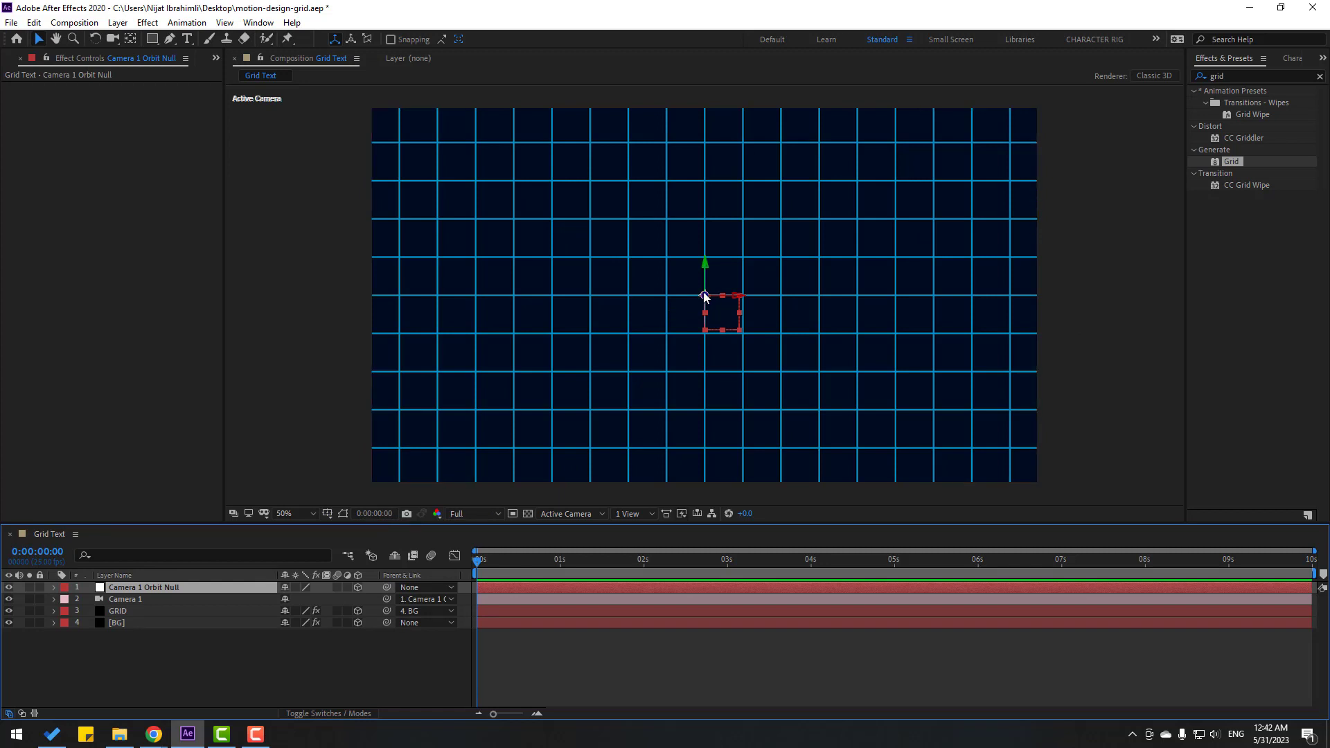
pyautogui.doubleClick(129, 40)
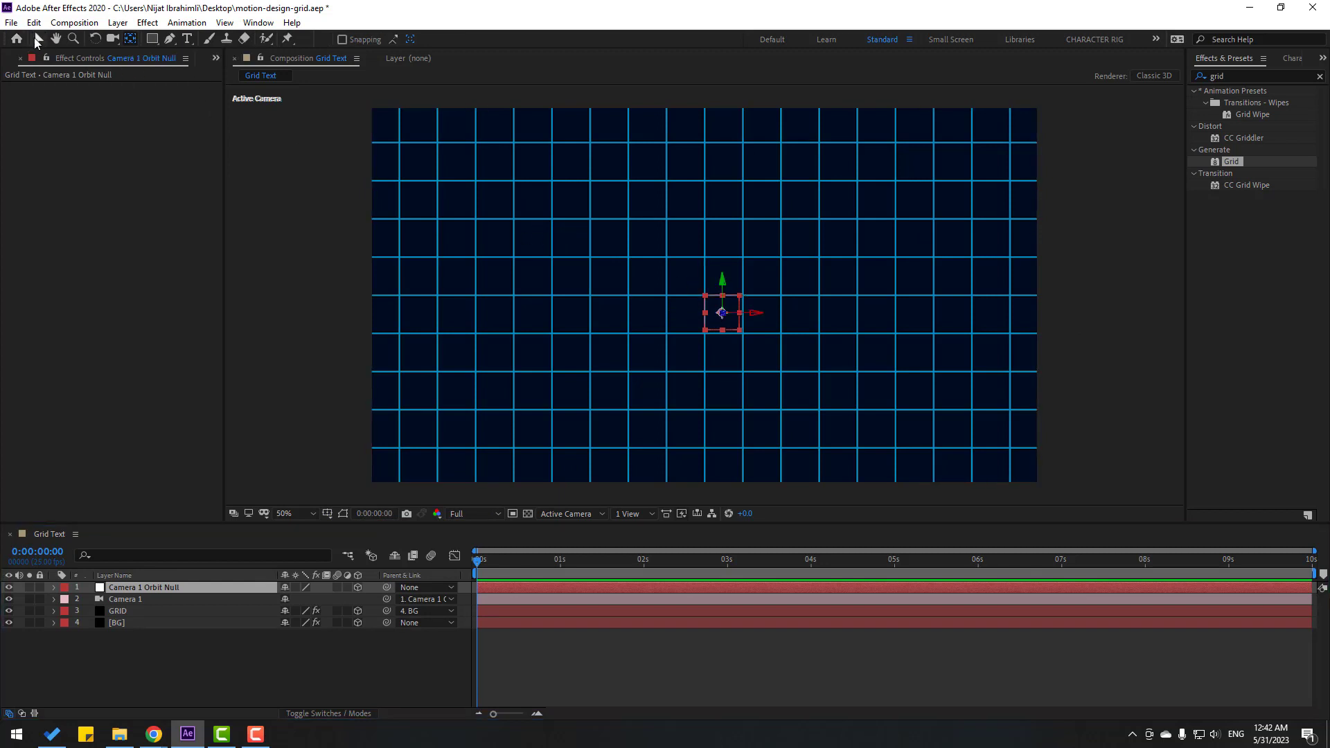
pyautogui.click(38, 40)
# Orbit Camera 1 with the Unified Camera tool so the grid tilts back into a floor-like perspective
pyautogui.click(139, 600)
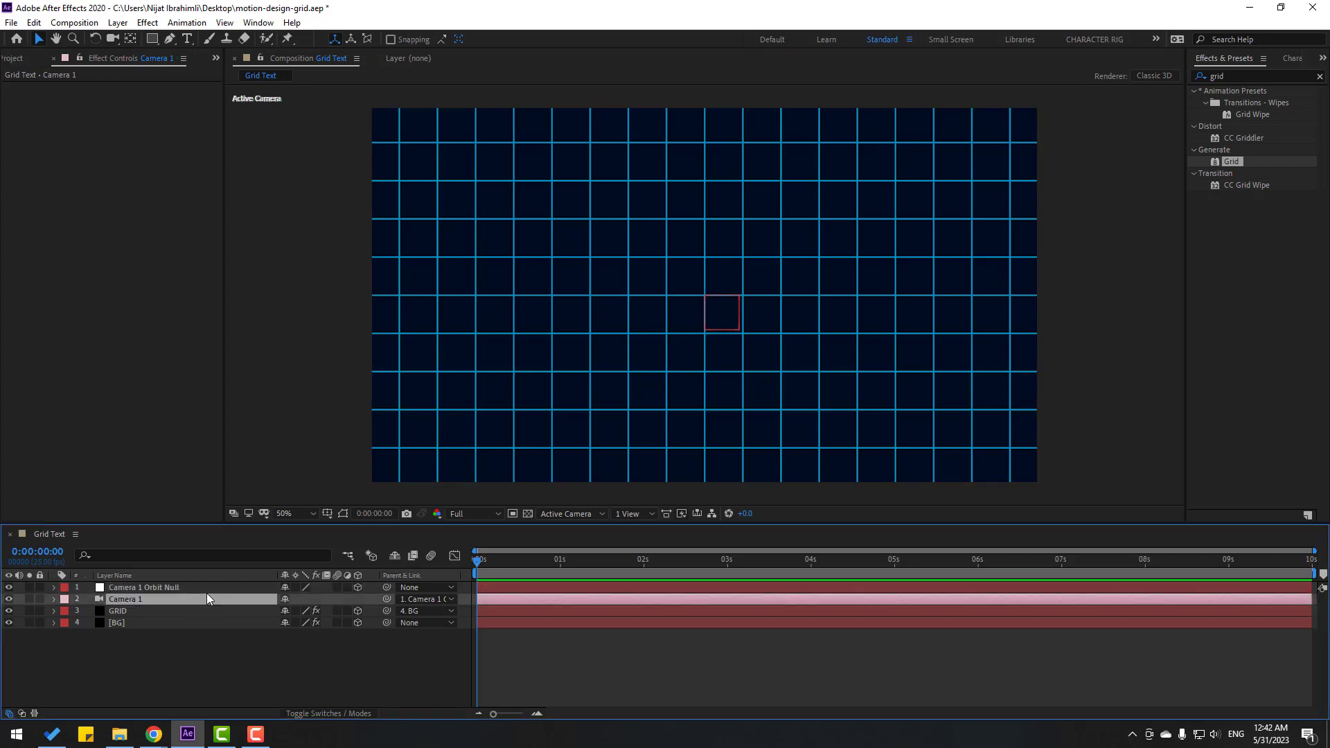
pyautogui.press('c')
pyautogui.click(116, 44)
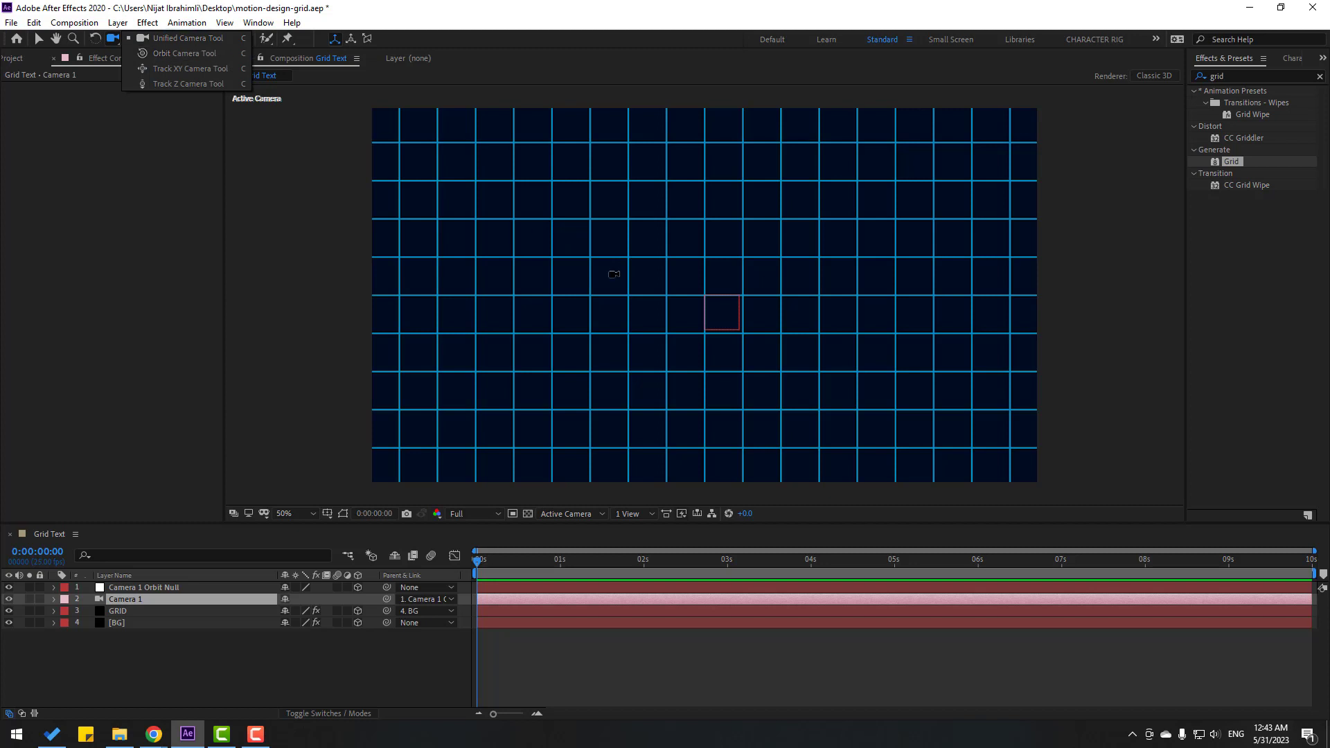
pyautogui.moveTo(793, 347); pyautogui.dragTo(787, 279)
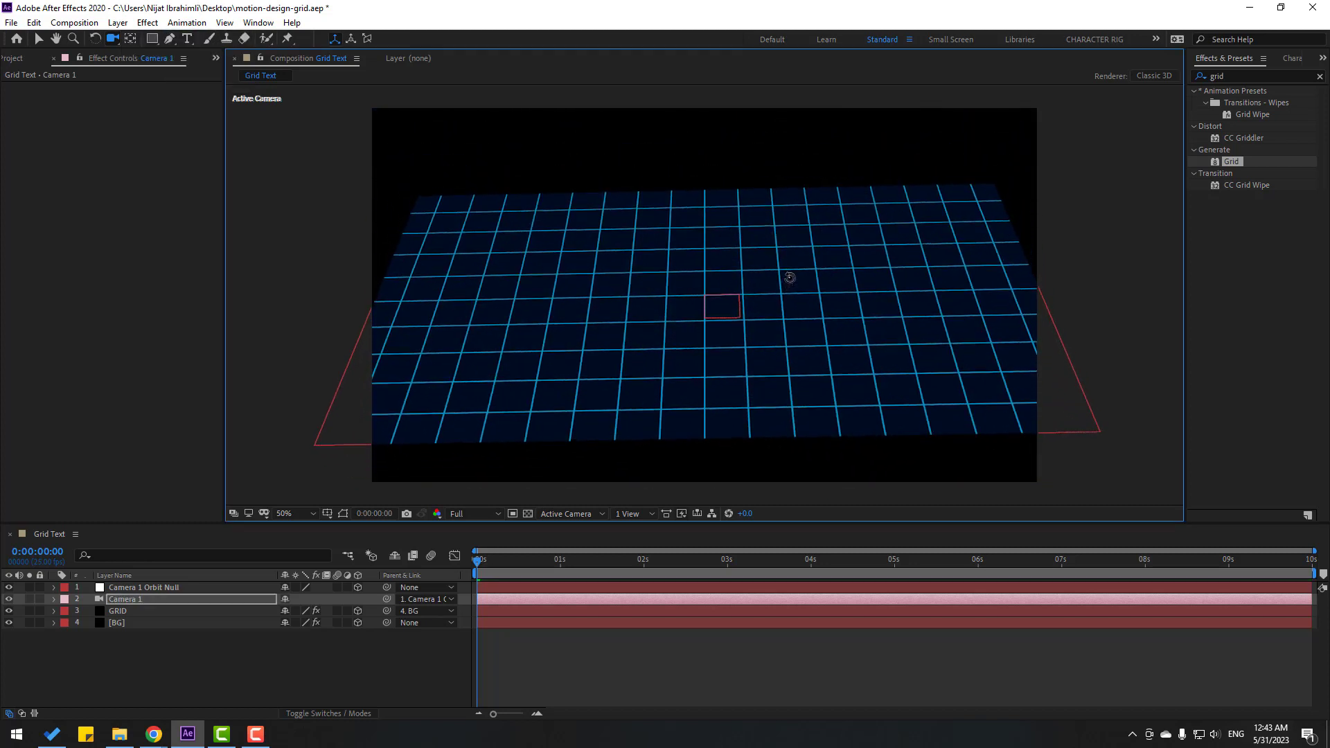
# Set the Z Rotation of Camera 1 Orbit Null to -37°
pyautogui.click(126, 589)
pyautogui.press('r')
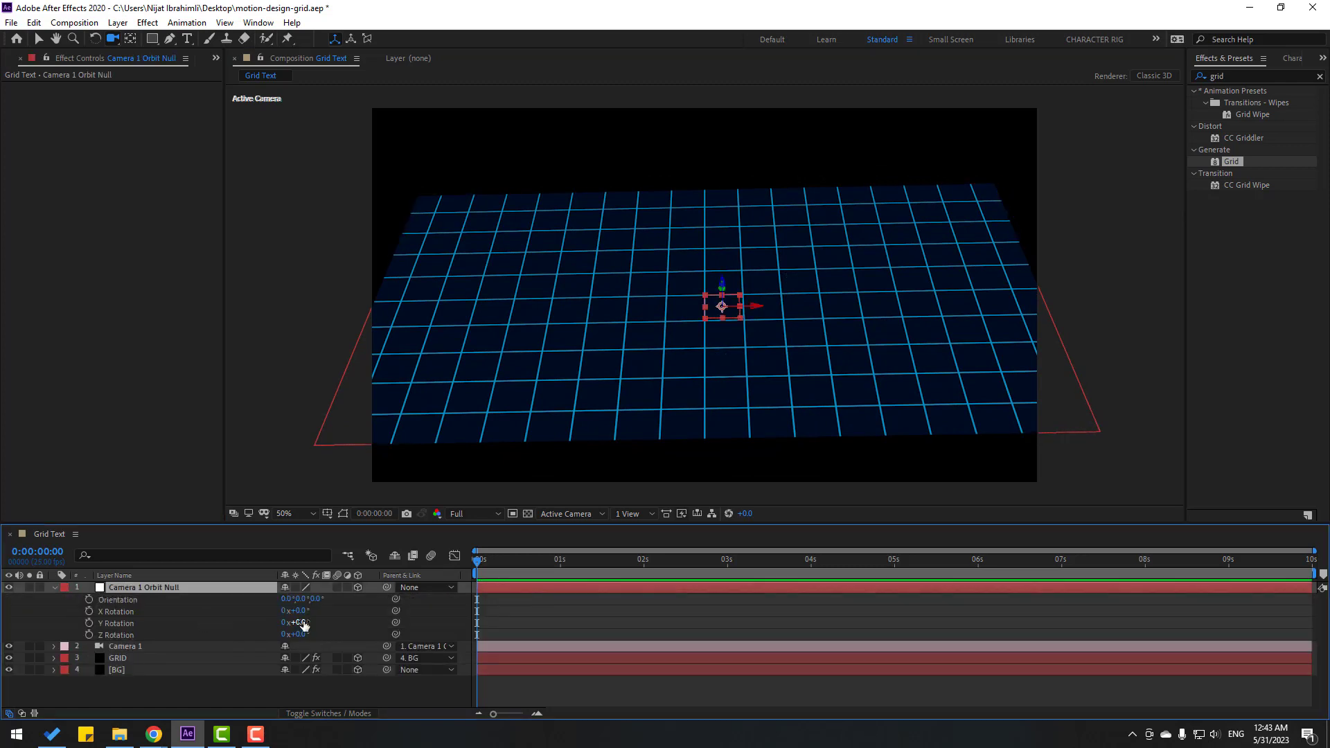
pyautogui.hotkey('ctrl', 'z')
pyautogui.moveTo(302, 623); pyautogui.dragTo(278, 641)
# Move the camera closer so the angled grid fills the whole composition frame, and return to the Selection tool
pyautogui.moveTo(673, 404); pyautogui.dragTo(772, 178)
pyautogui.click(304, 587)
pyautogui.press('v')
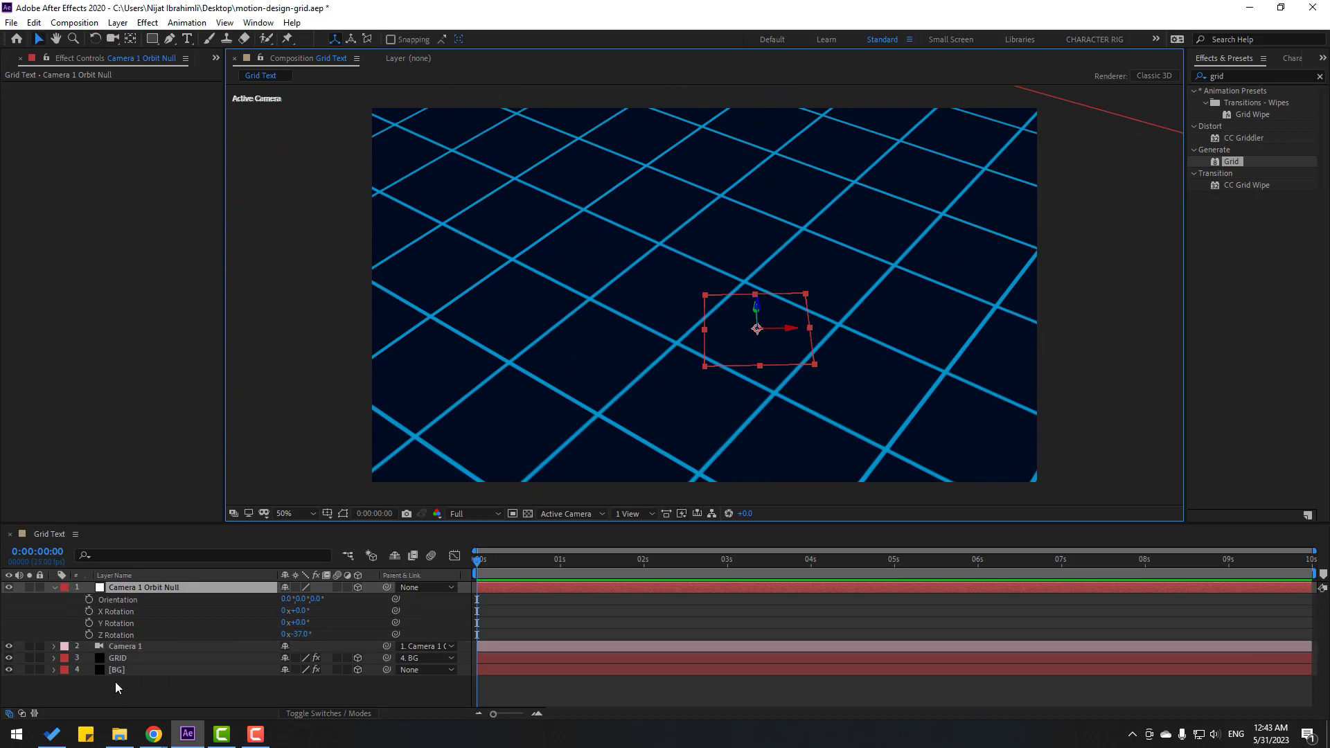
# Reduce the Grid effect's width on the GRID layer to 40.9 for smaller cells
pyautogui.click(128, 659)
pyautogui.moveTo(125, 158); pyautogui.dragTo(76, 167)
pyautogui.click(156, 693)
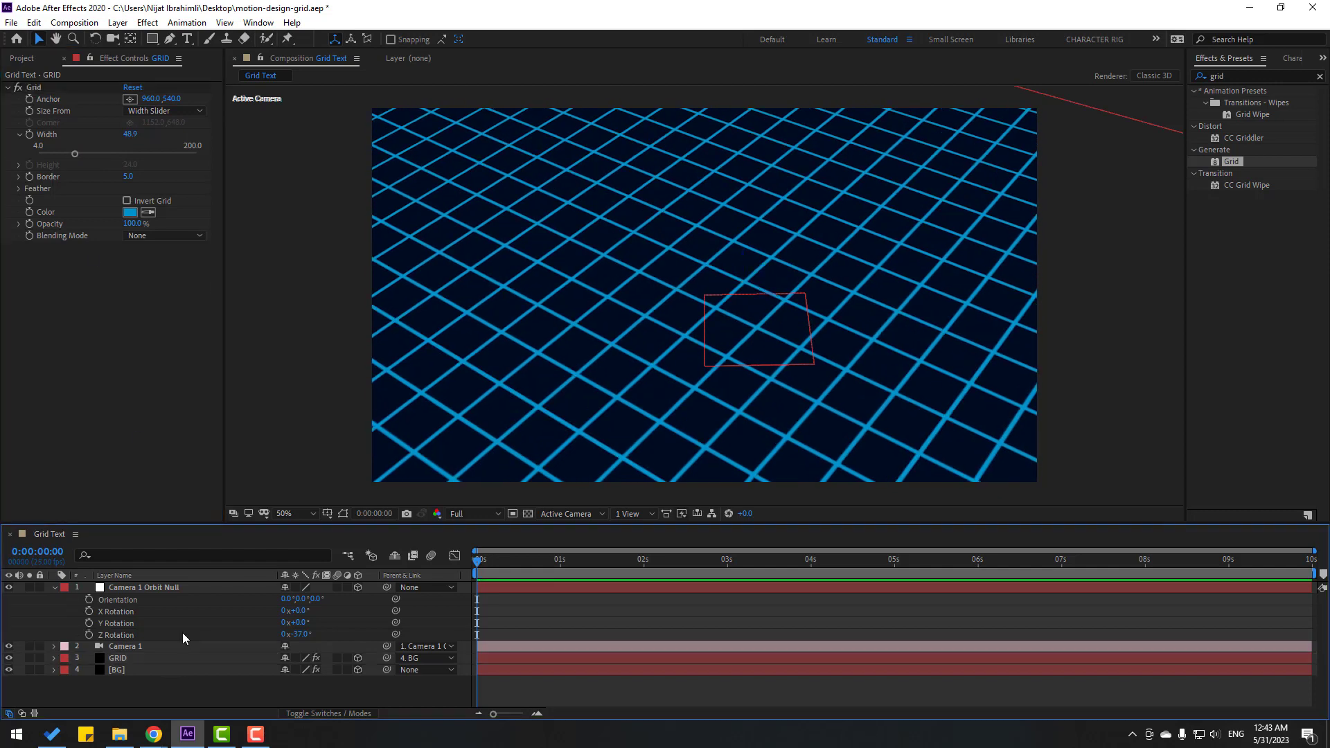
# Add a text layer reading "motionDesign" over the grid
pyautogui.click(186, 39)
pyautogui.click(584, 284)
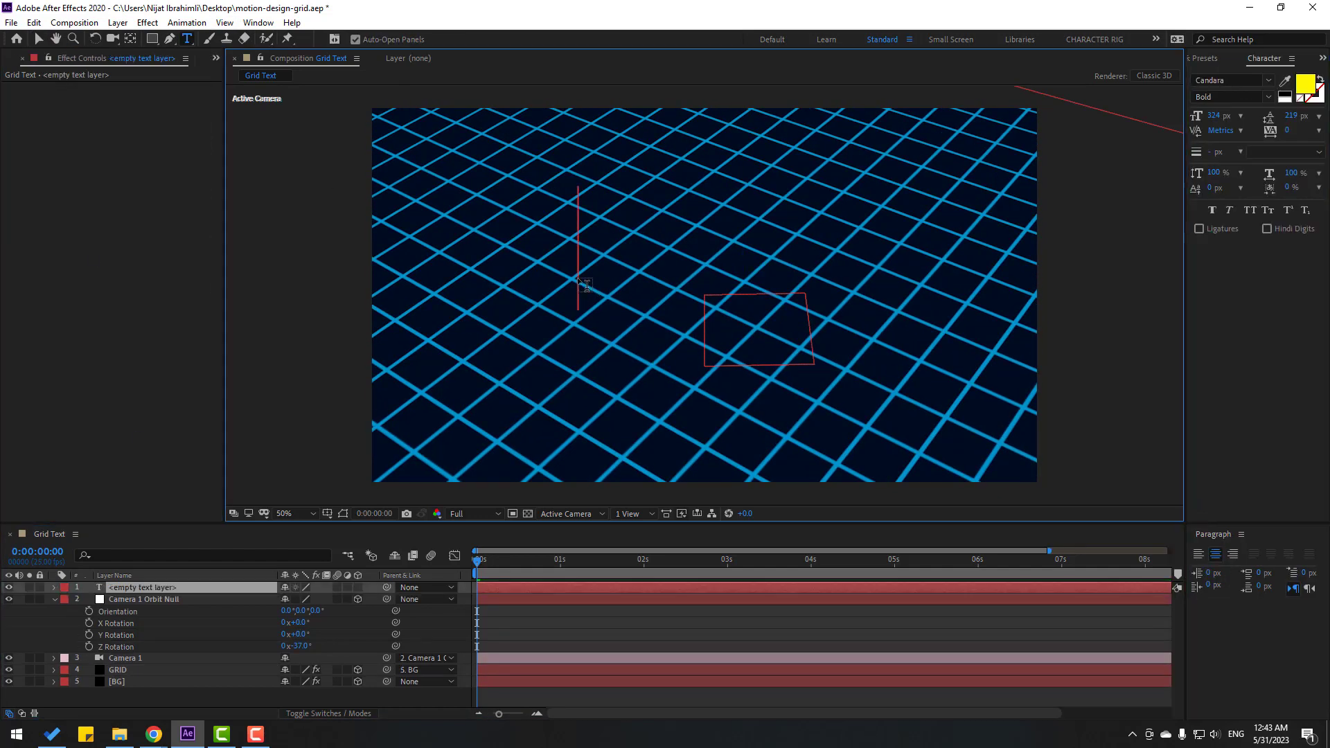
pyautogui.write('motion')
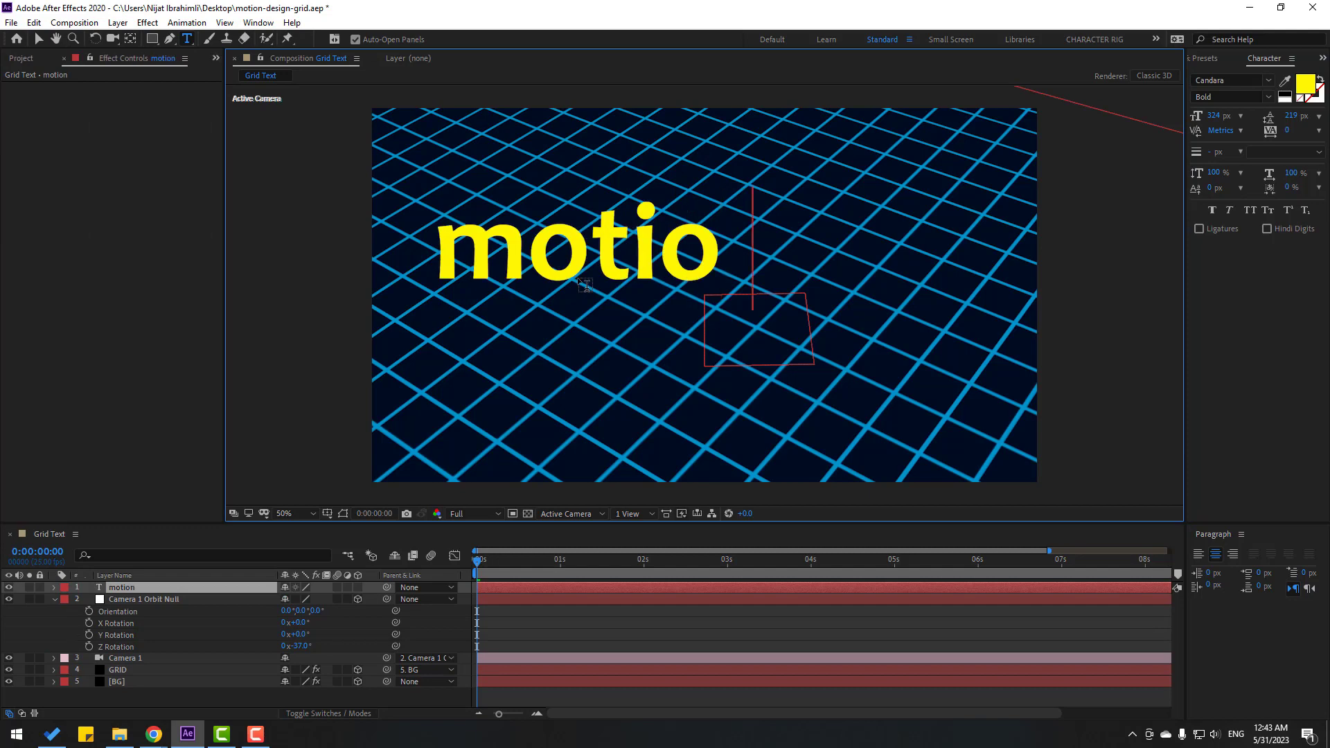
pyautogui.write('D')
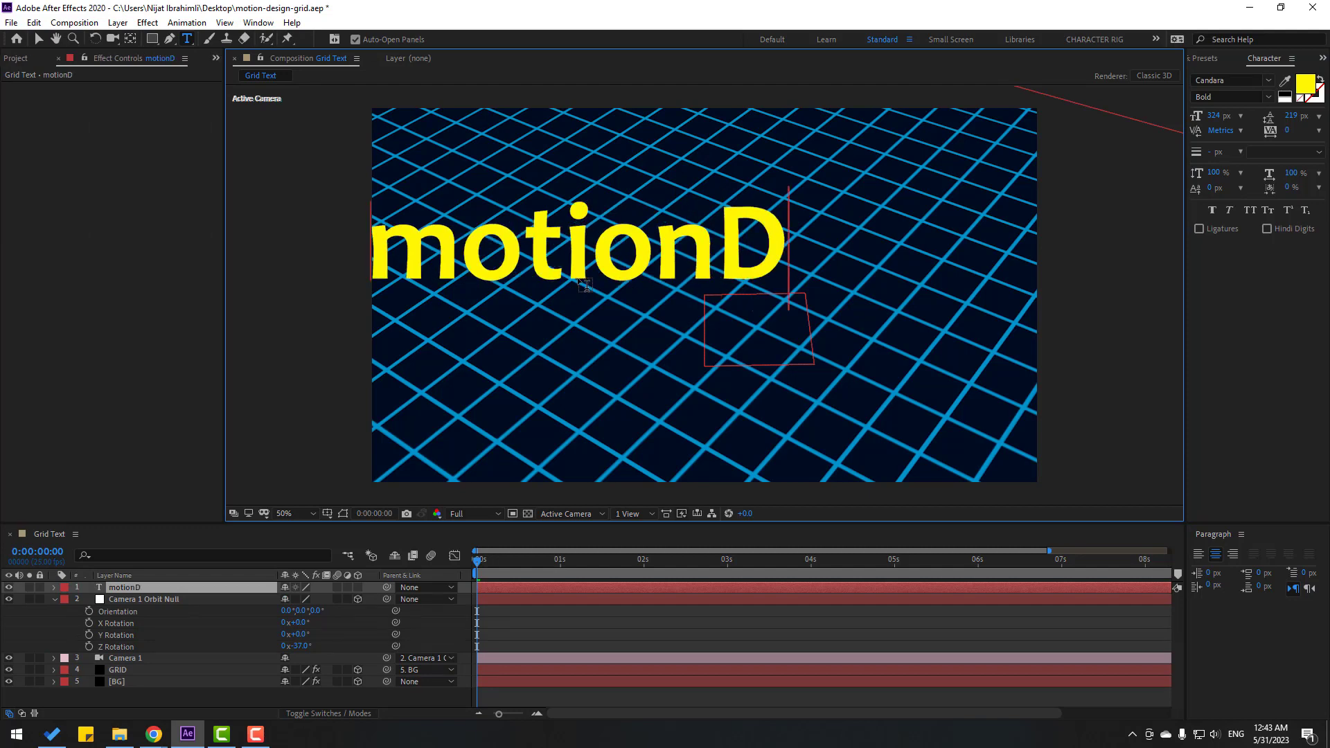
pyautogui.write('esign')
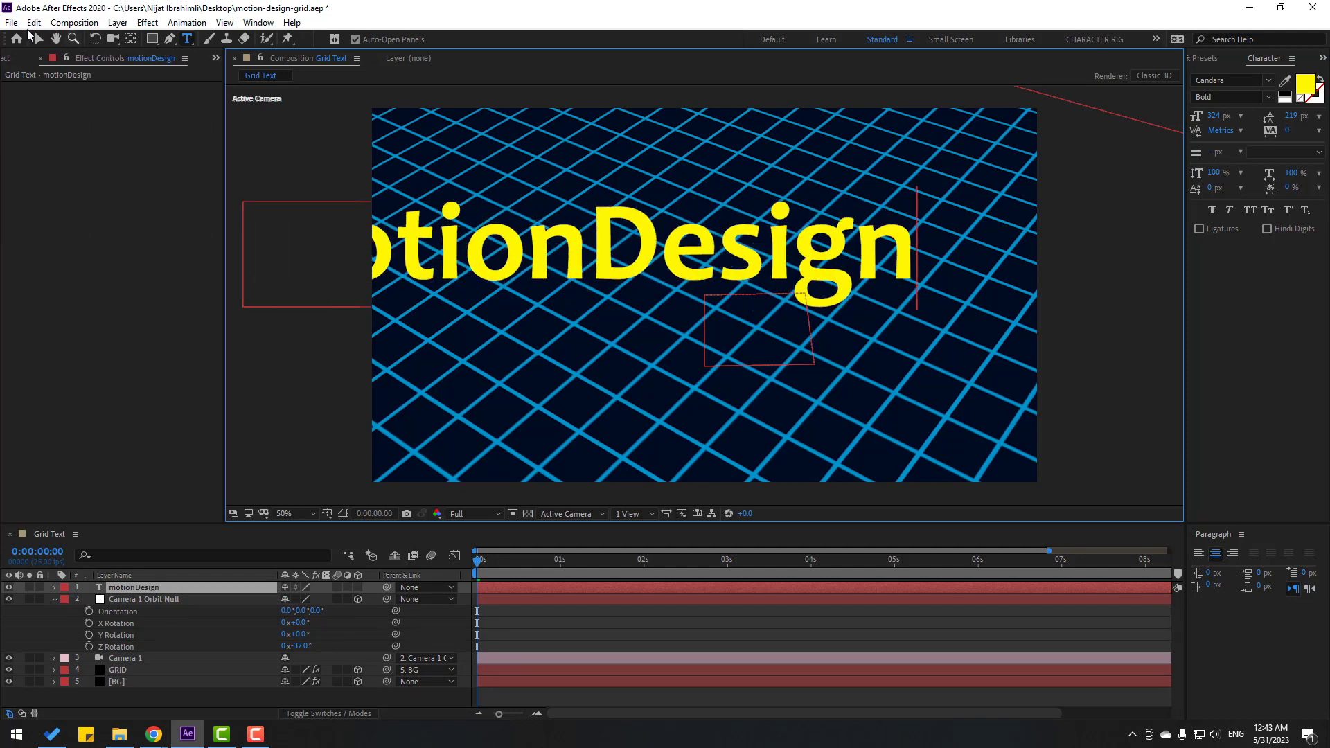
# Move the motionDesign text toward the middle of the frame and reduce its font size to 240 px
pyautogui.click(38, 39)
pyautogui.moveTo(705, 244); pyautogui.dragTo(782, 266)
pyautogui.moveTo(1225, 119); pyautogui.dragTo(1178, 120)
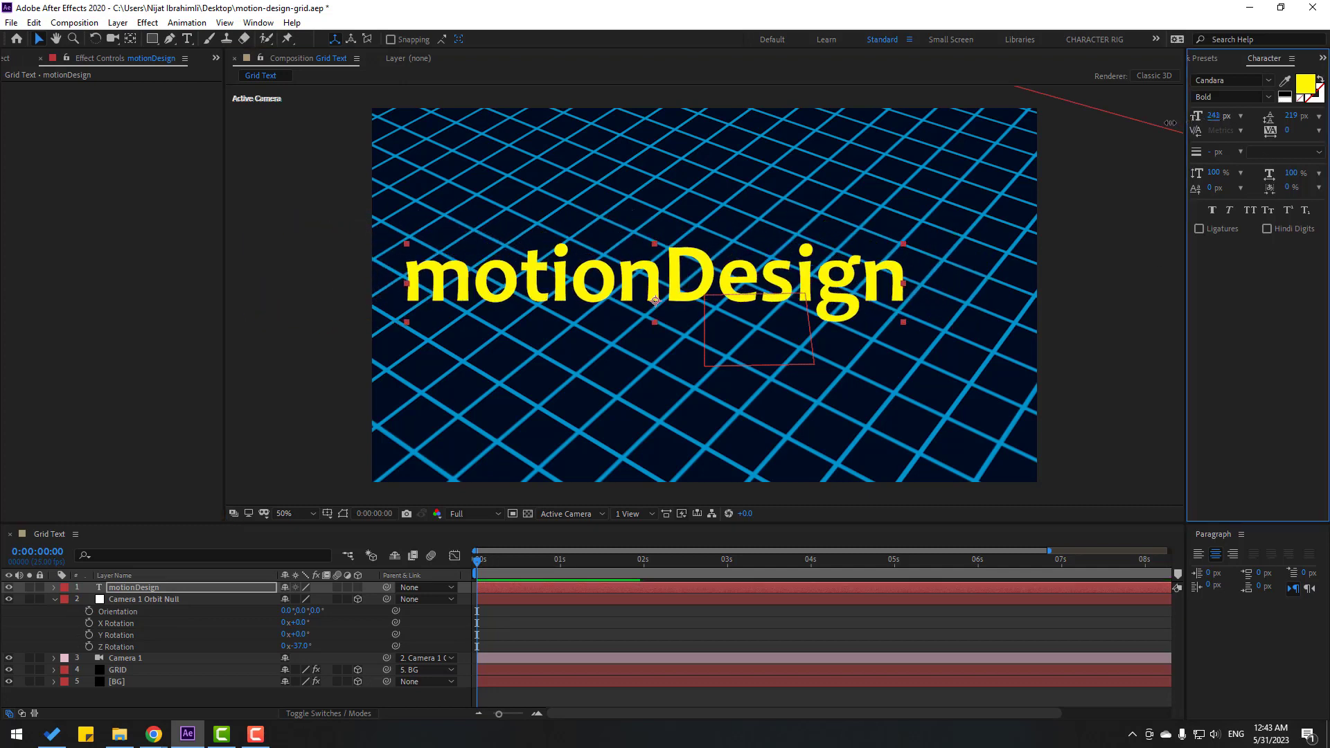
# Change the font style of the word "motion" in the title to Light
pyautogui.doubleClick(735, 300)
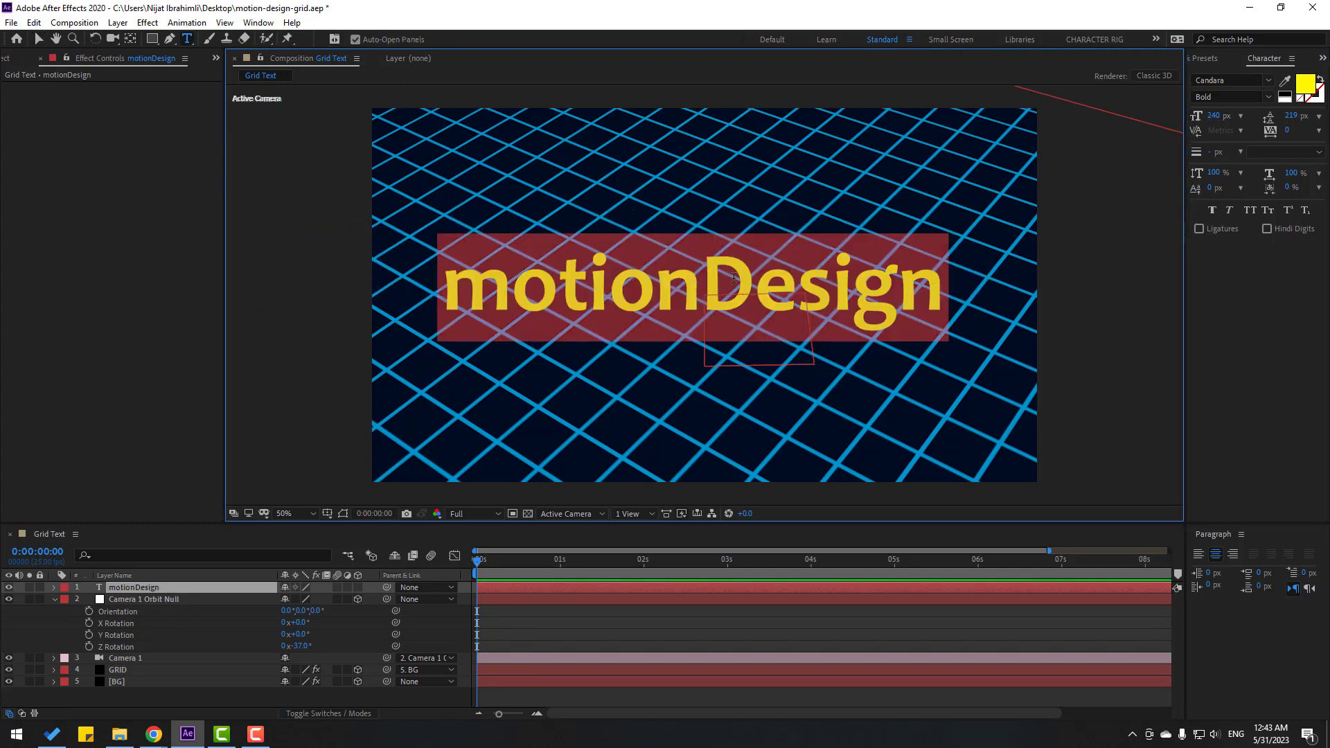
pyautogui.click(757, 278)
pyautogui.moveTo(704, 280); pyautogui.dragTo(438, 285)
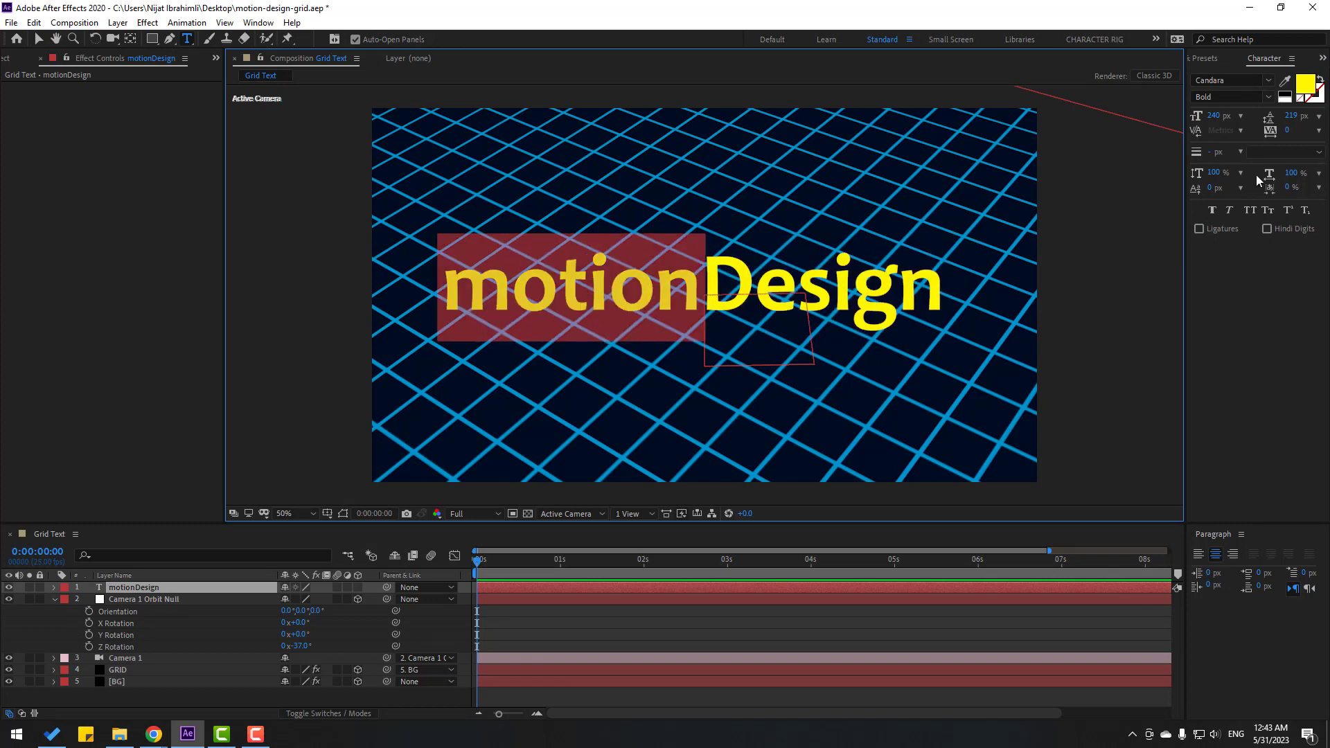
pyautogui.click(1270, 97)
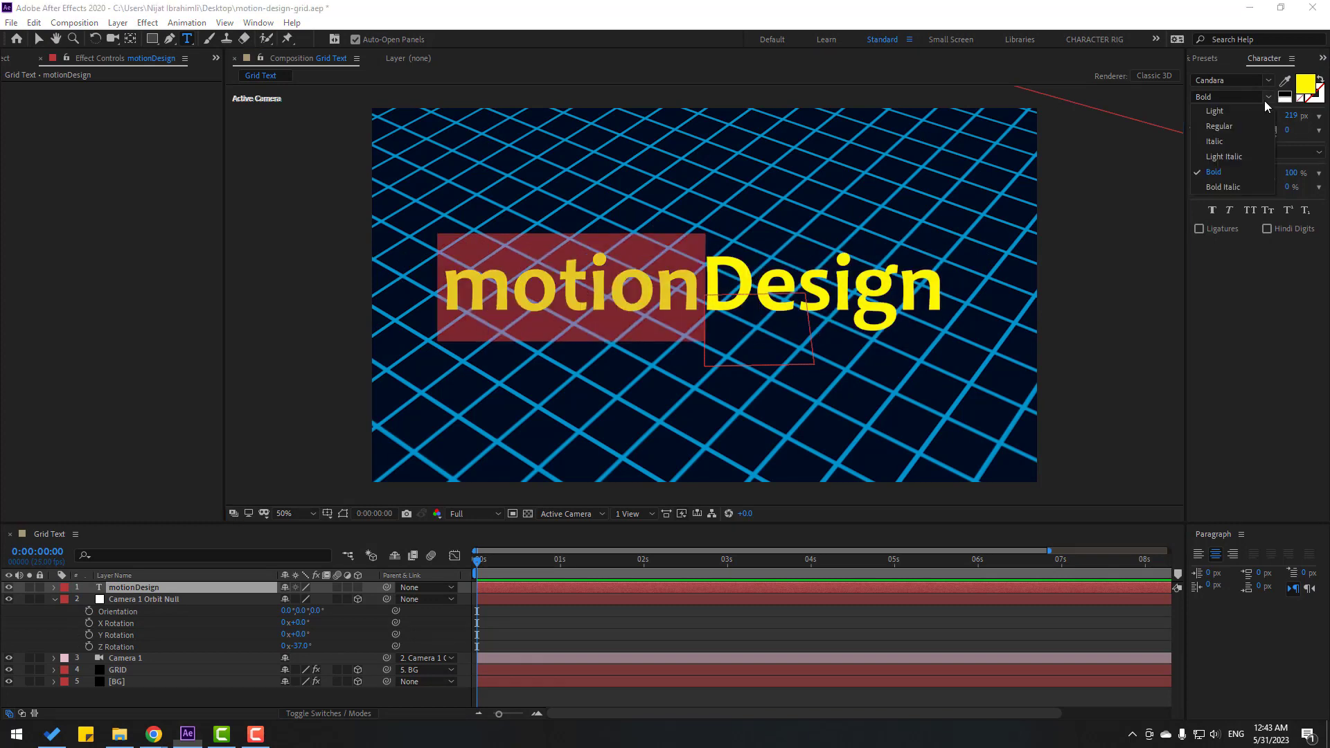
pyautogui.click(1214, 111)
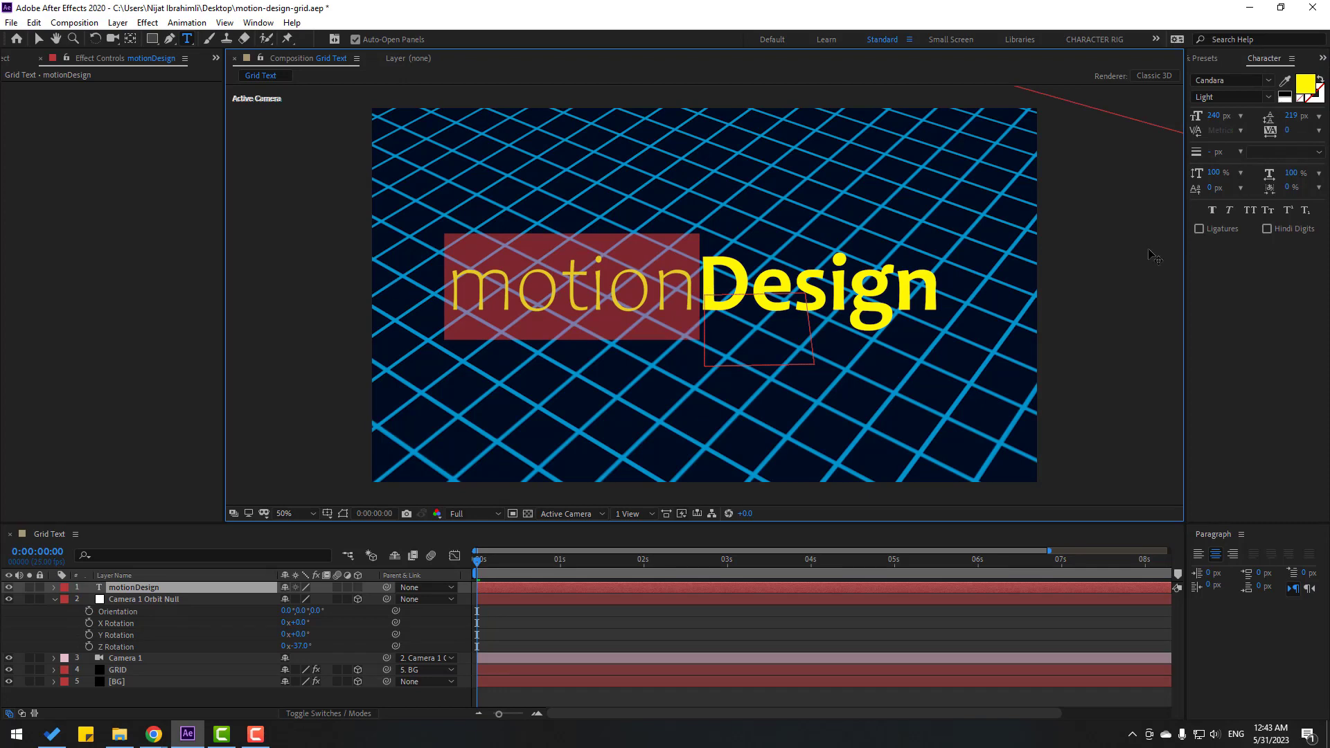
# Change the fill color of the word "motion" to white FFFFFF and finish editing the text
pyautogui.click(1305, 93)
pyautogui.moveTo(616, 540); pyautogui.dragTo(504, 523)
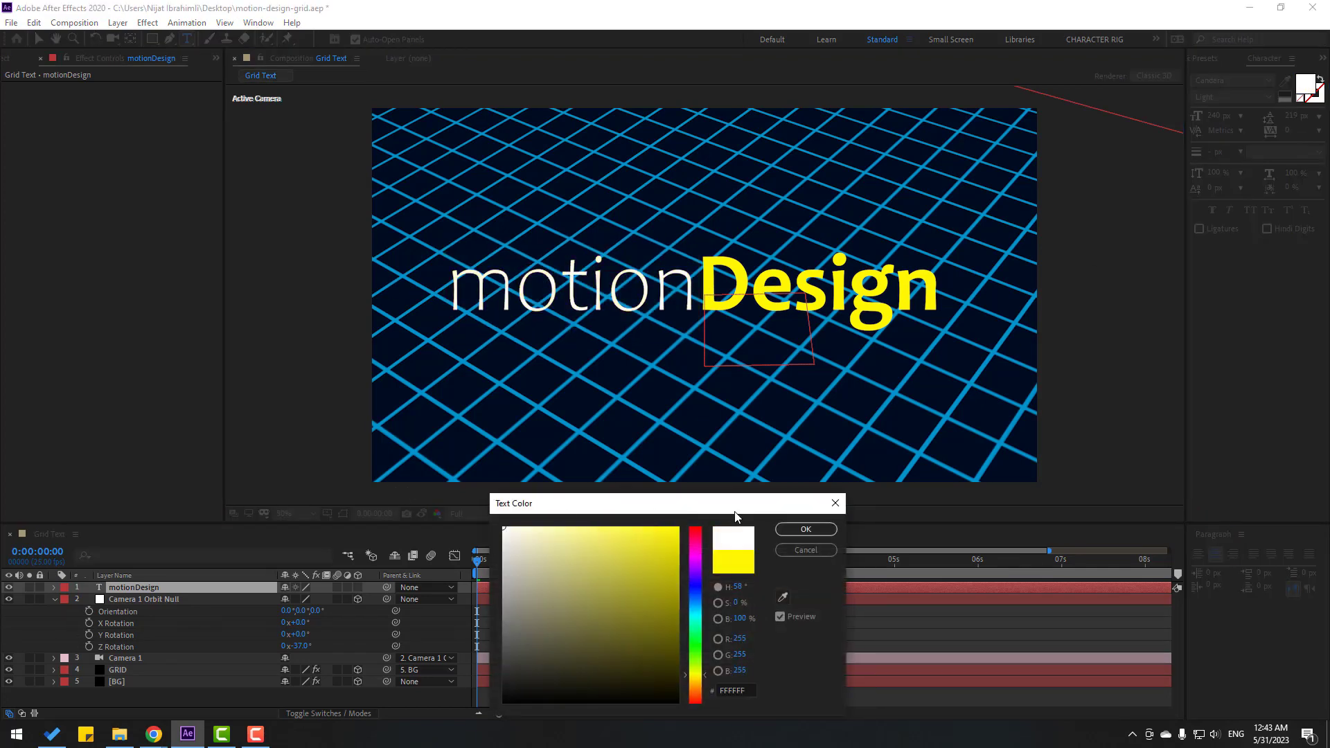
pyautogui.click(799, 531)
pyautogui.press('Escape')
pyautogui.click(38, 39)
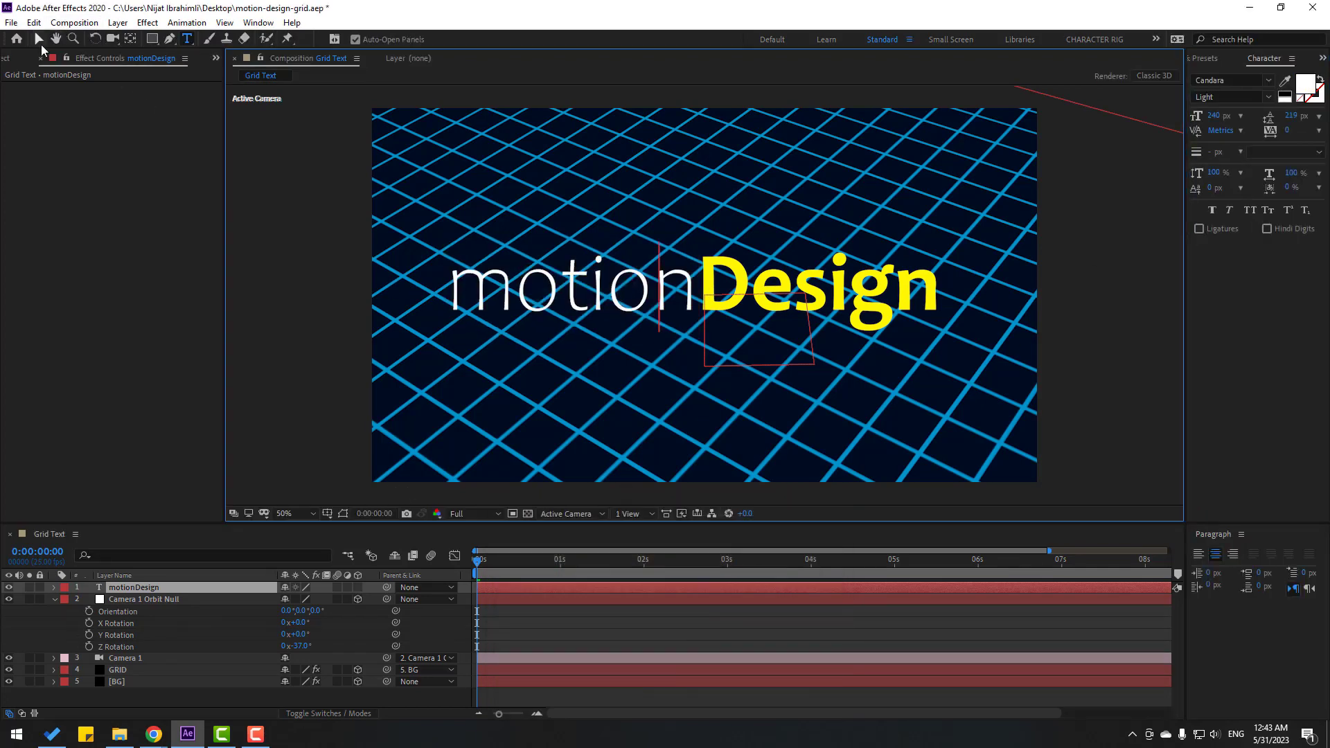
# Make the motionDesign text a 3D layer and set its X Rotation to 90° so it stands upright on the grid
pyautogui.click(139, 589)
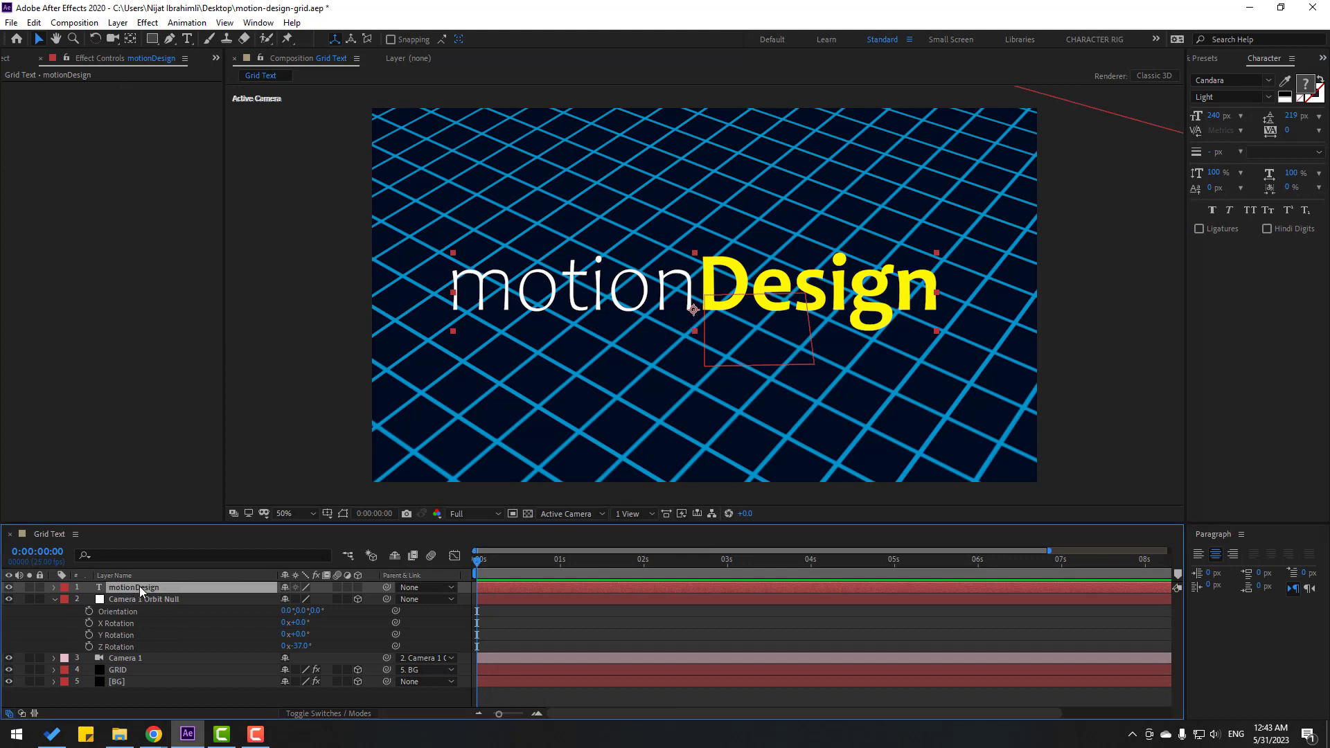
pyautogui.click(359, 589)
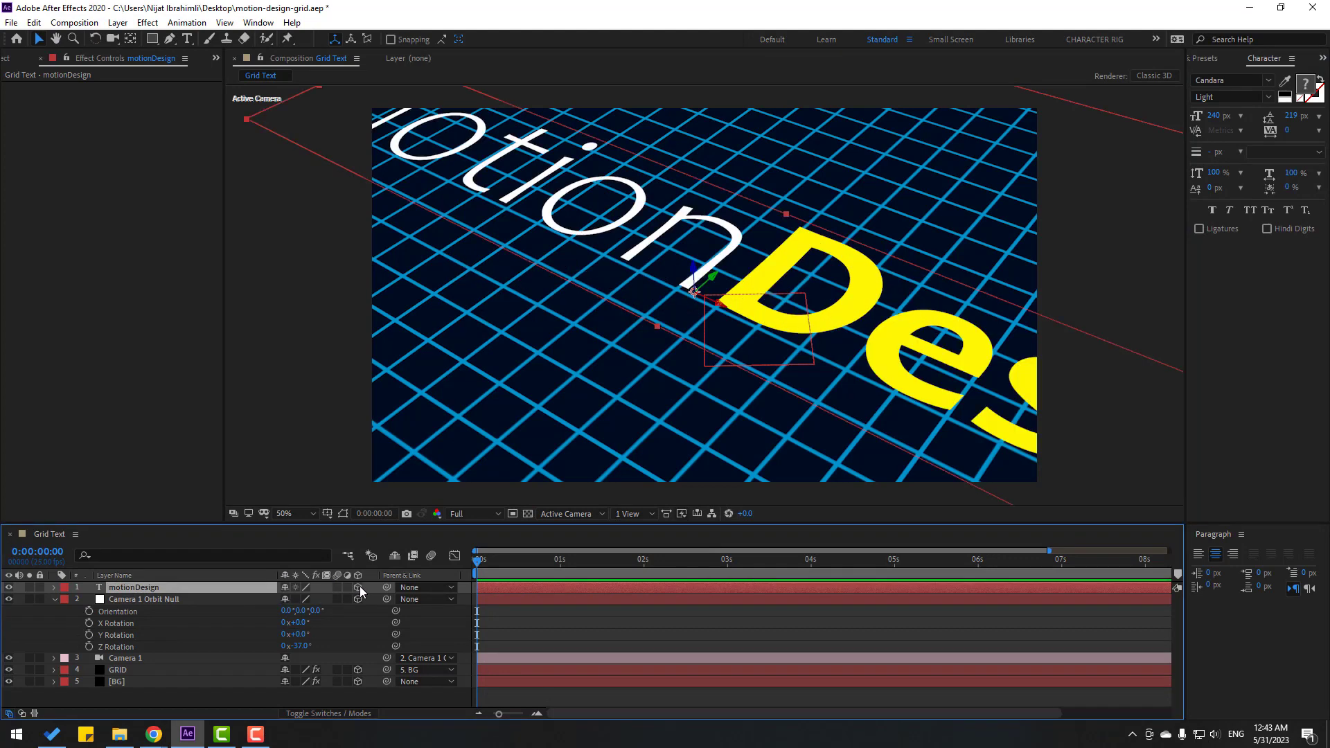
pyautogui.press('r')
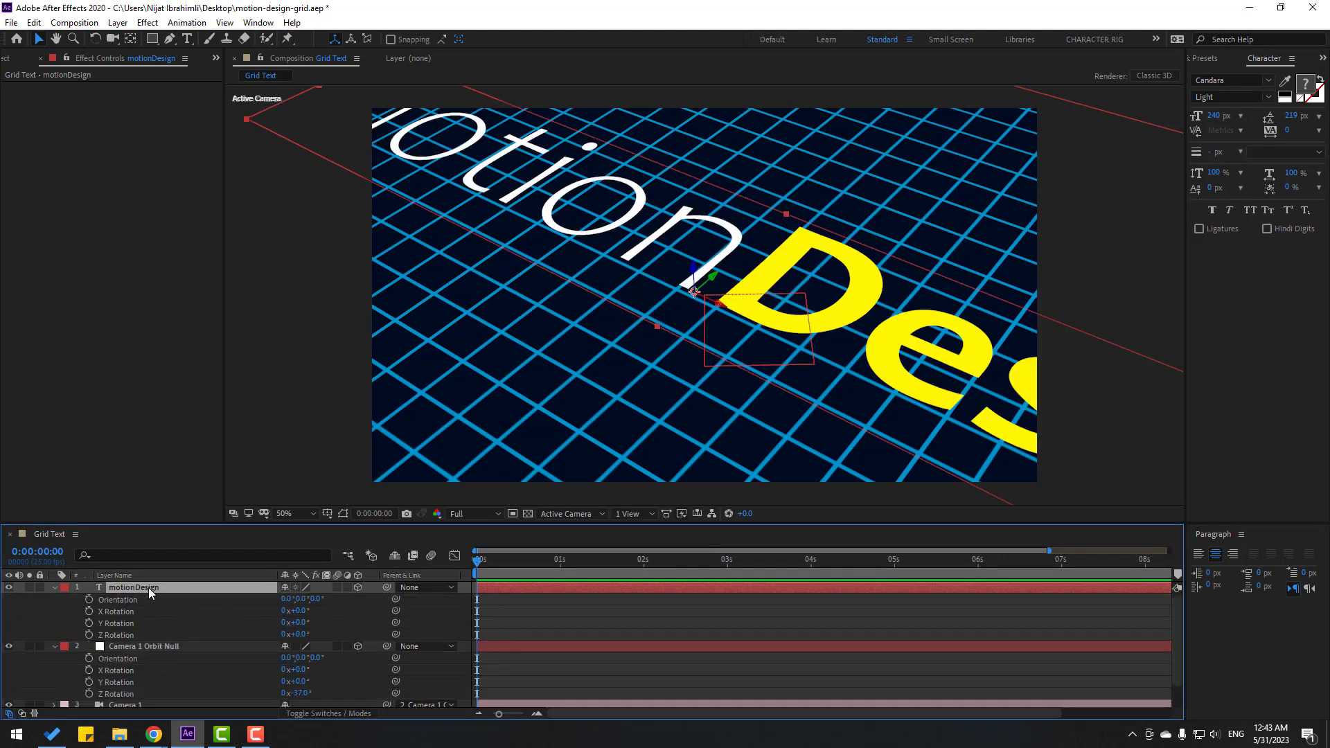
pyautogui.click(338, 619)
pyautogui.click(301, 612)
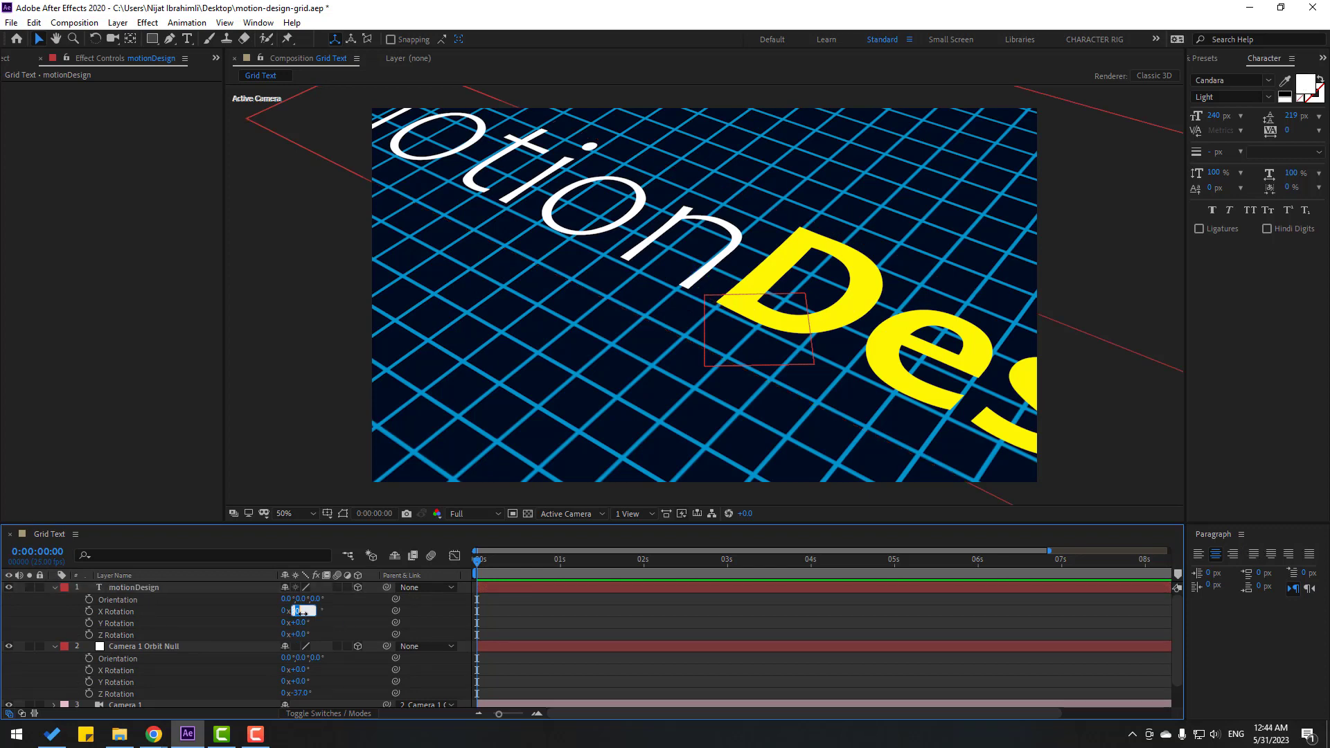
pyautogui.write('90')
pyautogui.press('Return')
pyautogui.press('r')
# Adjust Camera 1's view of the upright title slightly with the camera tools
pyautogui.press('c')
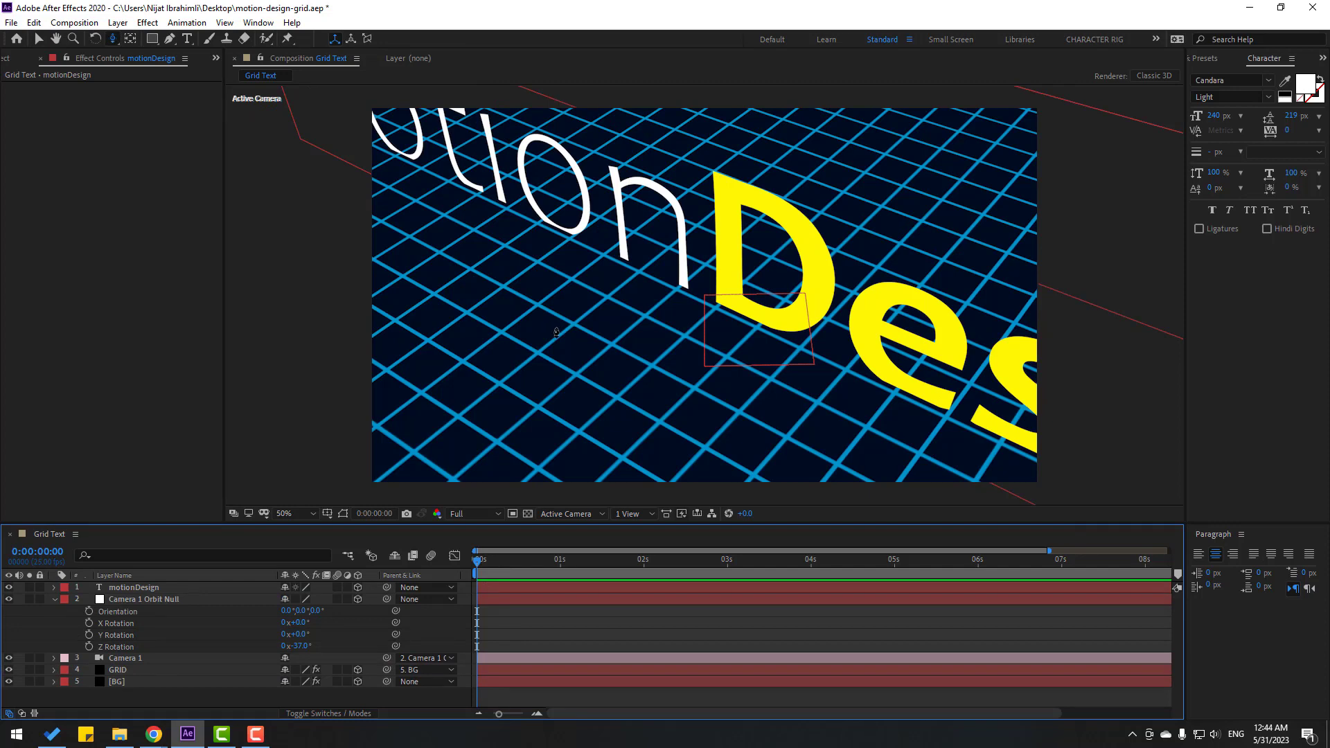
pyautogui.moveTo(556, 333); pyautogui.dragTo(566, 338)
pyautogui.press('c')
pyautogui.press('c')
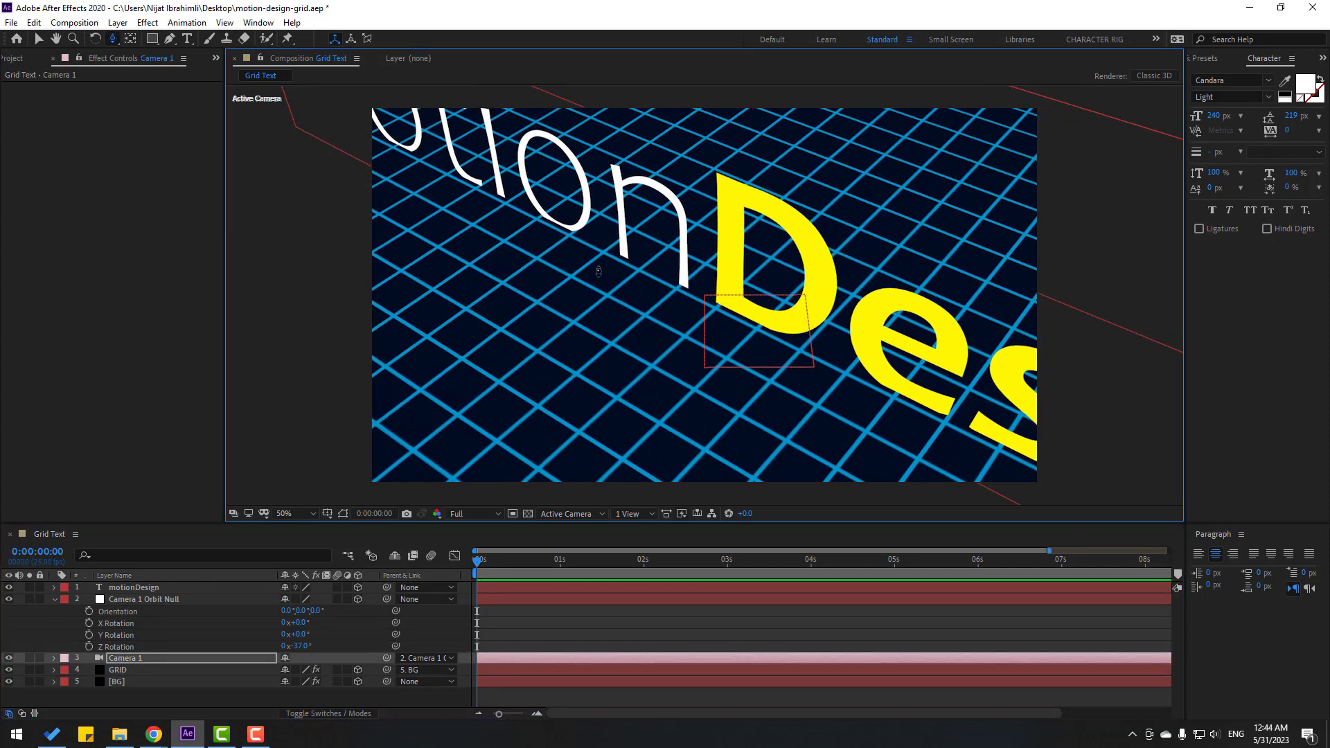
pyautogui.moveTo(599, 272); pyautogui.dragTo(599, 280)
pyautogui.press('v')
# Reduce the font size of the motionDesign text to 98 px so the whole title fits the frame
pyautogui.click(137, 590)
pyautogui.press('s')
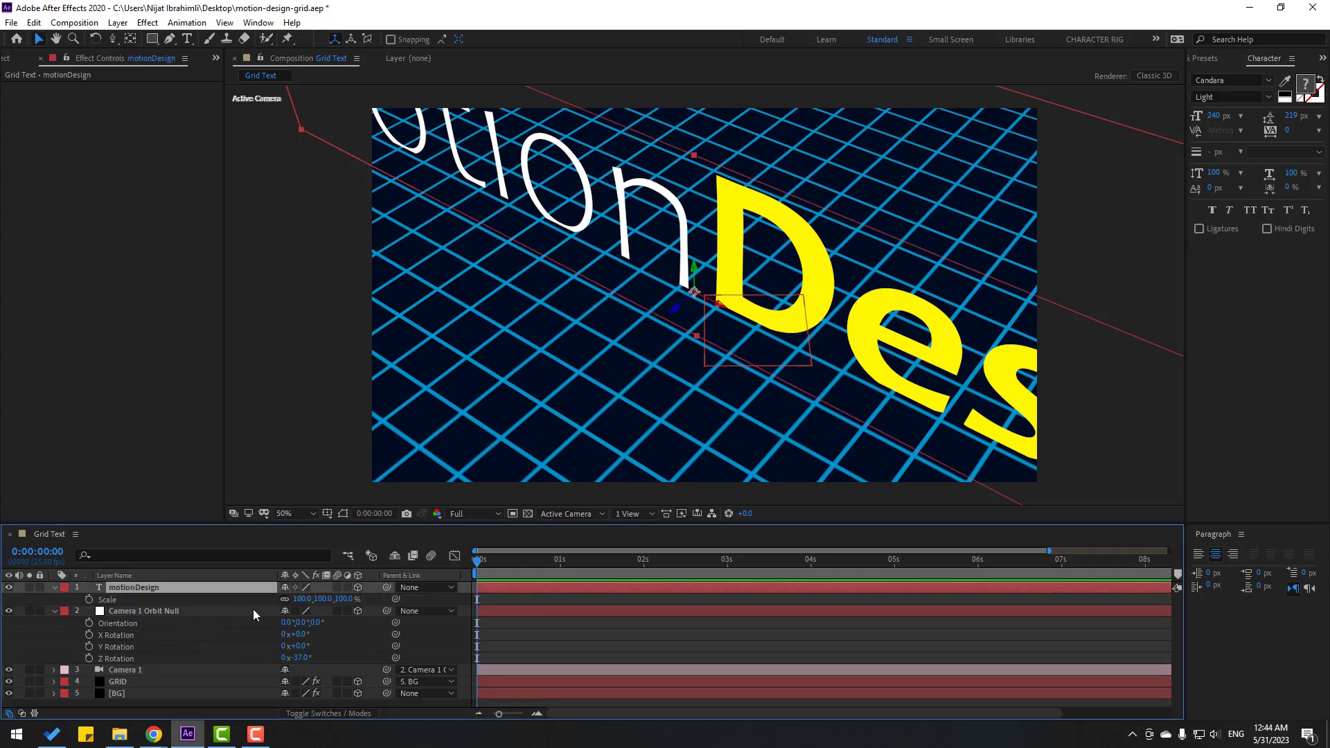
pyautogui.moveTo(1218, 120); pyautogui.dragTo(1117, 127)
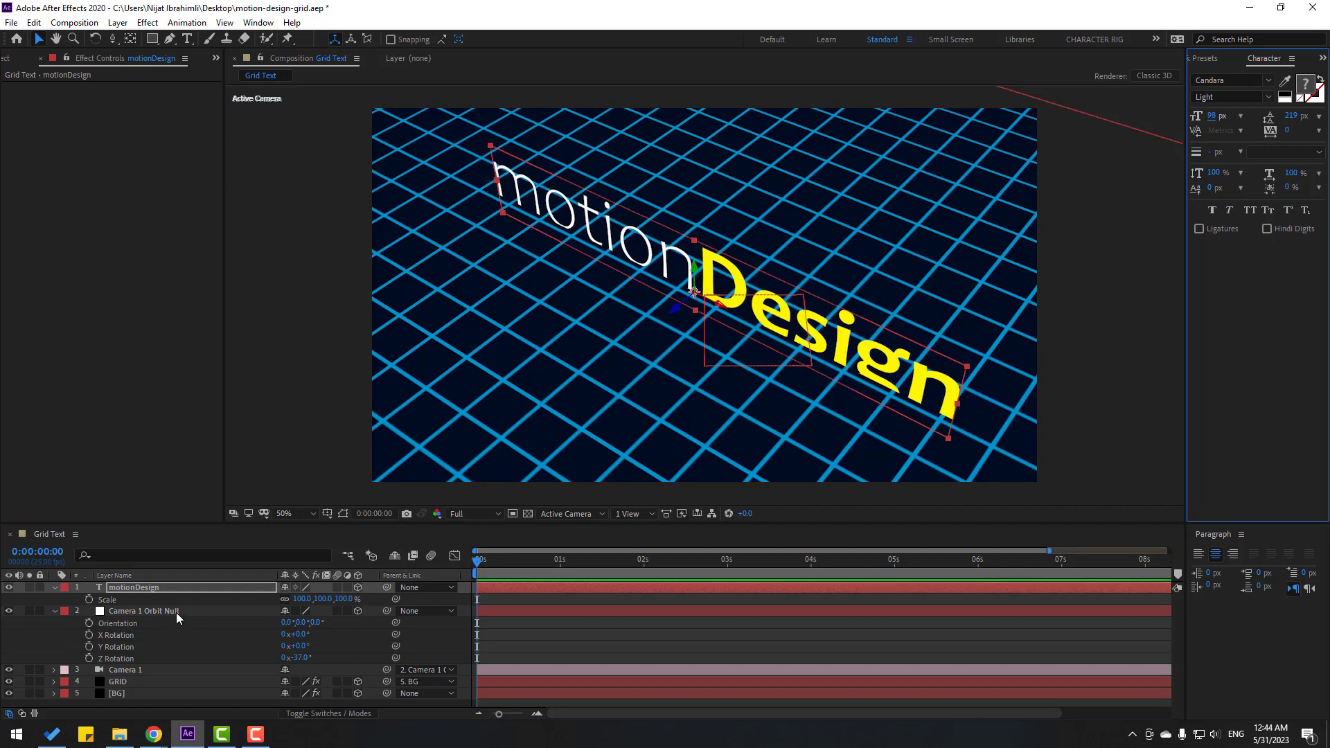
# Set the Camera 1 Orbit Null's Z Rotation to 49° and track the camera to bring the whole title back into frame
pyautogui.click(159, 611)
pyautogui.moveTo(308, 658); pyautogui.dragTo(356, 647)
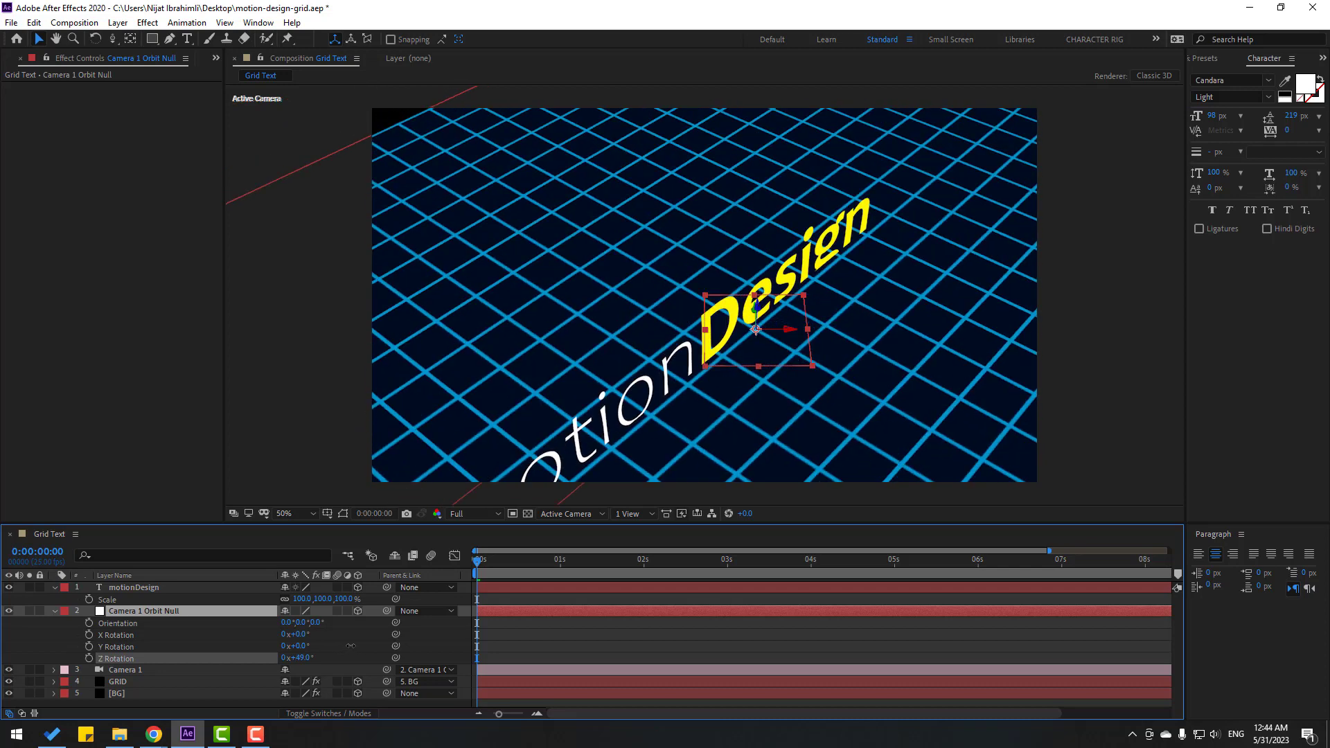
pyautogui.press('c')
pyautogui.press('c')
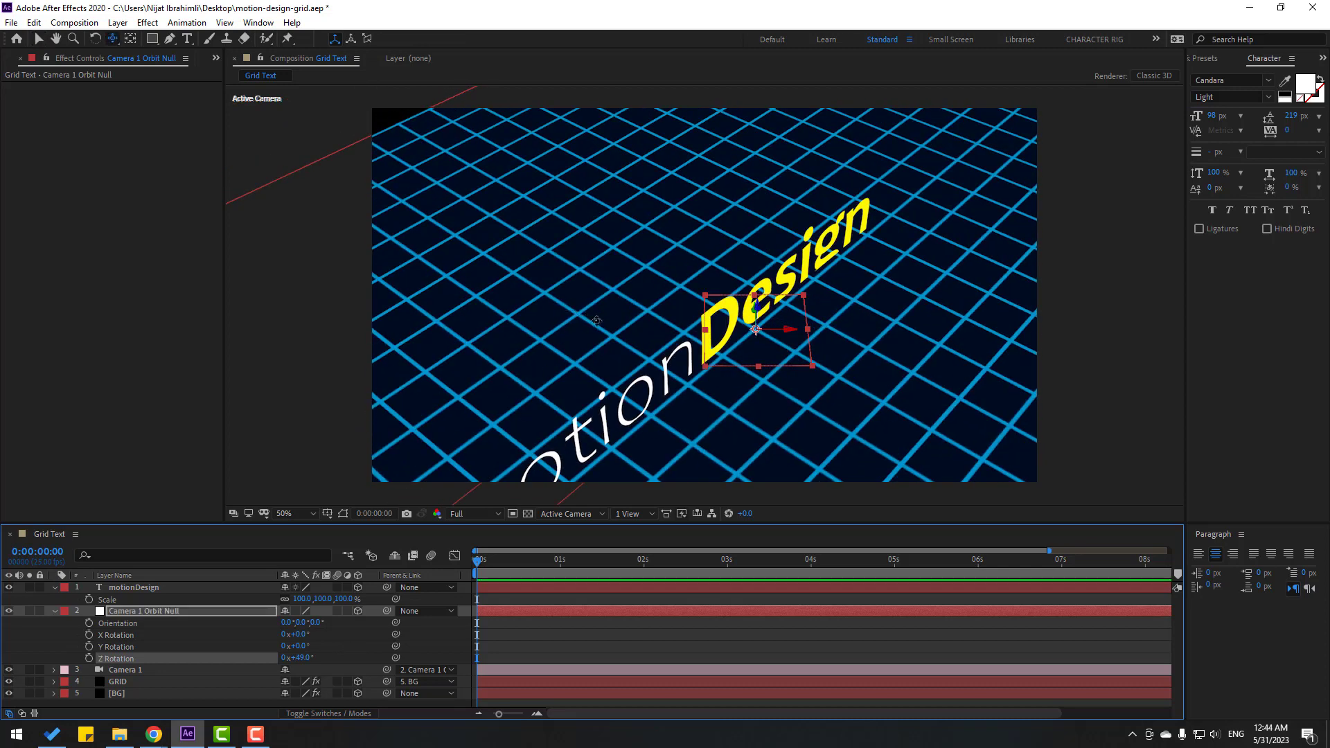
pyautogui.moveTo(589, 317); pyautogui.dragTo(631, 259)
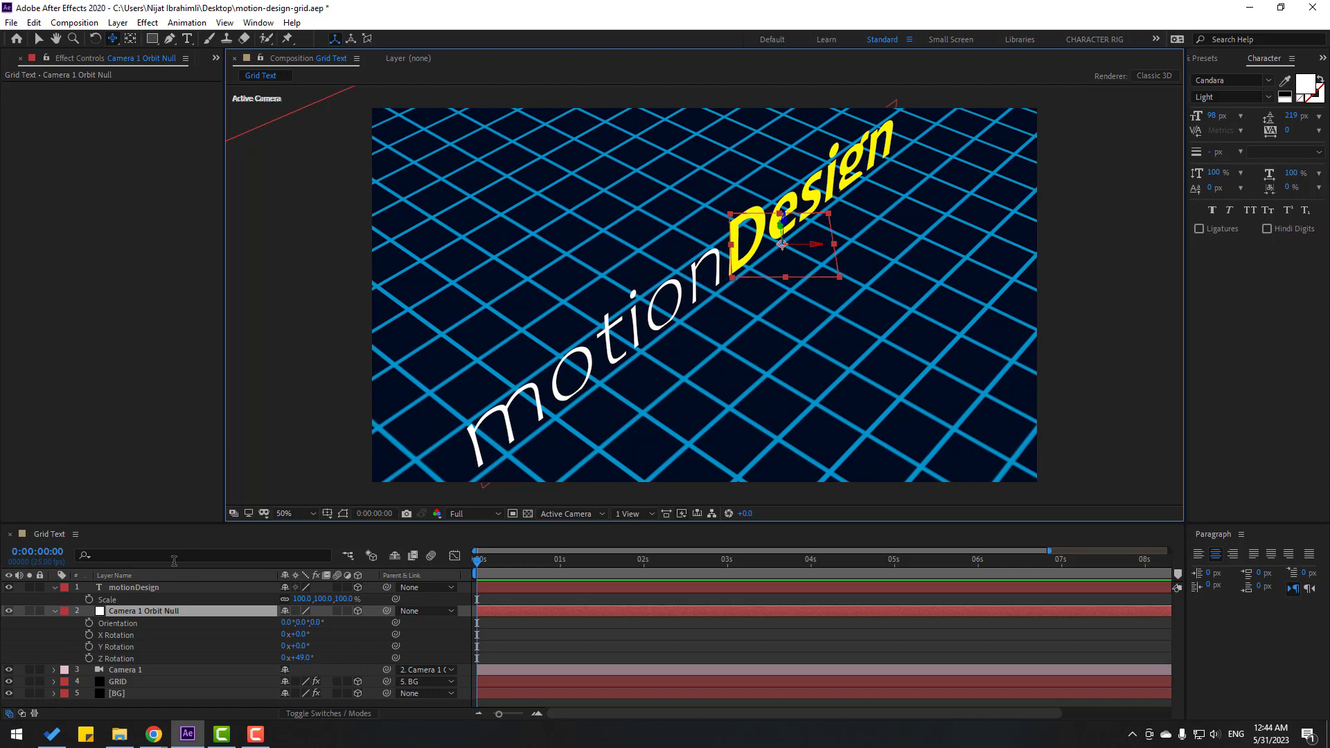
# Reduce the font size of the motionDesign text further to 79 px
pyautogui.press('v')
pyautogui.click(139, 587)
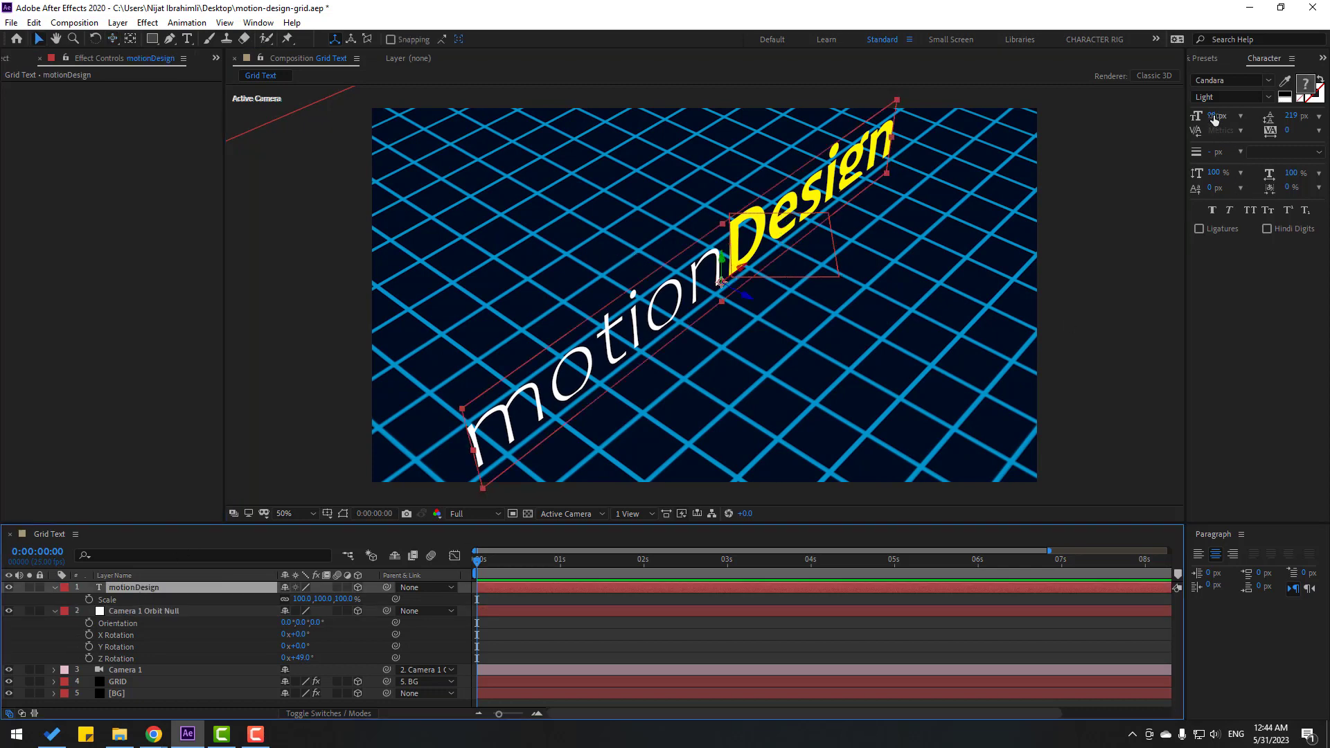
pyautogui.moveTo(1214, 119); pyautogui.dragTo(1198, 117)
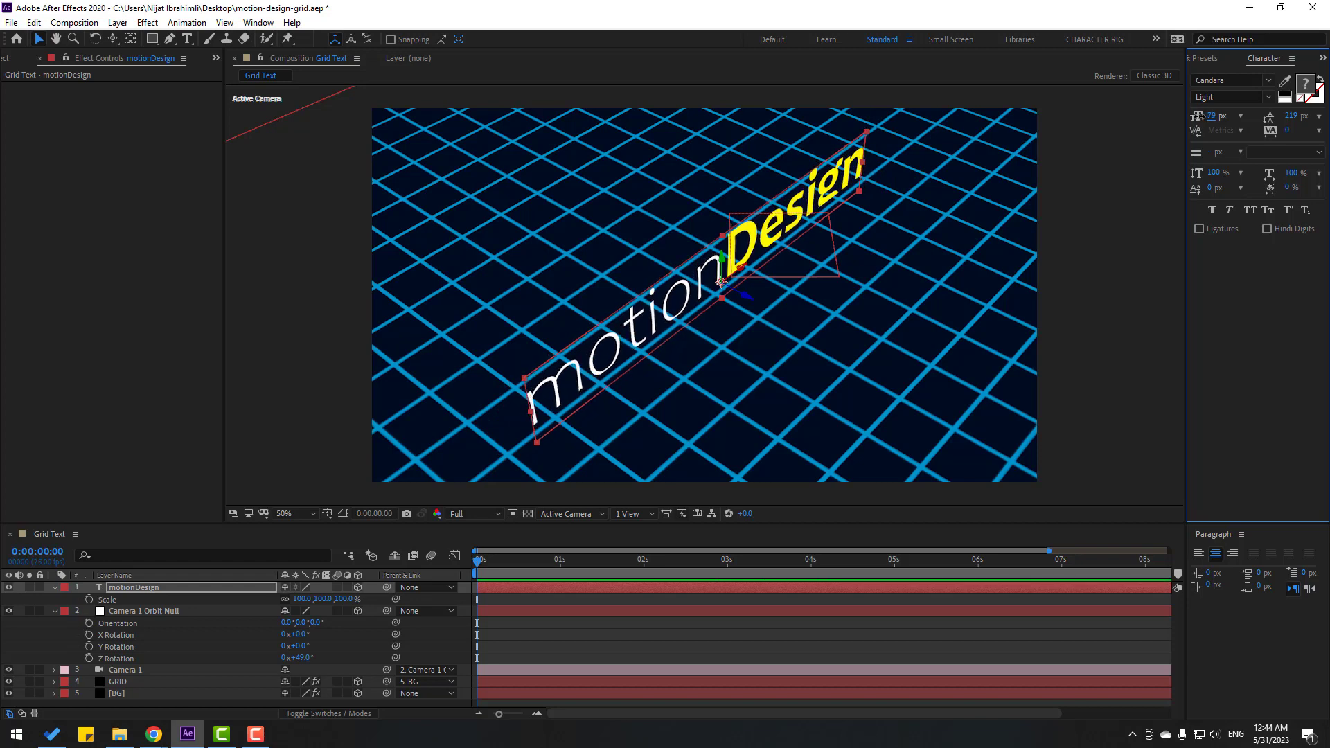
# Set the Grid effect's Width to 35.1 and Border to 2 on the GRID layer
pyautogui.click(123, 683)
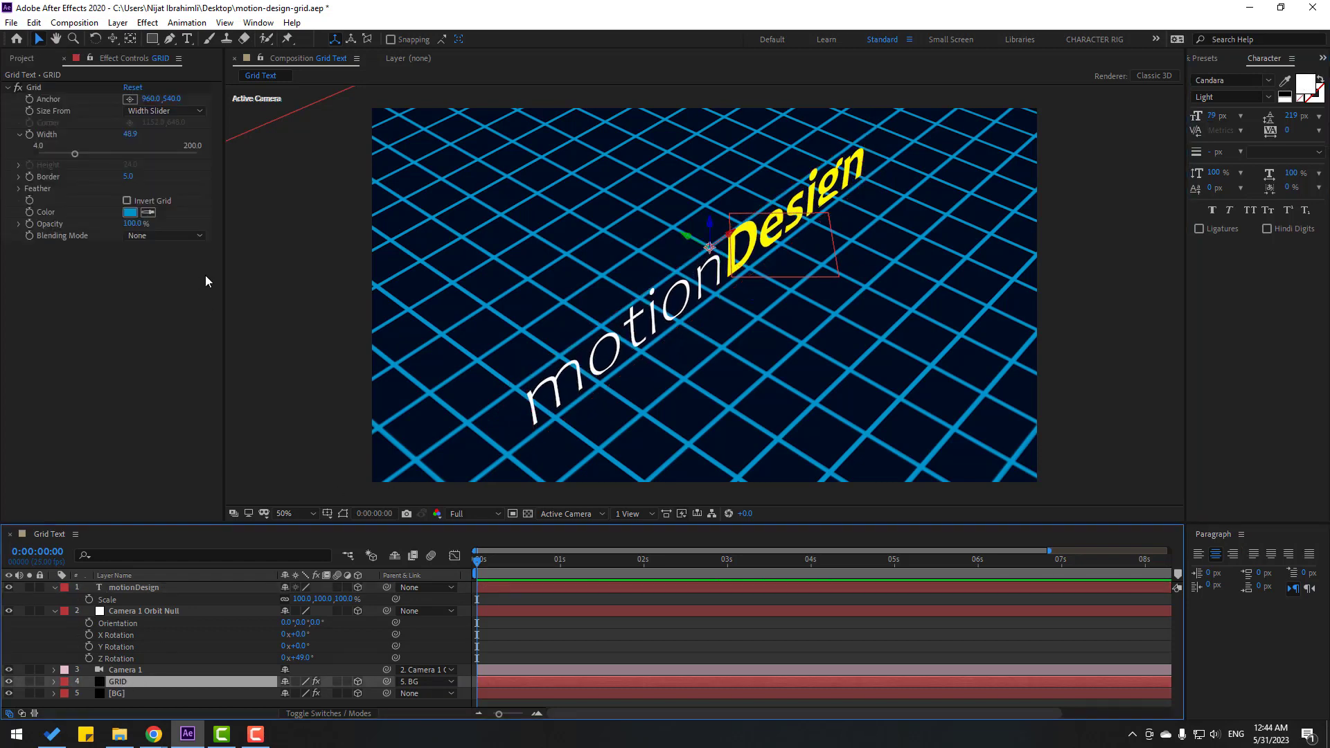
pyautogui.moveTo(73, 155); pyautogui.dragTo(64, 155)
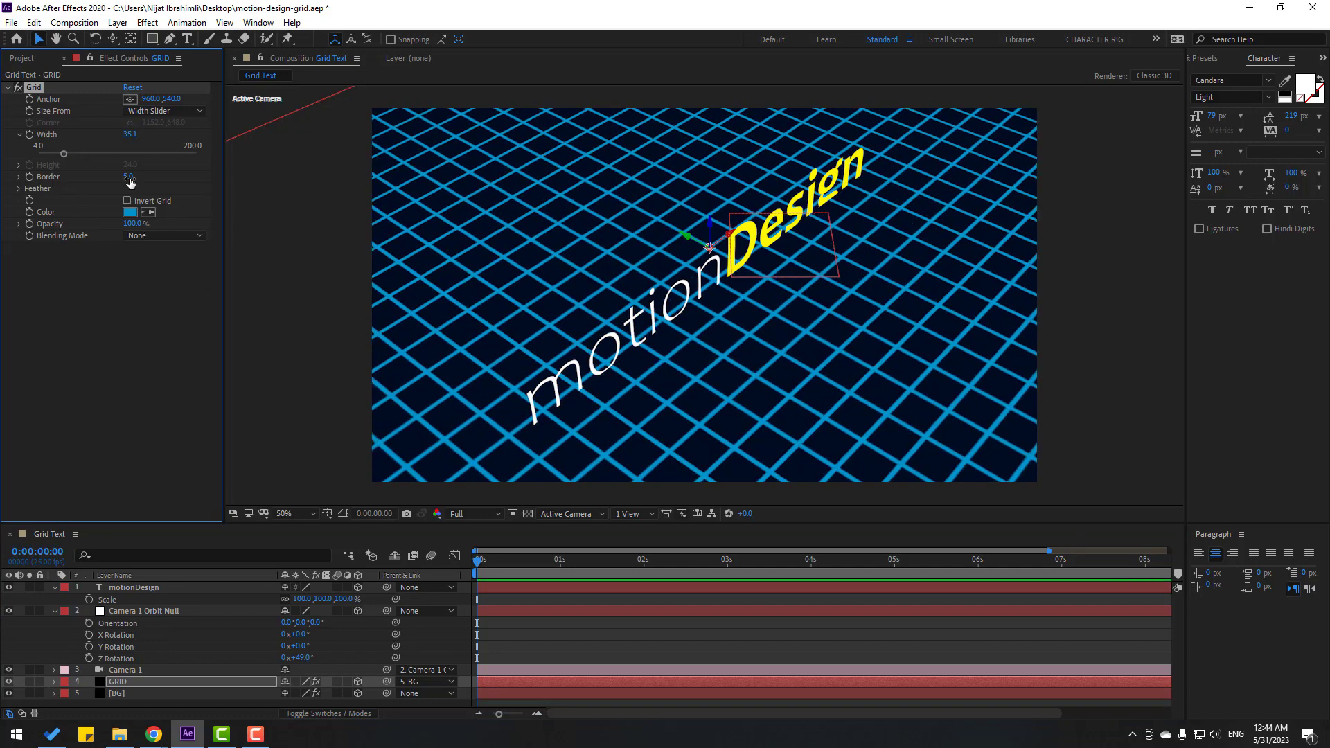
pyautogui.click(127, 176)
pyautogui.write('2')
pyautogui.press('Return')
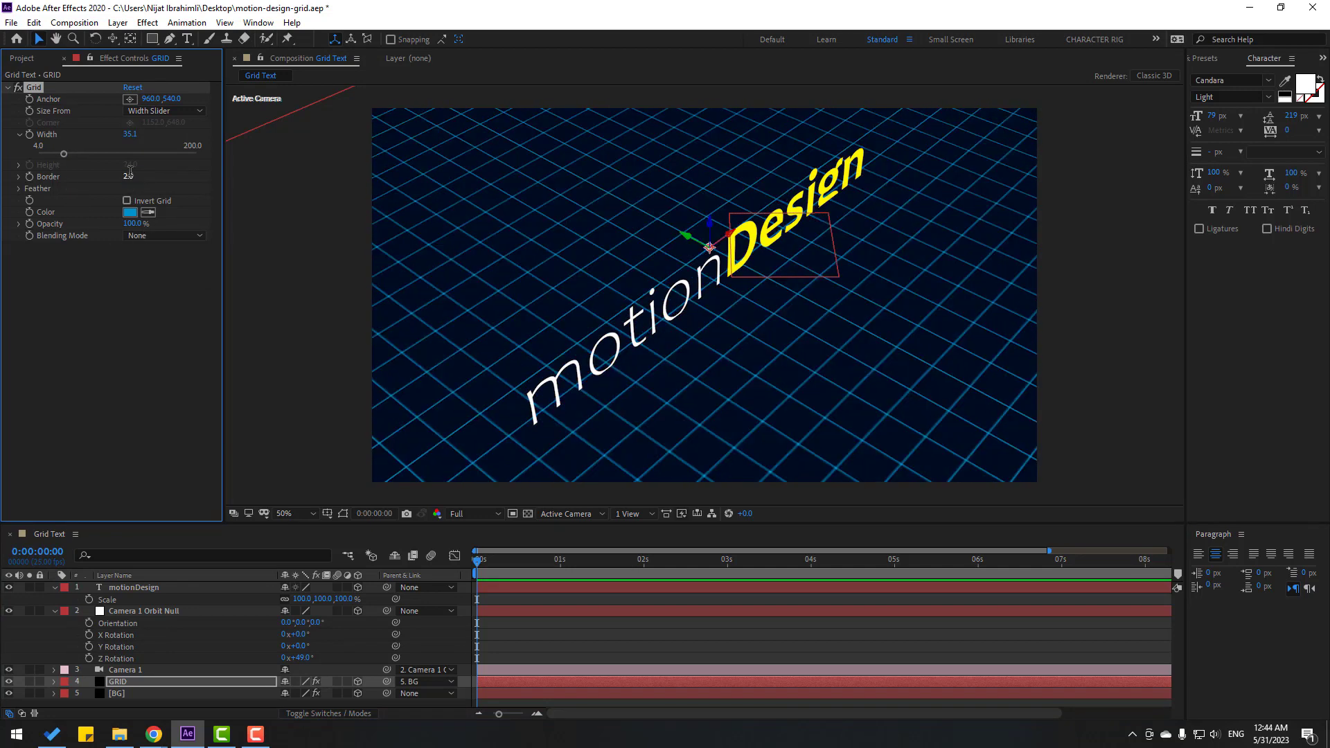
# Move the motionDesign text along its Z and Y axes until its baseline sits on a grid line, and save the project
pyautogui.press('.')
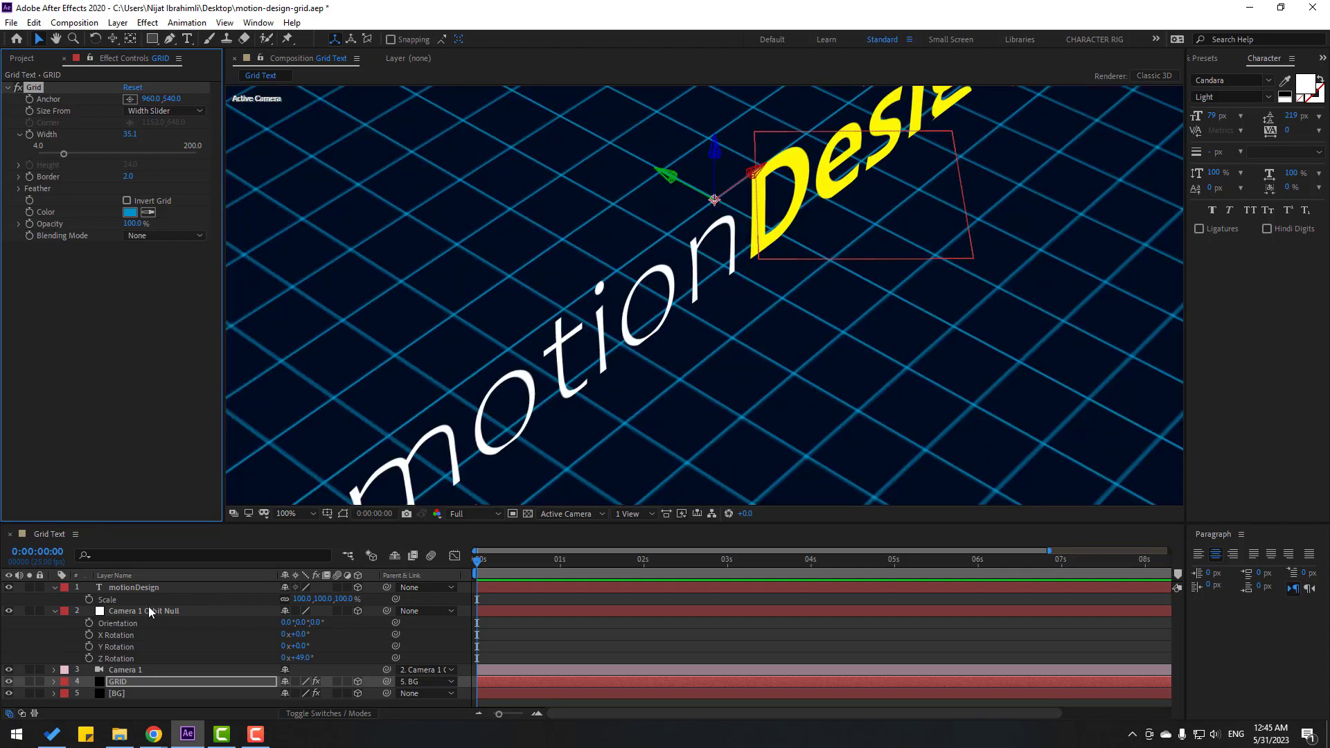
pyautogui.click(128, 588)
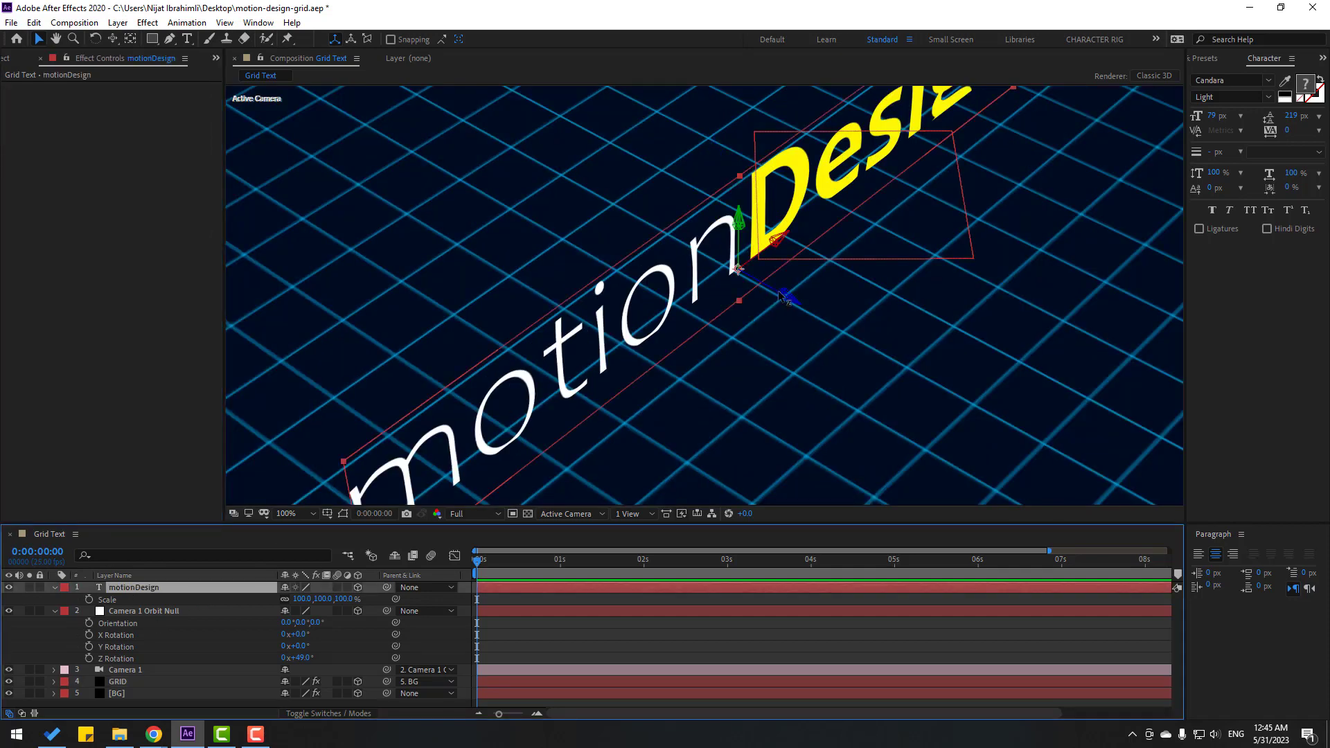
pyautogui.moveTo(781, 292); pyautogui.dragTo(766, 310)
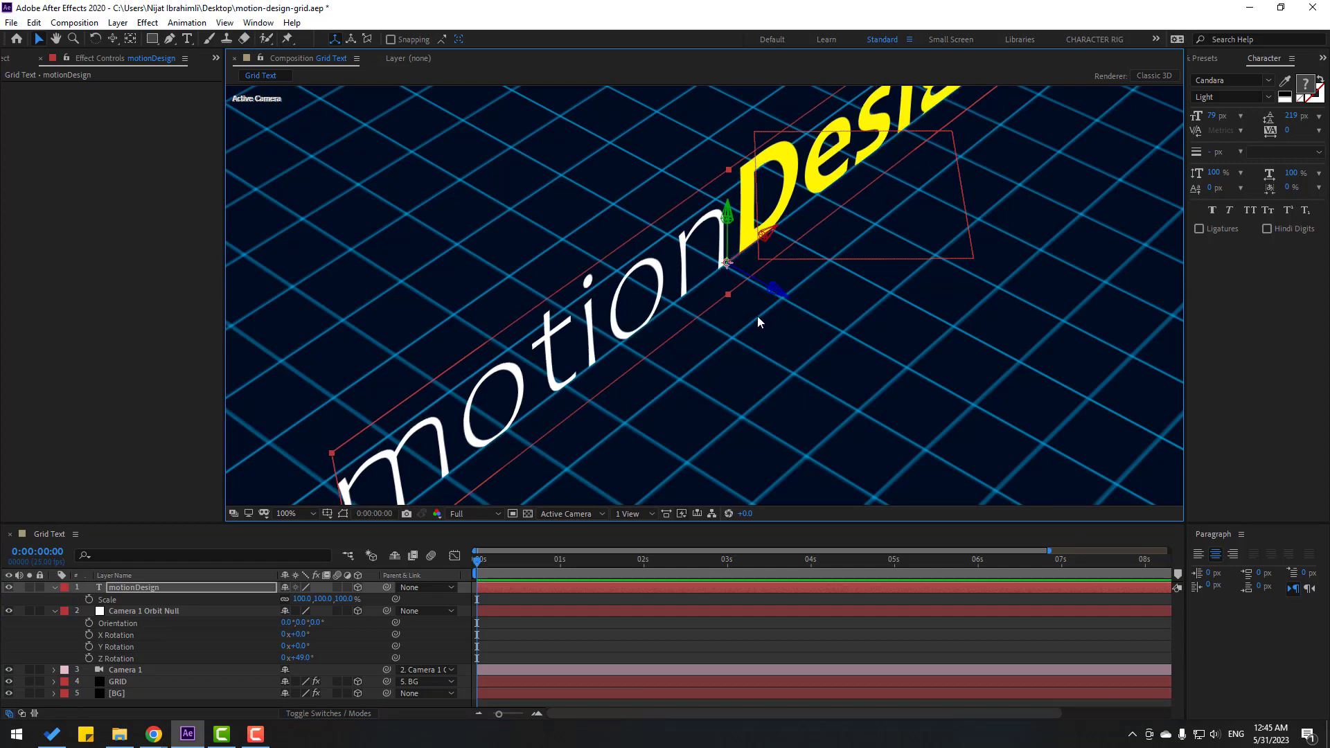
pyautogui.press('.')
pyautogui.moveTo(755, 160); pyautogui.dragTo(756, 164)
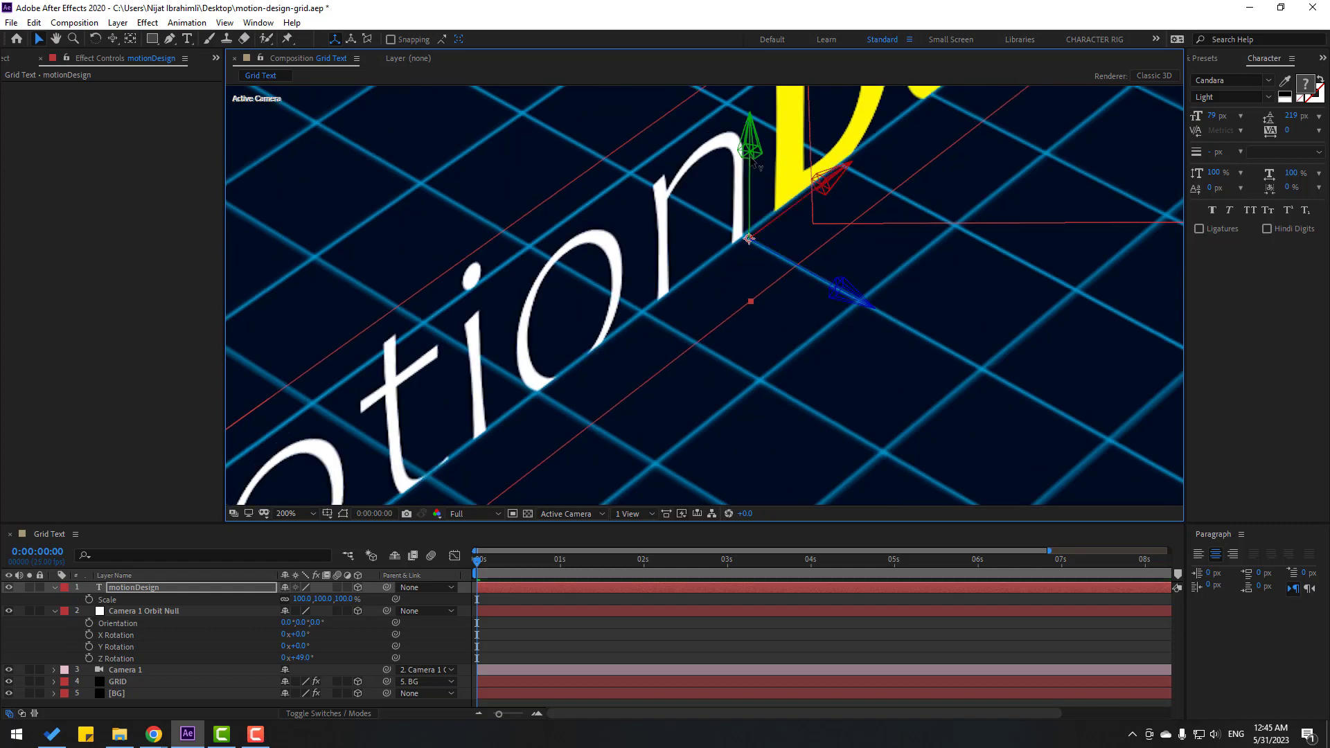
pyautogui.press(',')
pyautogui.press(',')
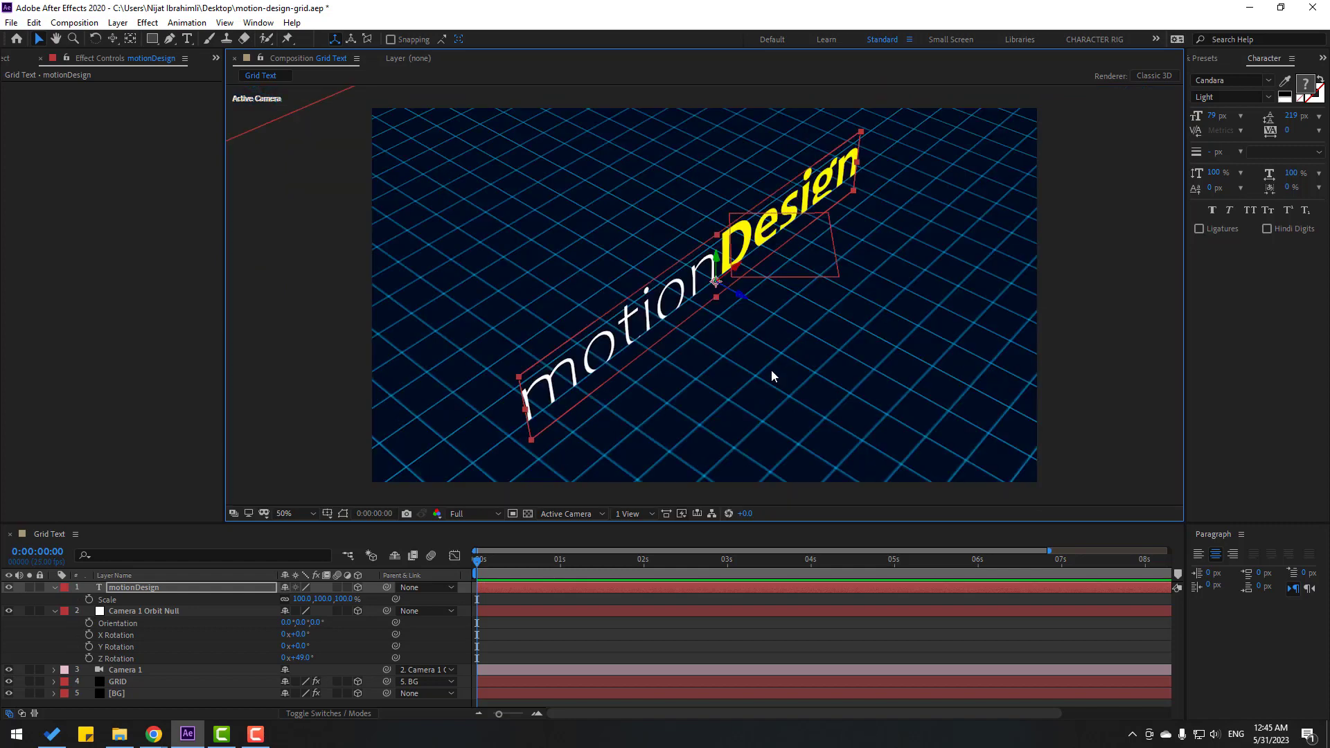
pyautogui.click(635, 640)
pyautogui.hotkey('ctrl', 's')
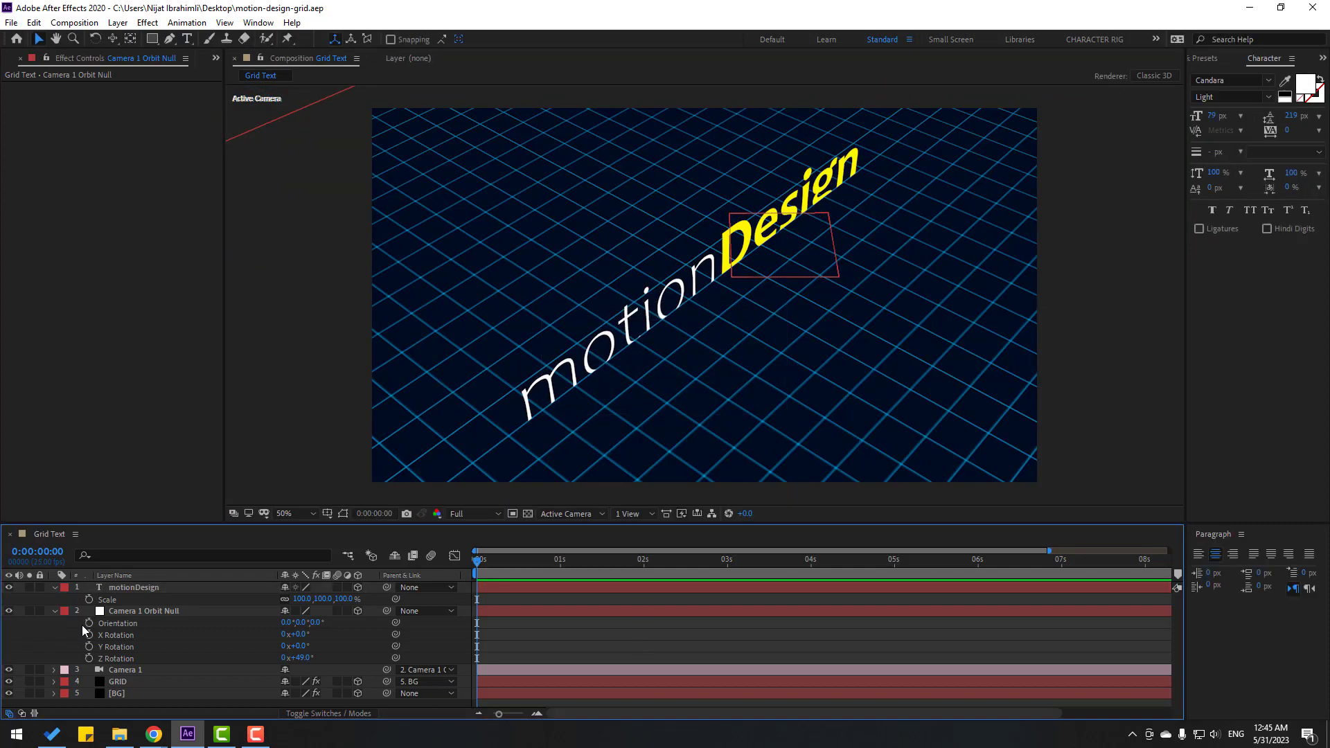
# Add X, Y and Z Rotation keyframes to the Camera 1 Orbit Null at 7 seconds
pyautogui.click(123, 613)
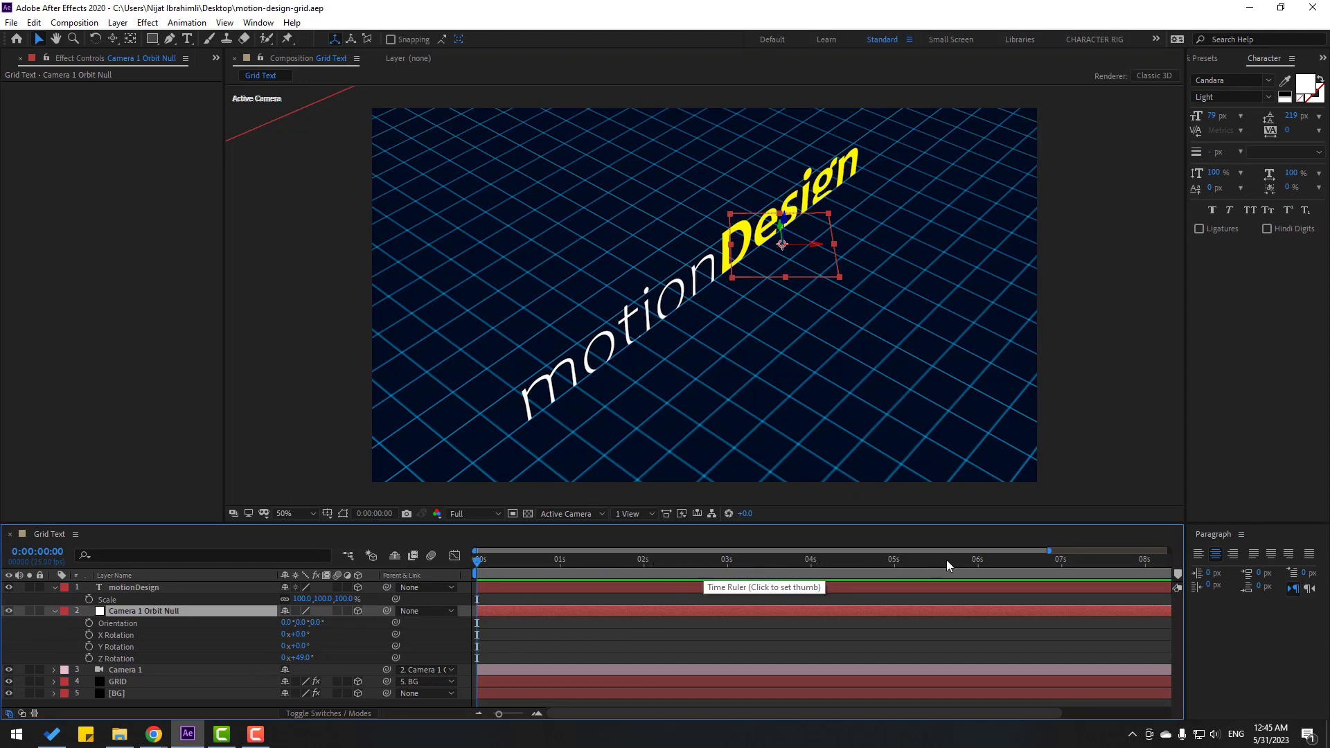
pyautogui.click(1060, 561)
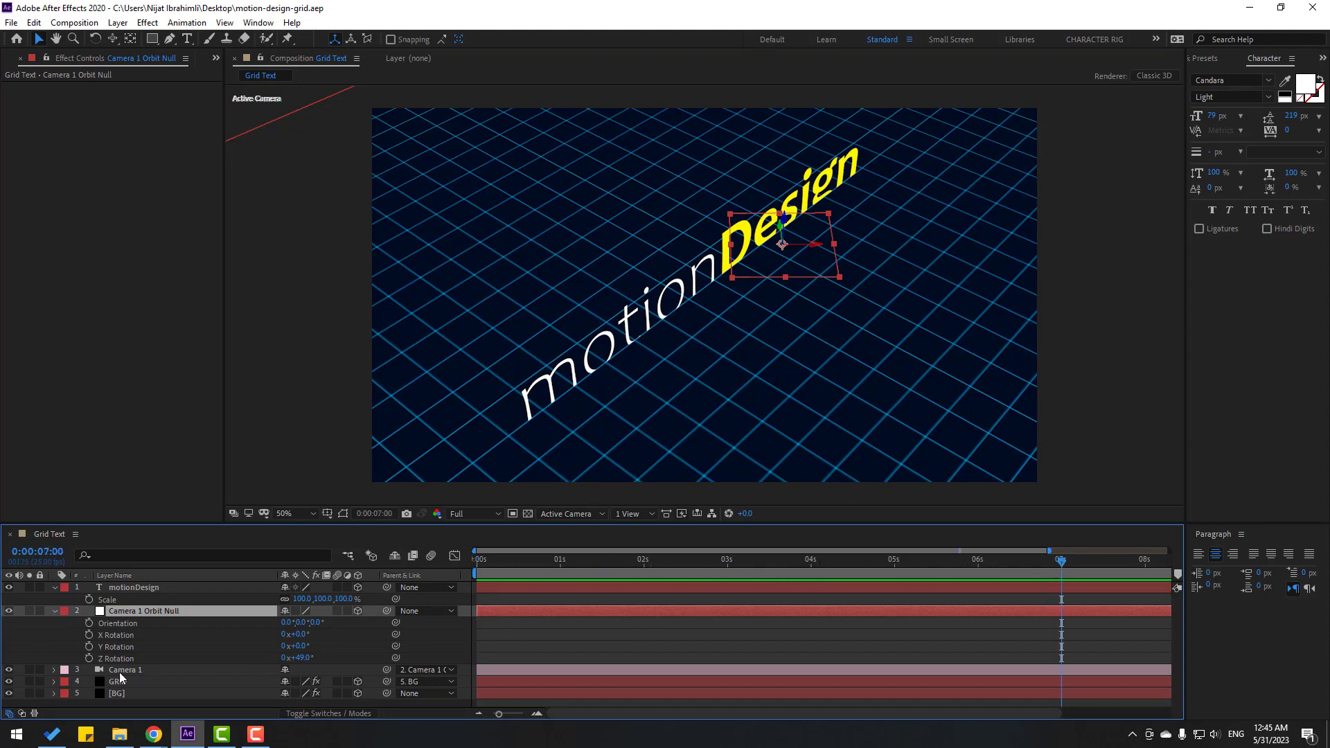
pyautogui.click(88, 634)
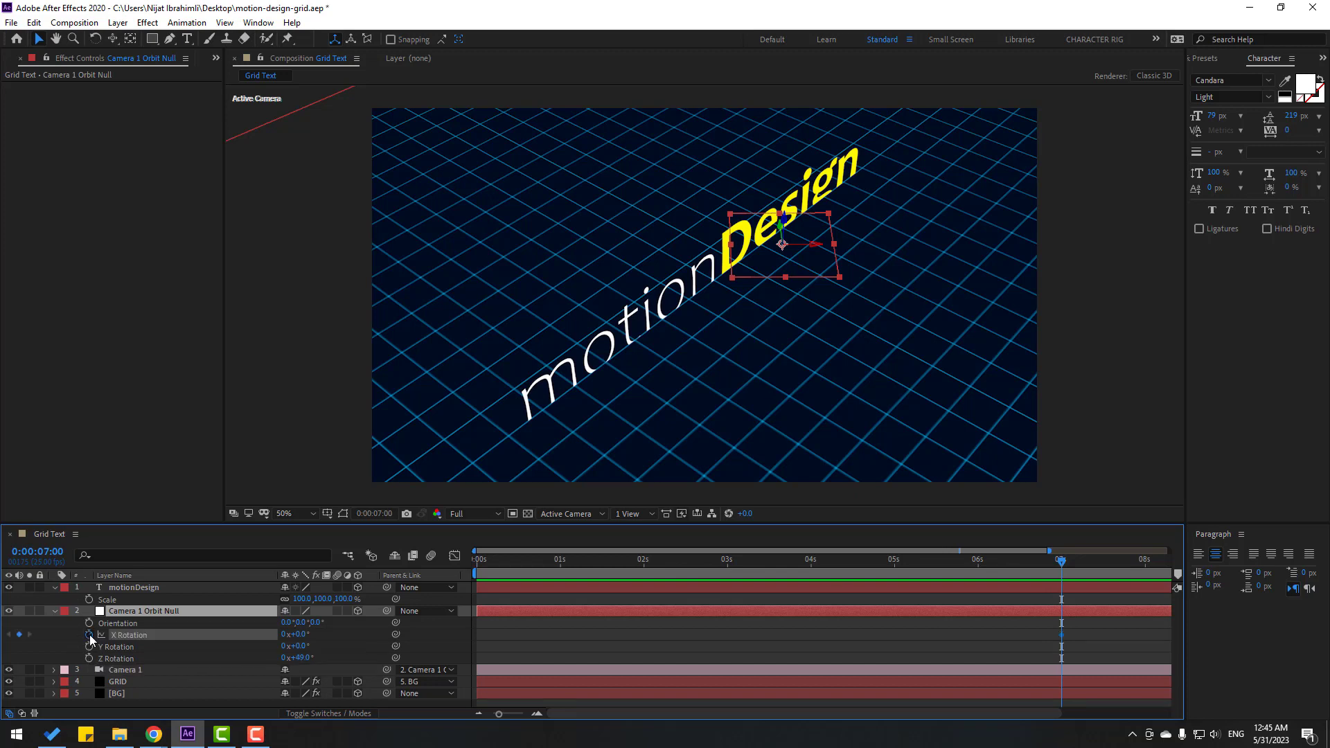
pyautogui.click(89, 646)
pyautogui.click(89, 659)
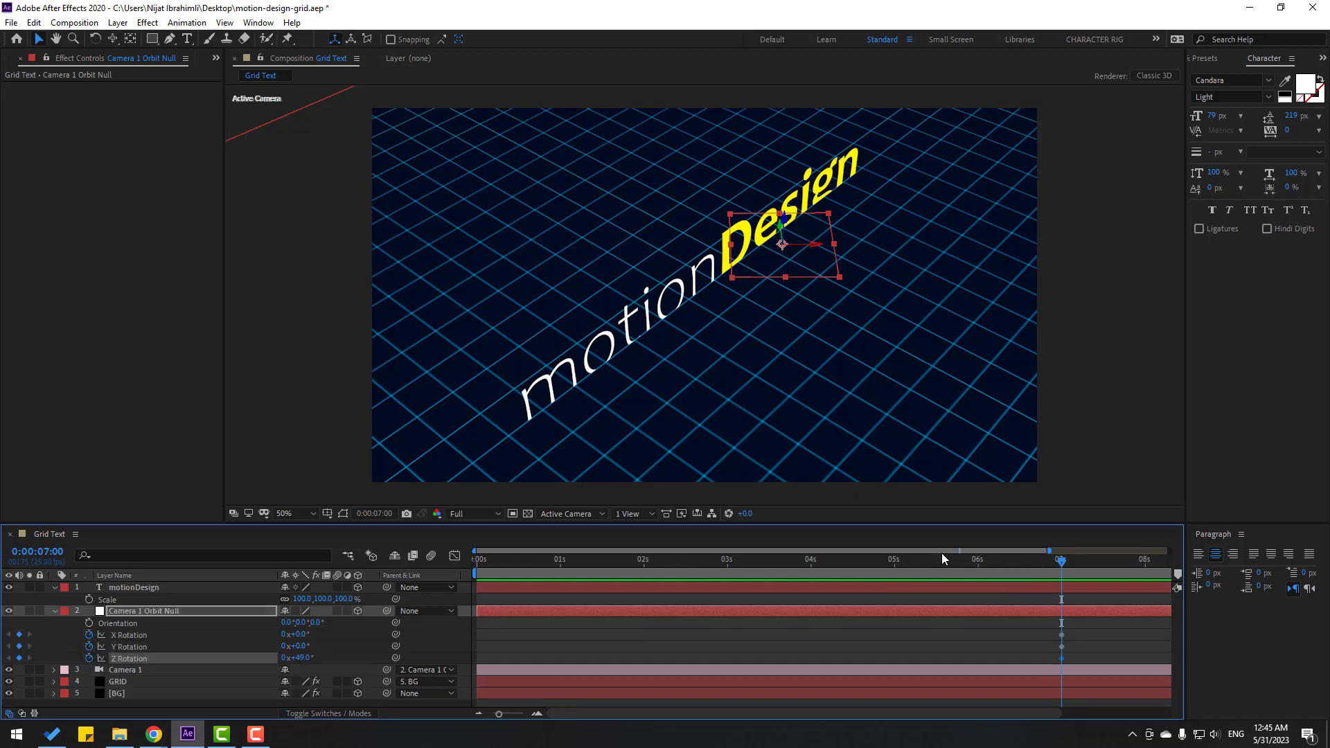
# Keyframe the orbit null's X Rotation at -28° at 0 seconds and scrub the start of the animation
pyautogui.moveTo(1061, 561); pyautogui.dragTo(277, 632)
pyautogui.click(334, 647)
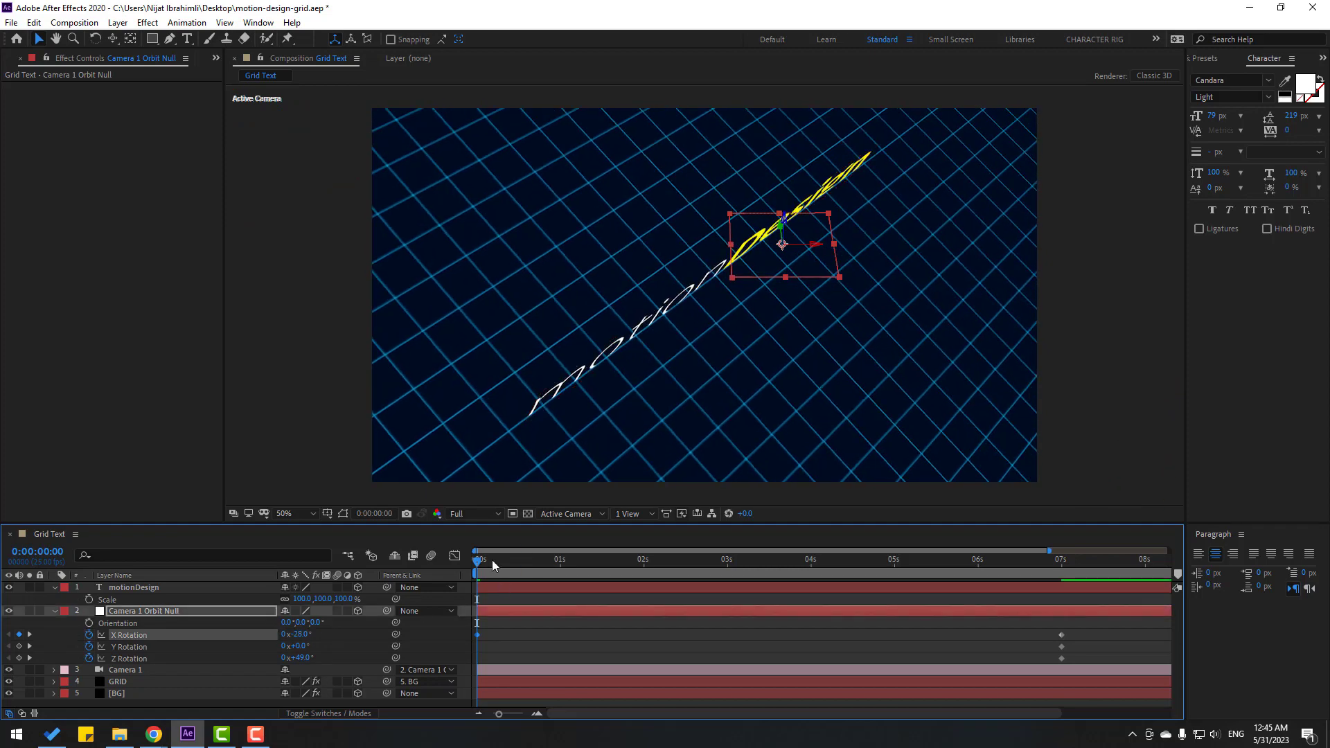
pyautogui.moveTo(490, 562)
pyautogui.mouseDown()
pyautogui.moveTo(928, 557)
pyautogui.moveTo(1068, 531)
pyautogui.moveTo(467, 547)
pyautogui.moveTo(467, 564)
pyautogui.mouseUp()
# Keyframe the orbit null's Y Rotation at 6° at 0 seconds, preview the motion, and change its Z Rotation at the same time
pyautogui.click(232, 647)
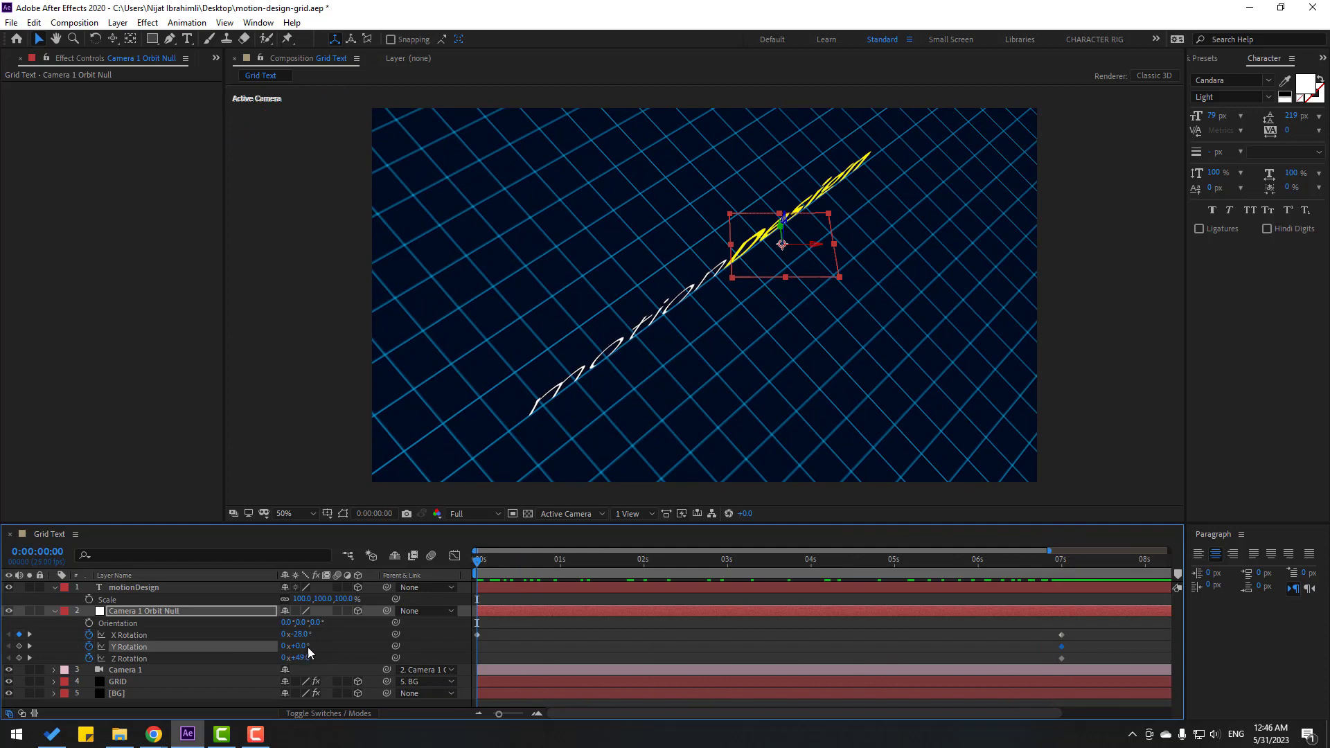
pyautogui.moveTo(303, 646); pyautogui.dragTo(305, 645)
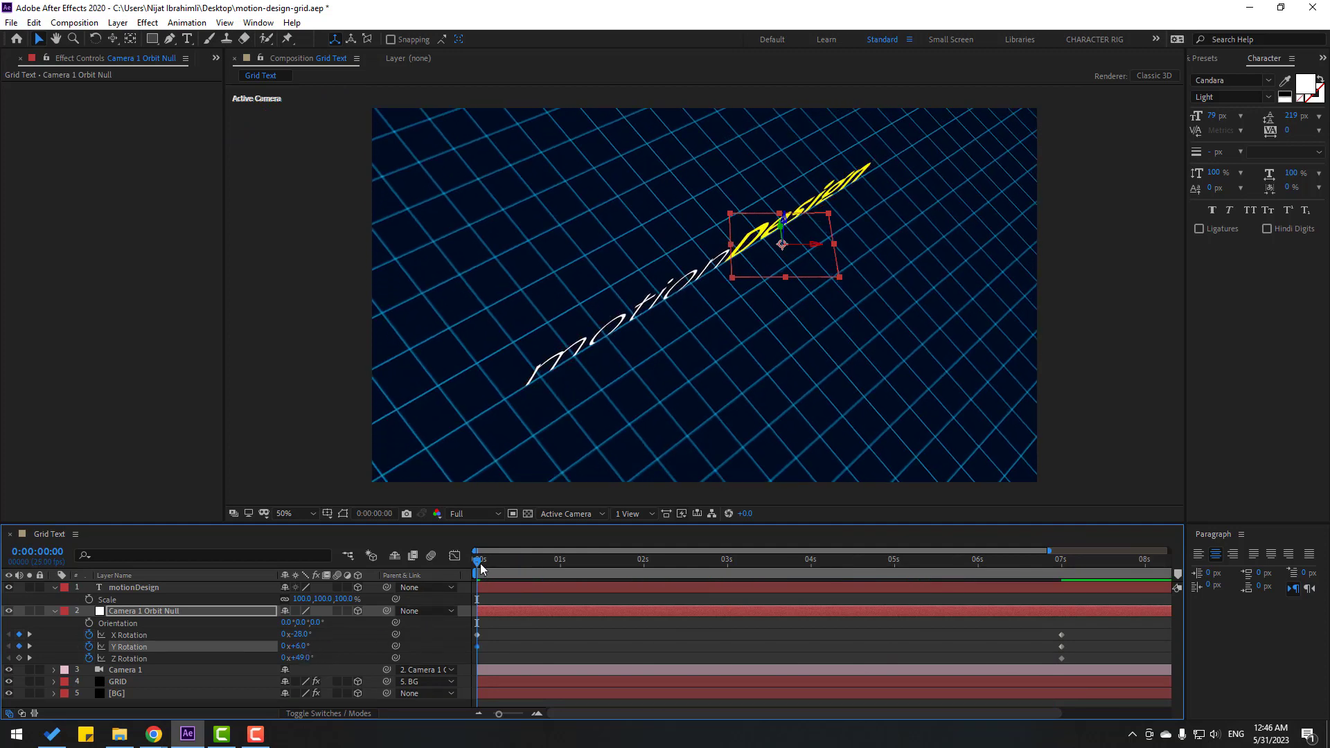
pyautogui.press('space')
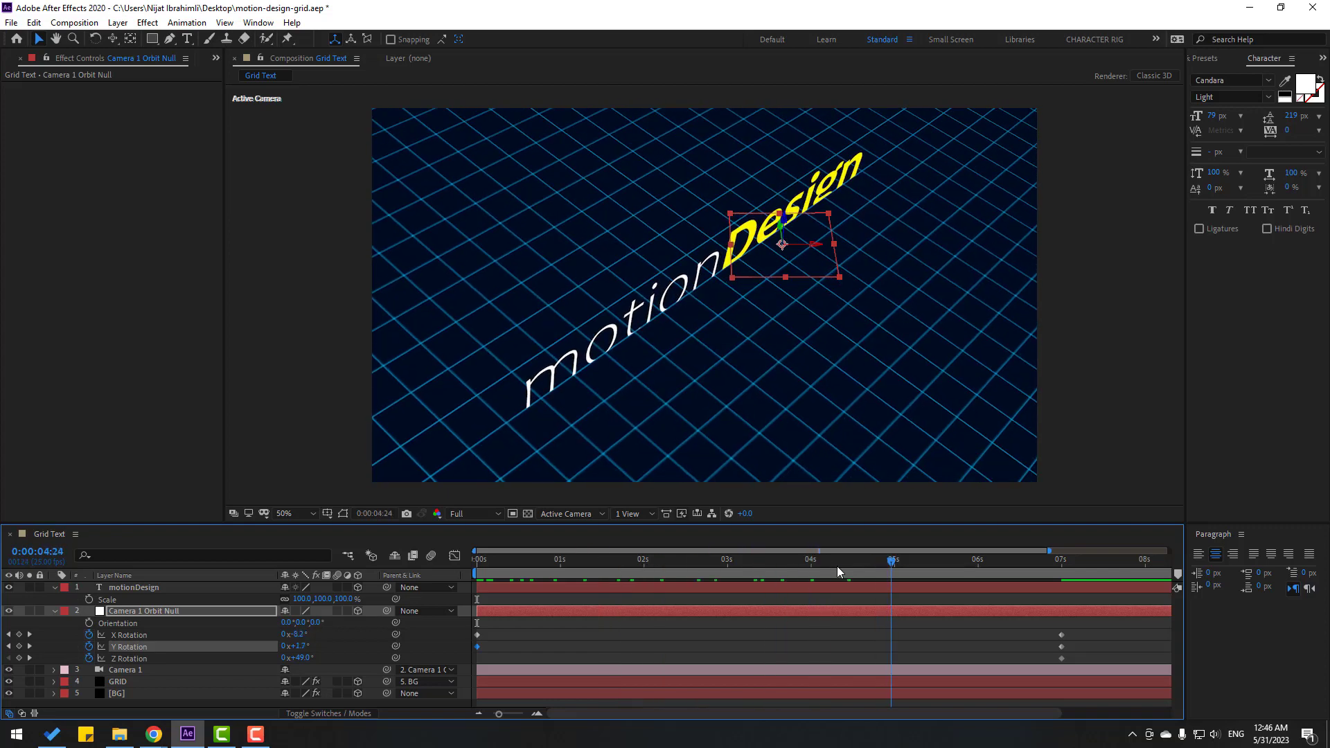
pyautogui.press('space')
pyautogui.click(339, 664)
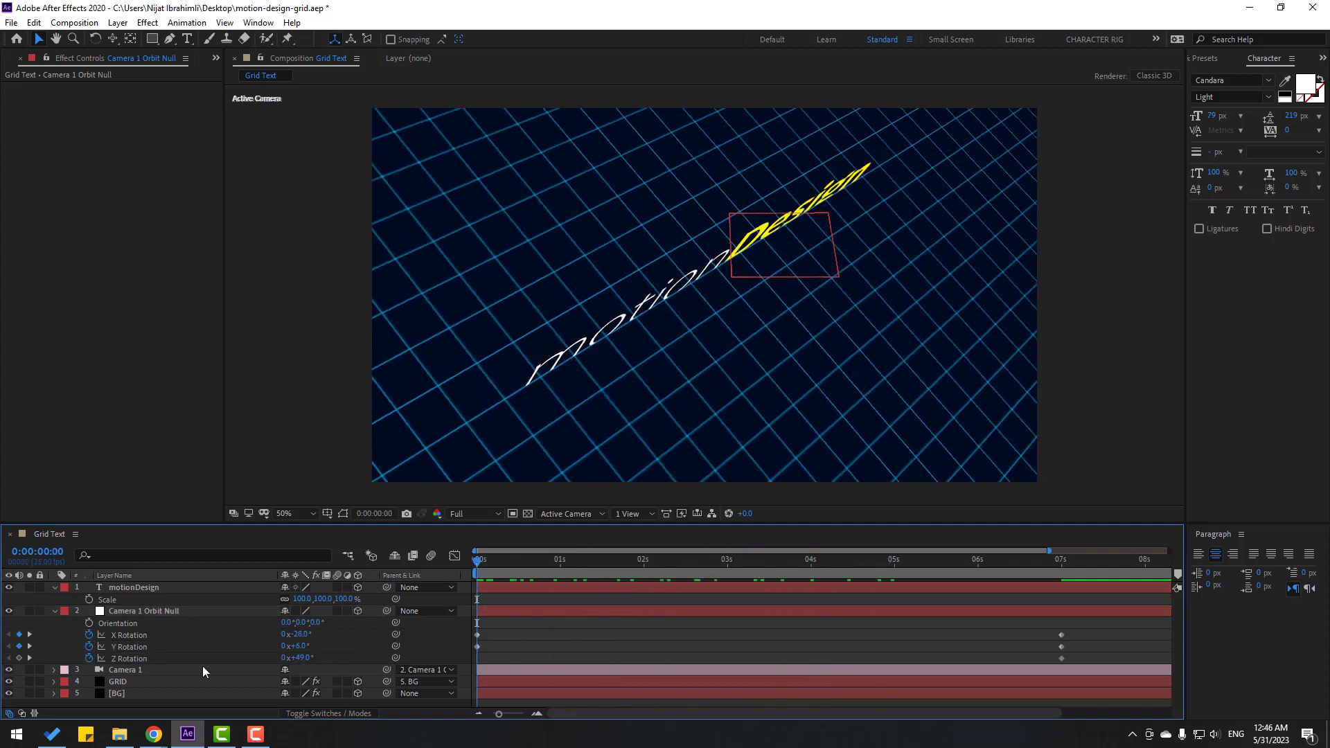
pyautogui.moveTo(296, 663); pyautogui.dragTo(320, 659)
# Scrub to 7 seconds and set the orbit null's X Rotation keyframe there to 8°
pyautogui.moveTo(486, 562); pyautogui.dragTo(1062, 558)
pyautogui.click(619, 637)
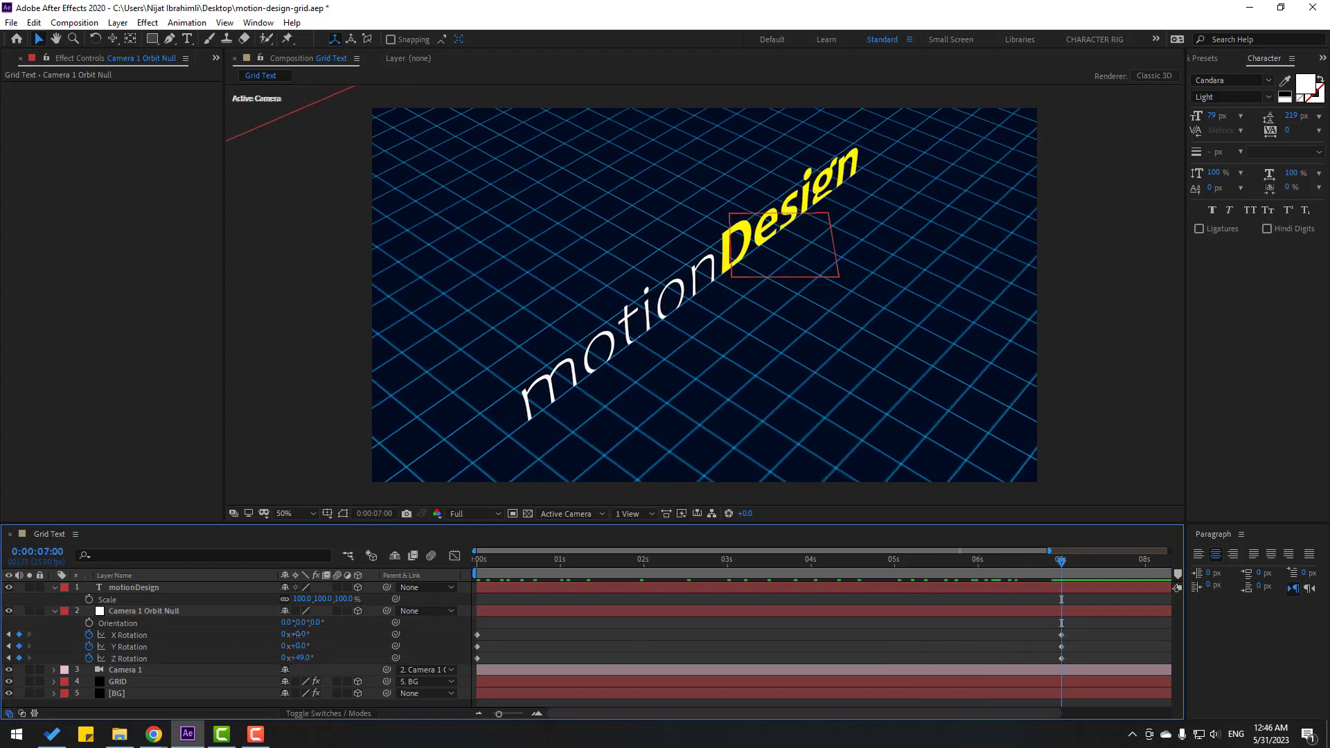
pyautogui.moveTo(297, 634); pyautogui.dragTo(302, 634)
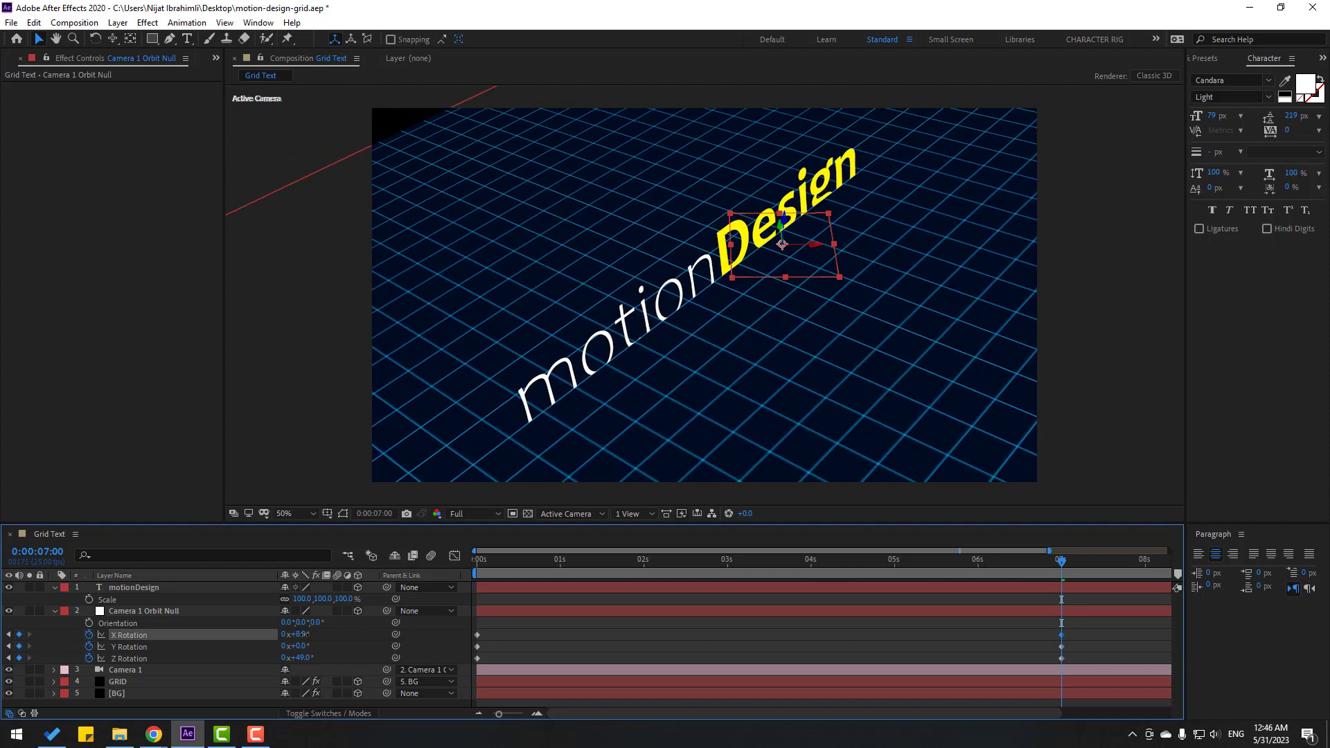
pyautogui.click(569, 633)
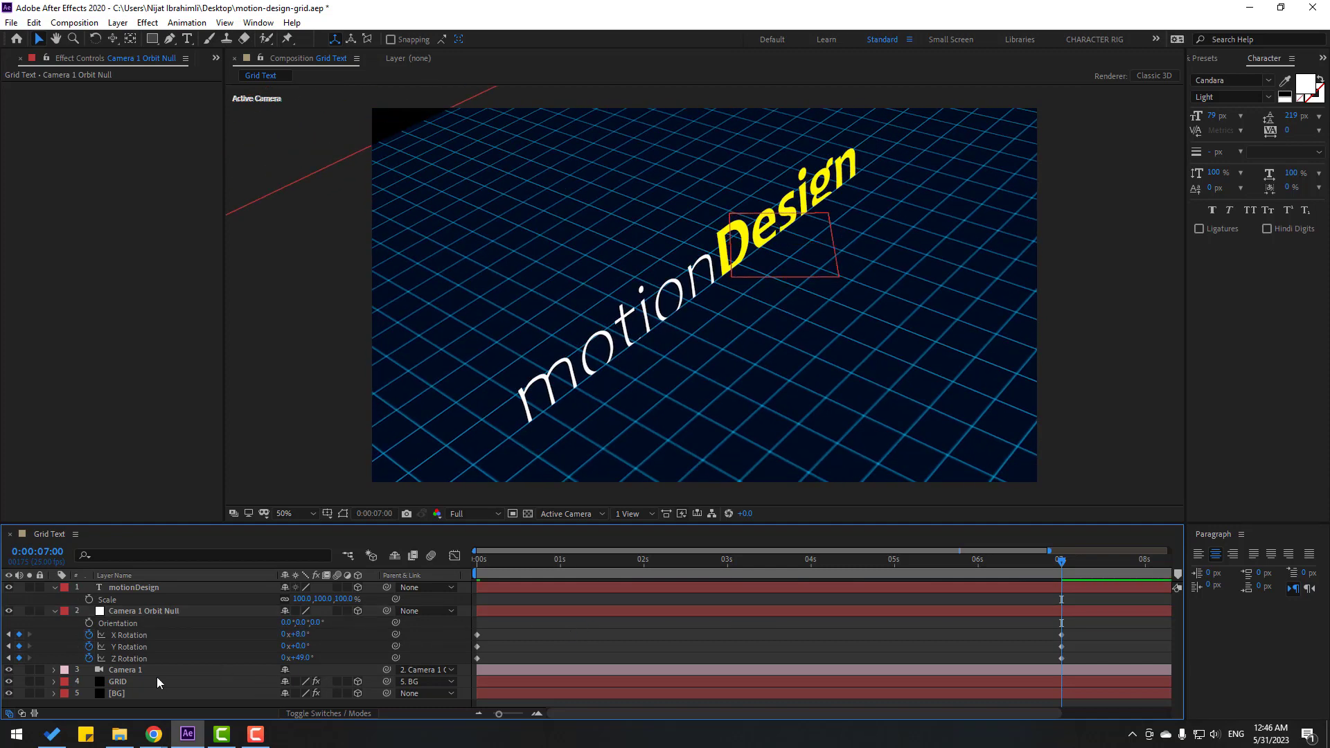
# Scale the BG layer up to 122% and check the grid's coverage near the end of the camera move
pyautogui.click(121, 694)
pyautogui.press('s')
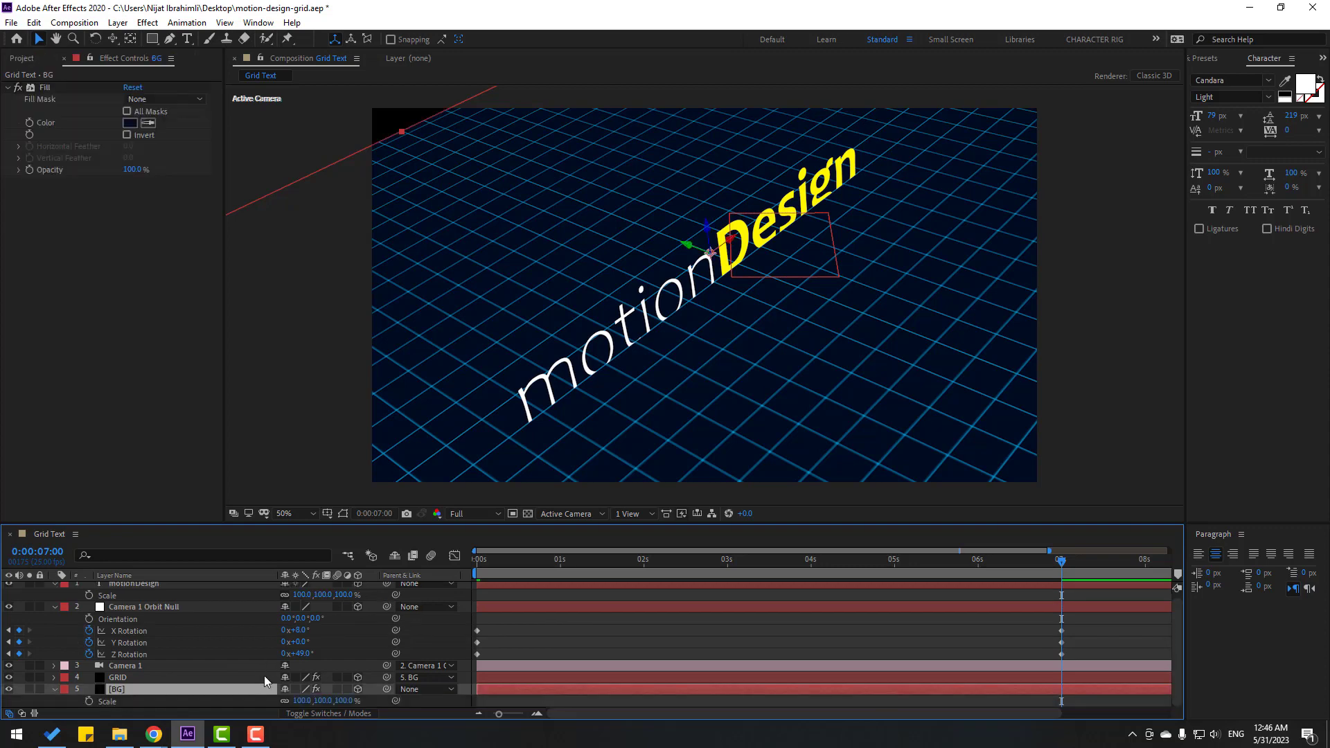
pyautogui.moveTo(301, 700); pyautogui.dragTo(315, 702)
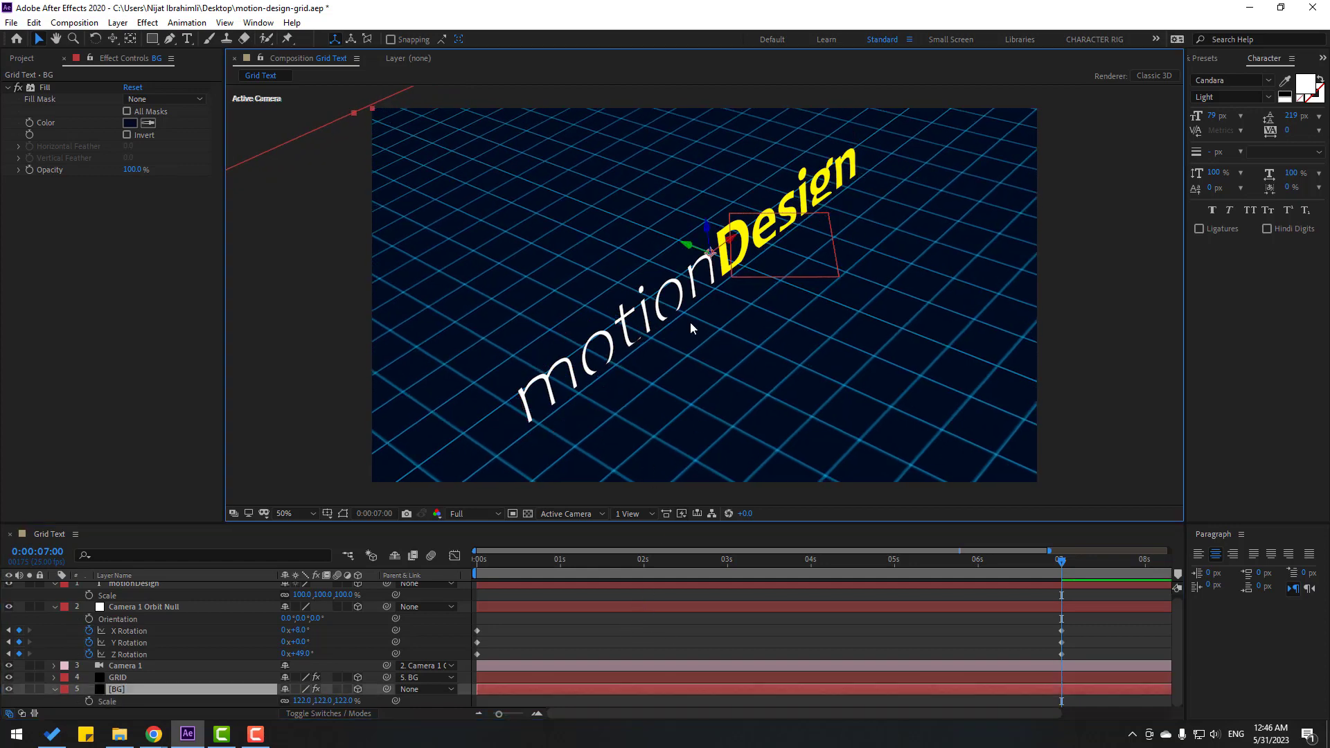
pyautogui.scroll(2, 707, 291)
pyautogui.moveTo(709, 169); pyautogui.dragTo(711, 171)
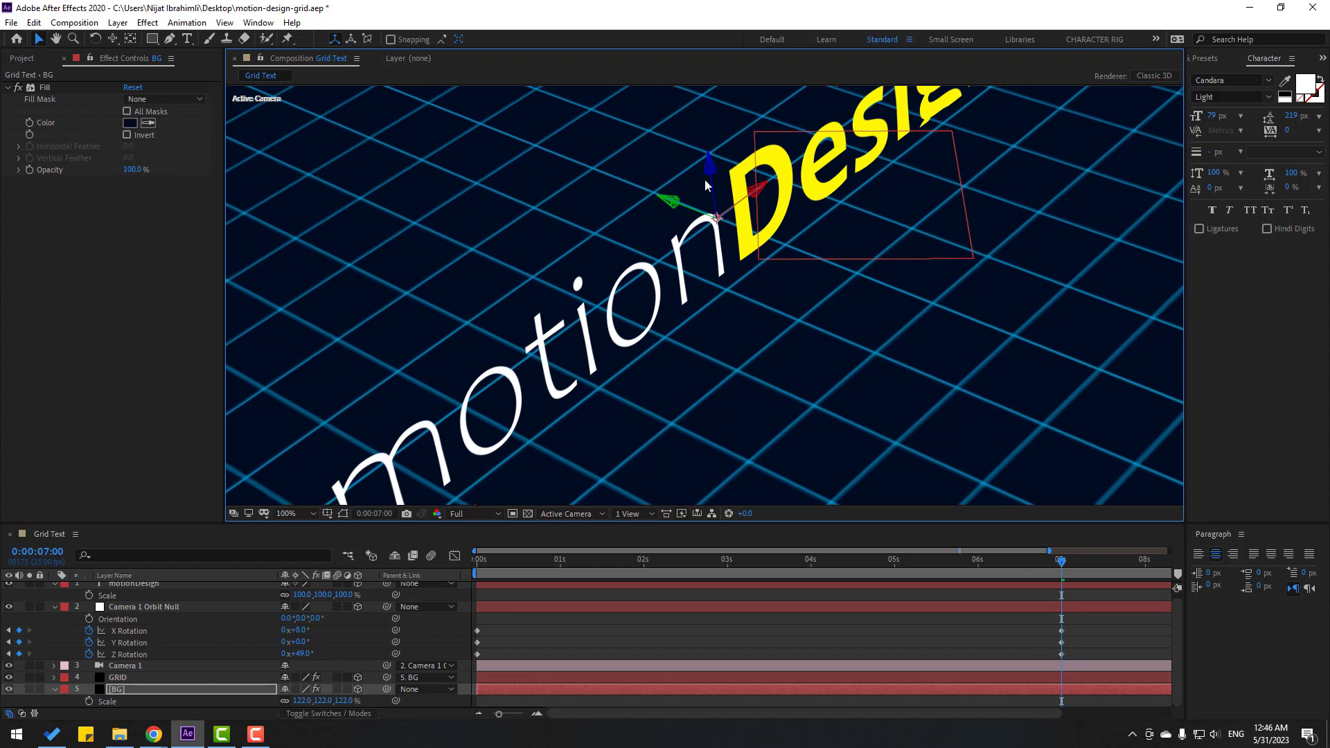
pyautogui.scroll(-2, 785, 380)
pyautogui.click(762, 622)
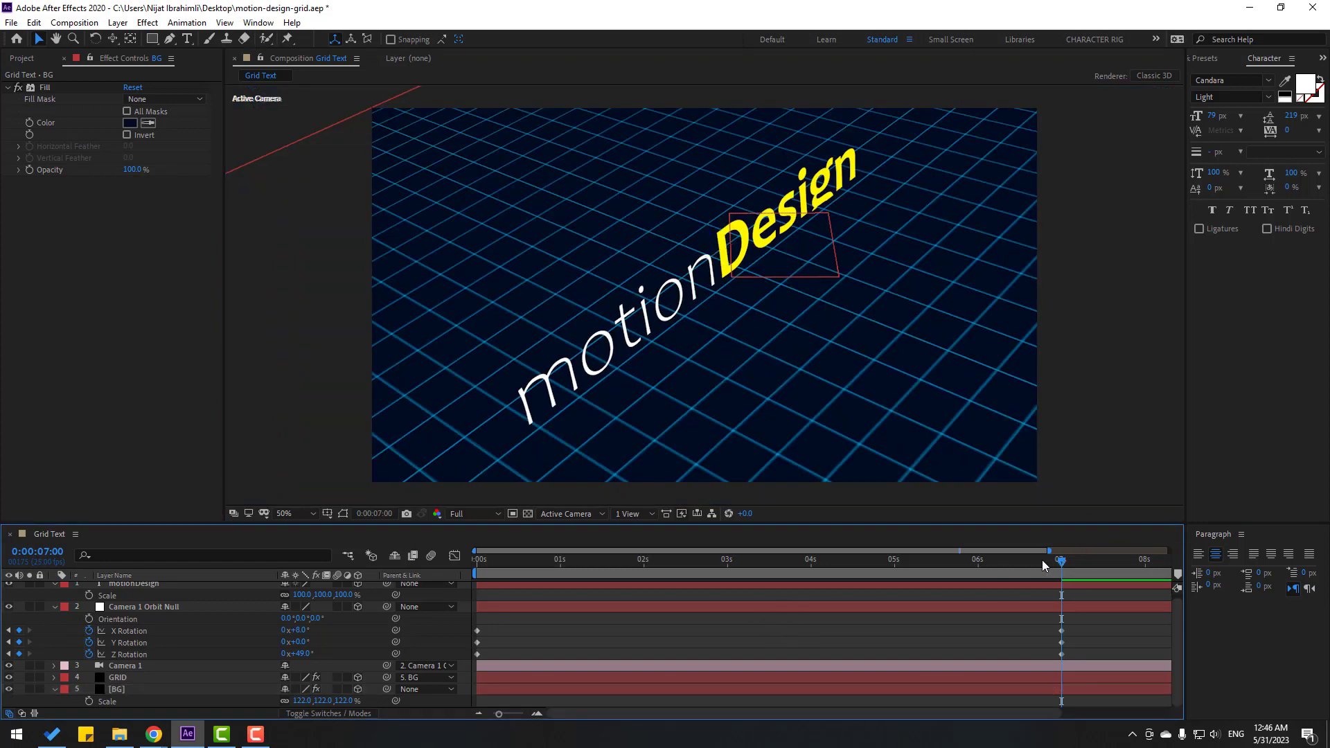
pyautogui.moveTo(1042, 559)
pyautogui.mouseDown()
pyautogui.moveTo(387, 575)
pyautogui.moveTo(1058, 562)
pyautogui.mouseUp()
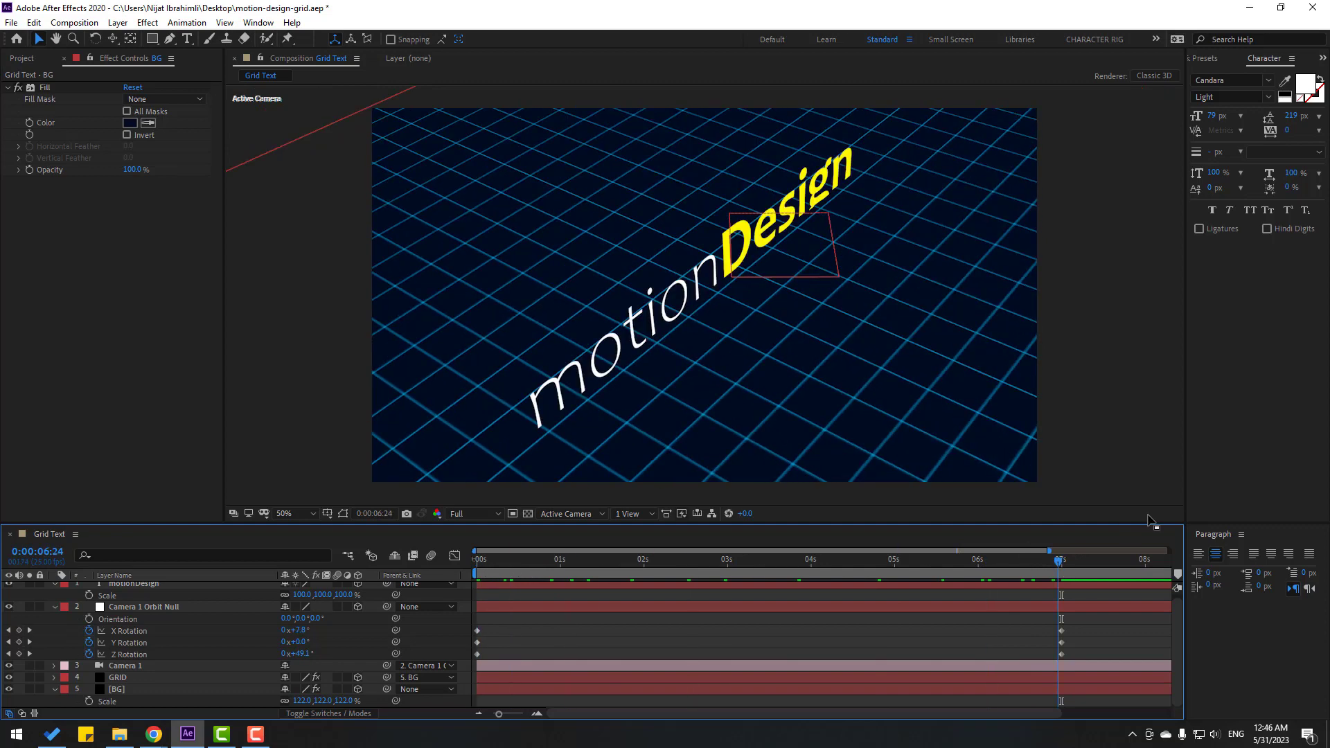
# Find the Glow effect, apply it to the motionDesign text, and set its Glow Radius to 26
pyautogui.click(1204, 58)
pyautogui.click(1226, 75)
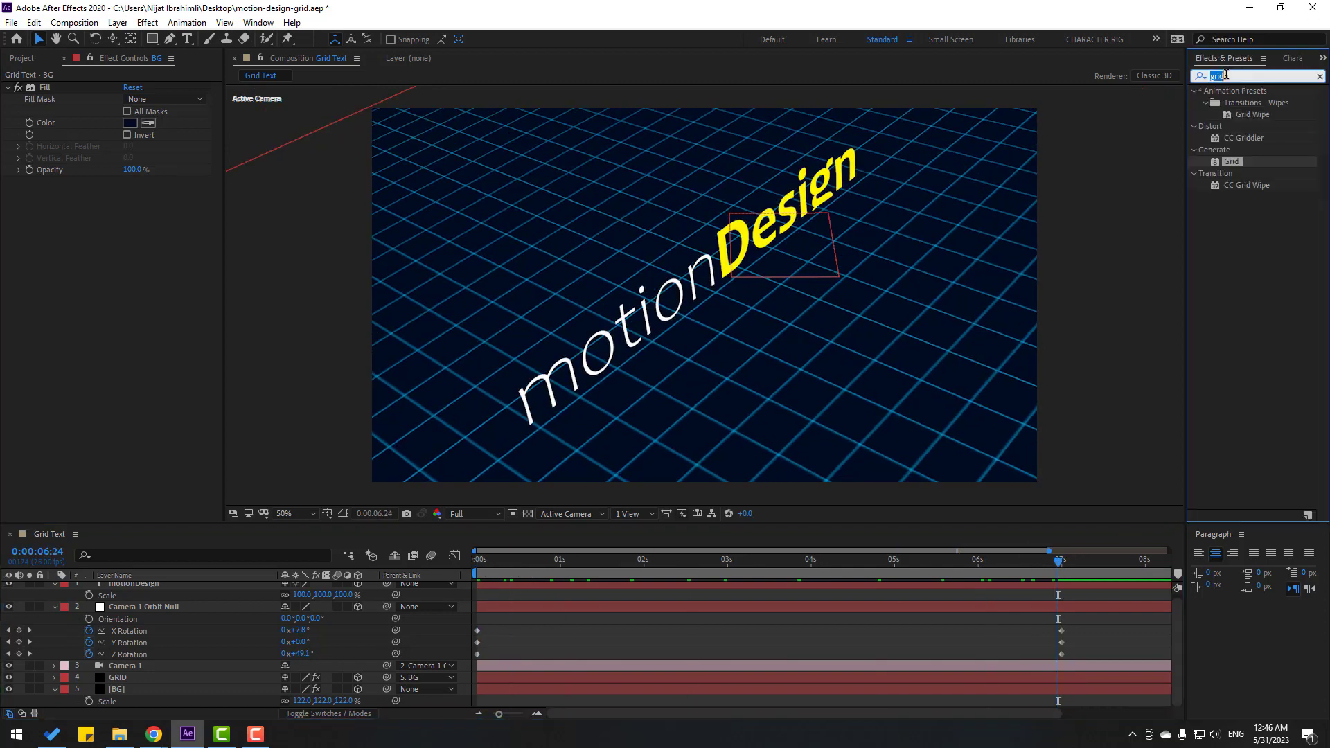
pyautogui.write('glow')
pyautogui.moveTo(1248, 167); pyautogui.dragTo(688, 292)
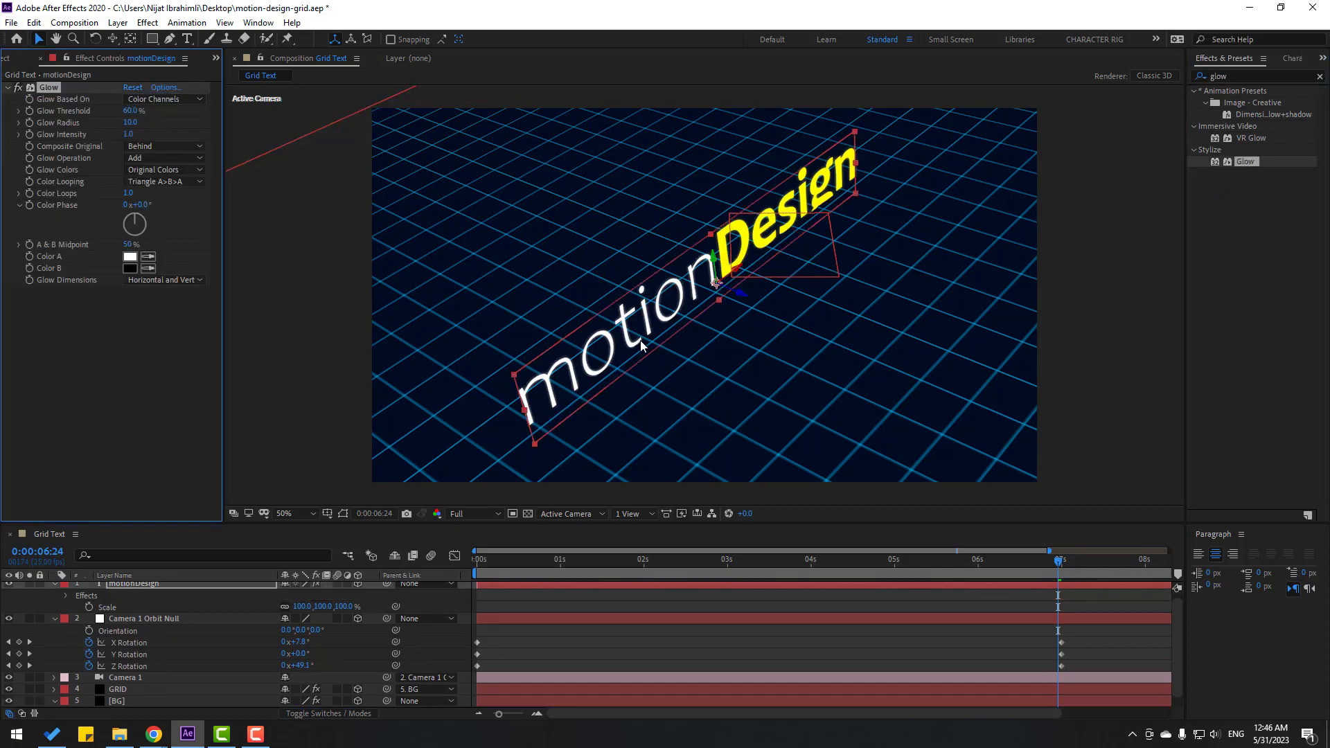
pyautogui.moveTo(136, 121); pyautogui.dragTo(148, 121)
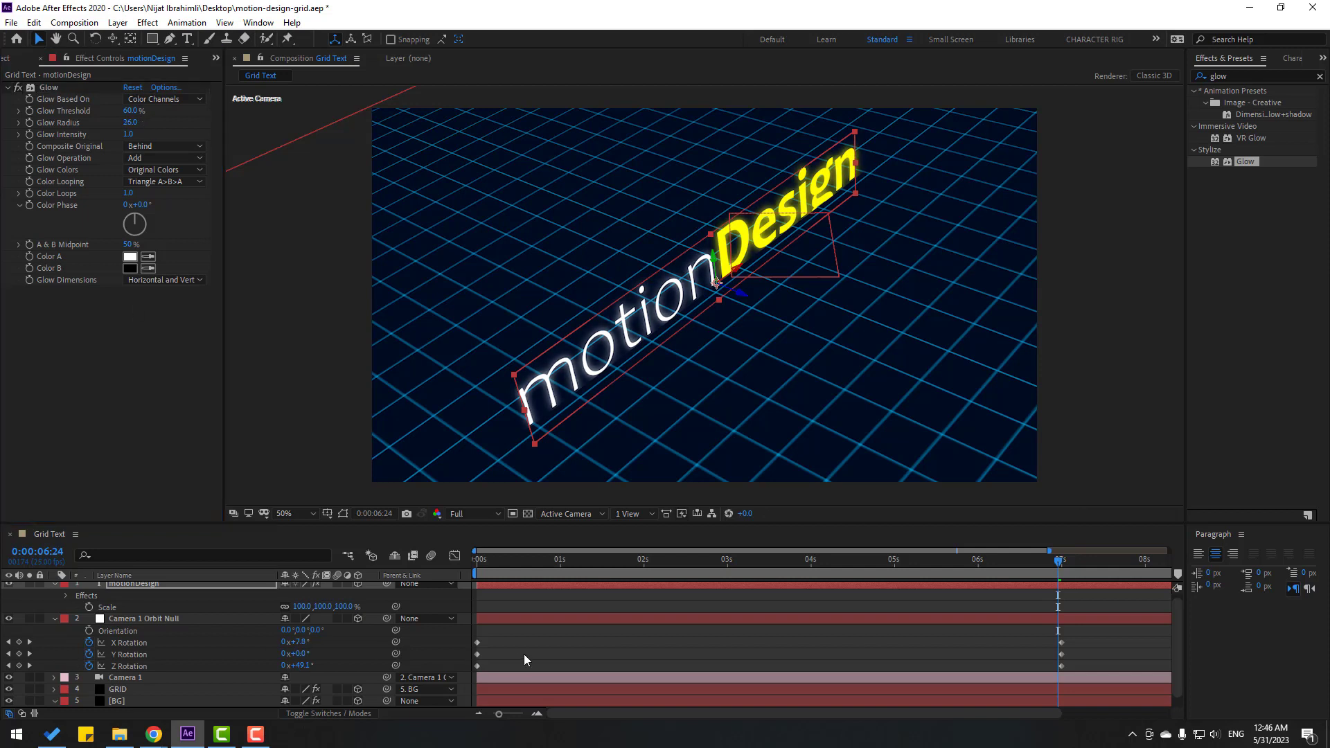
# Collapse the motionDesign layer's properties and turn on Depth of Field in Camera 1's Camera Options
pyautogui.click(62, 607)
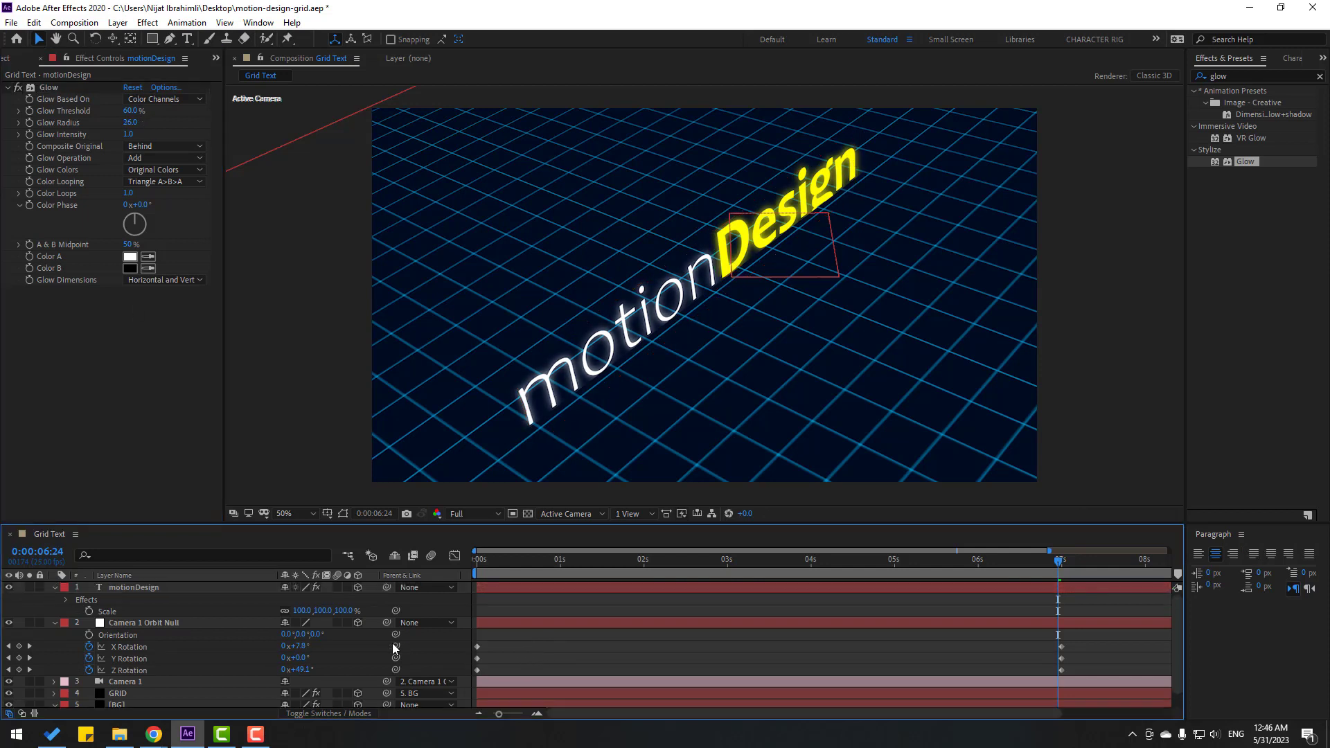
pyautogui.click(55, 588)
pyautogui.click(125, 659)
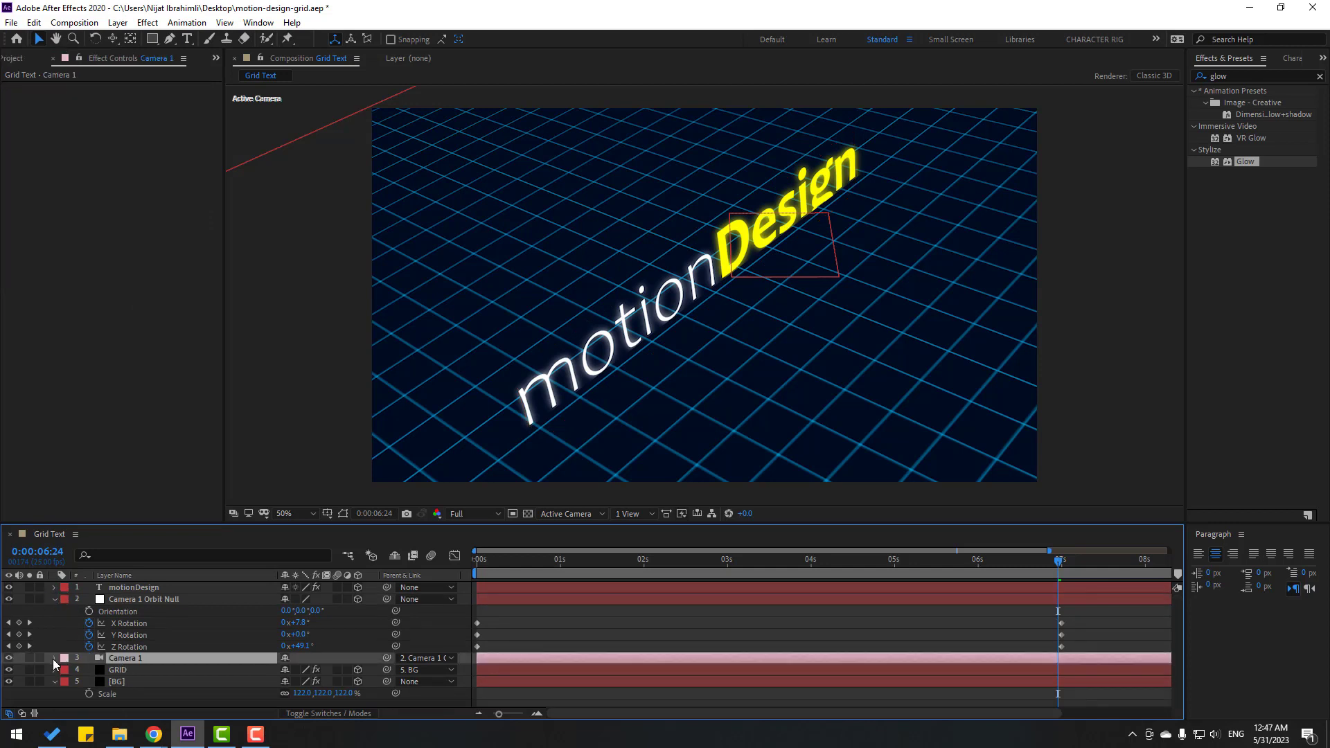
pyautogui.click(55, 659)
pyautogui.click(66, 683)
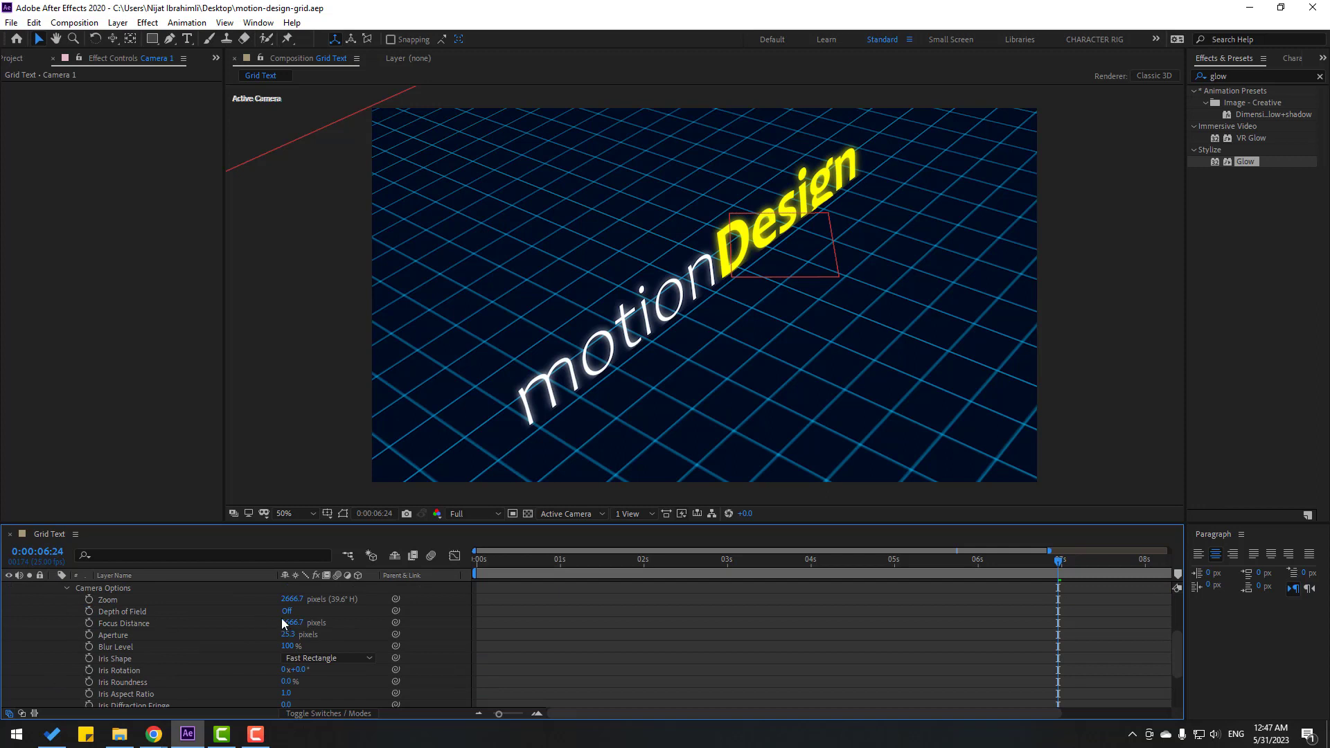
pyautogui.click(287, 612)
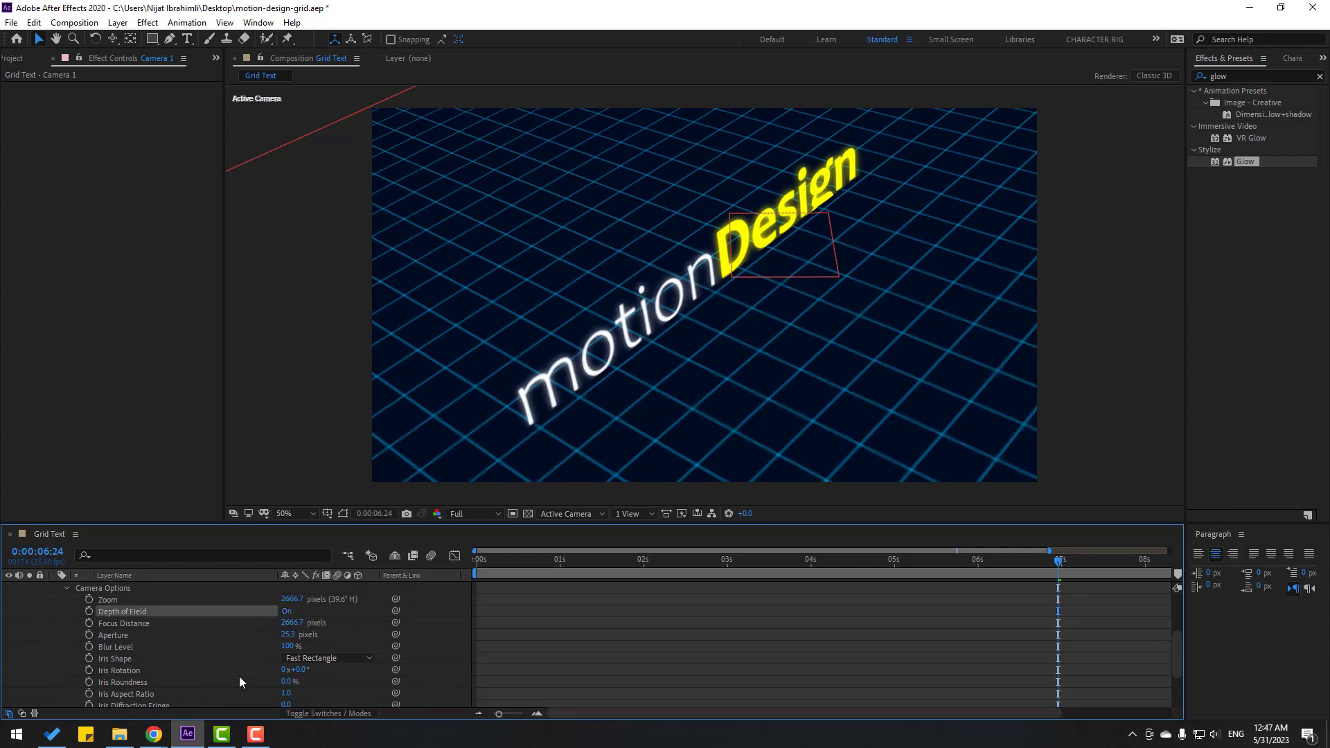
# Try a camera Aperture of 200 pixels and settle on 150 pixels
pyautogui.click(288, 635)
pyautogui.write('200')
pyautogui.press('Return')
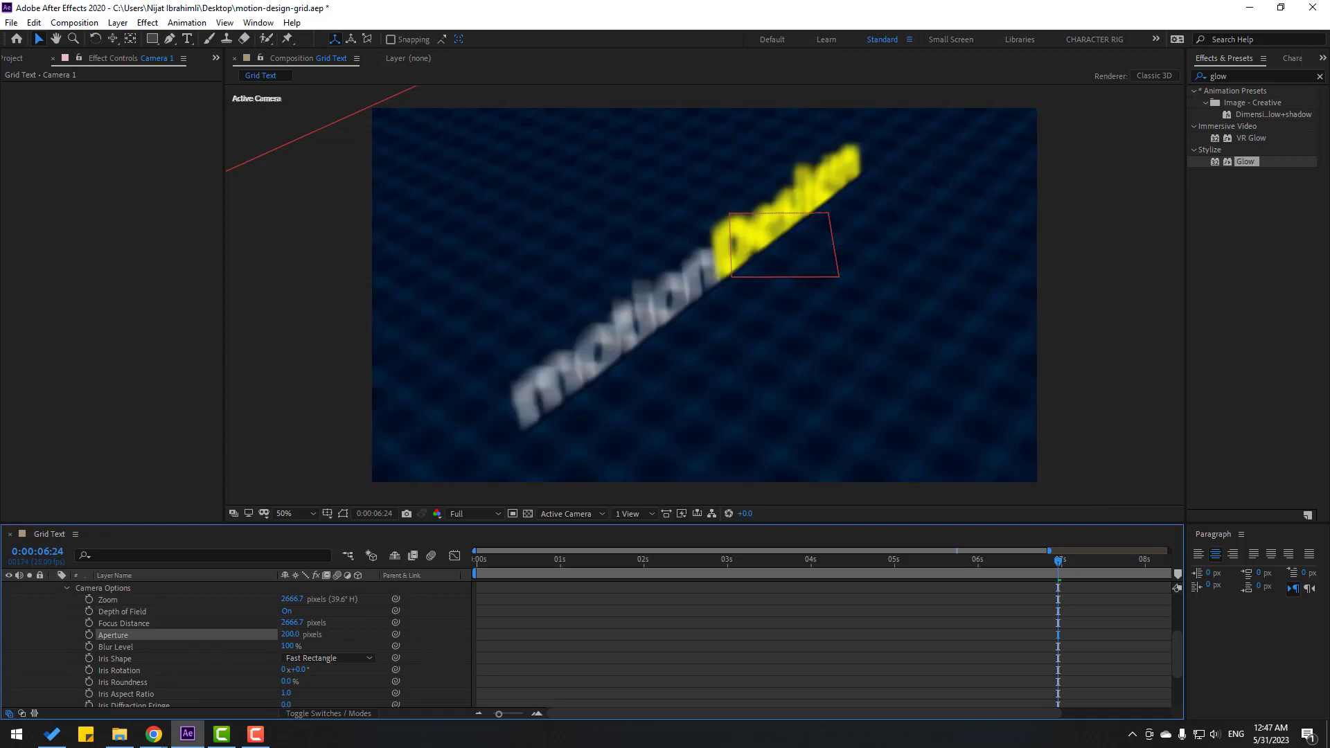
pyautogui.click(285, 635)
pyautogui.write('150')
pyautogui.press('Return')
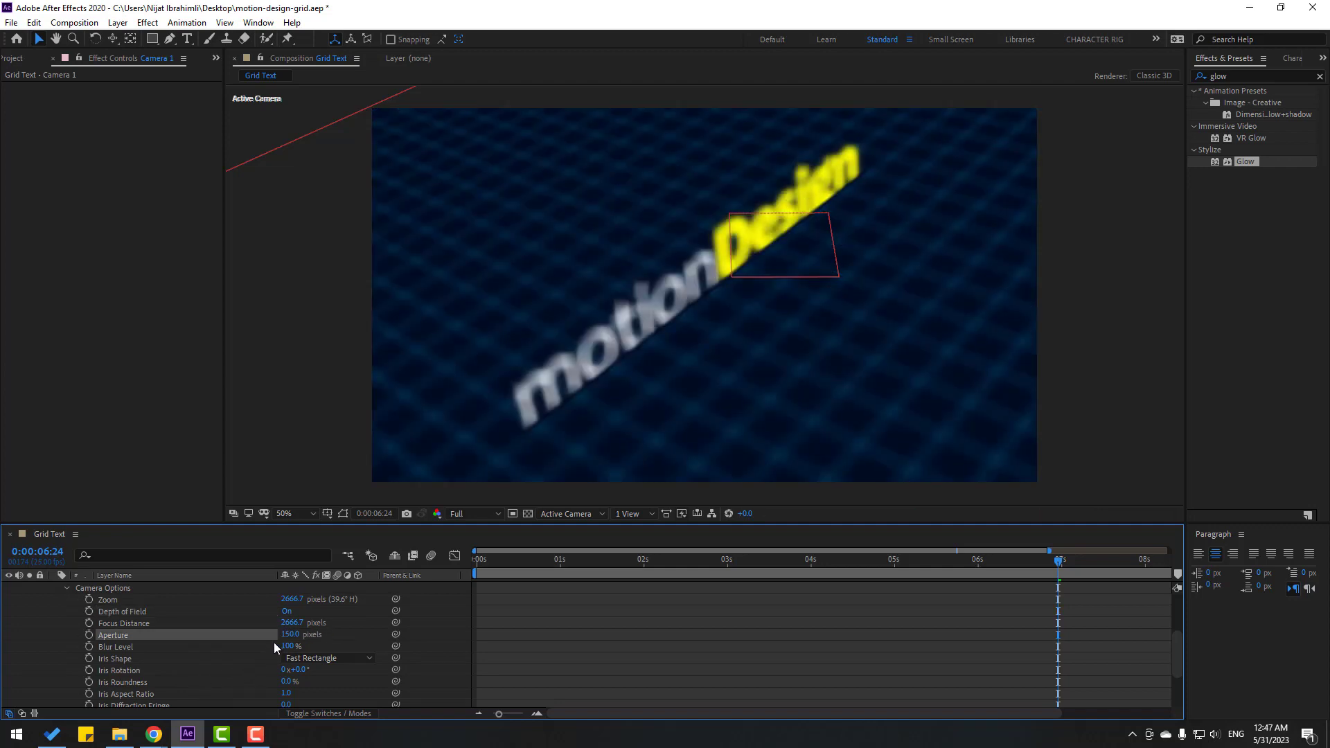
# Lower the preview resolution to Quarter and reduce the camera's Focus Distance to 806.7 pixels
pyautogui.click(474, 514)
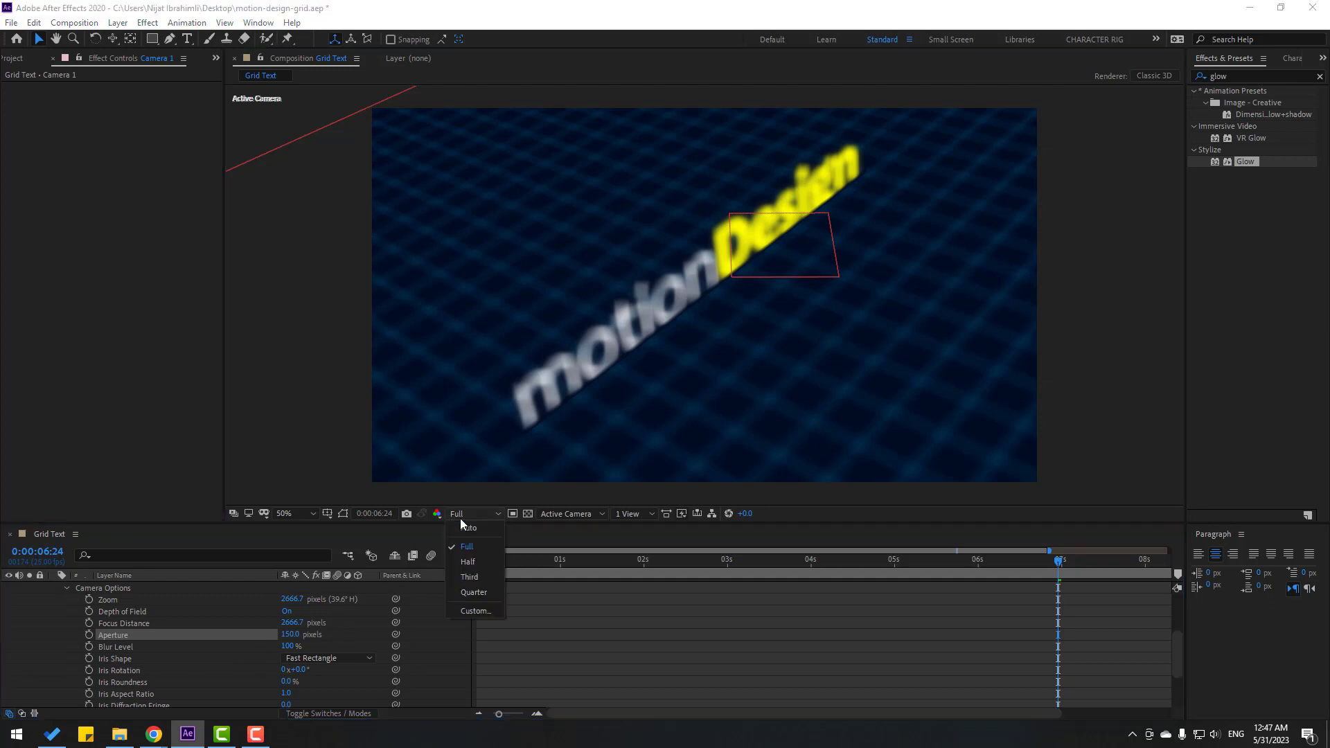
pyautogui.click(464, 600)
pyautogui.click(191, 626)
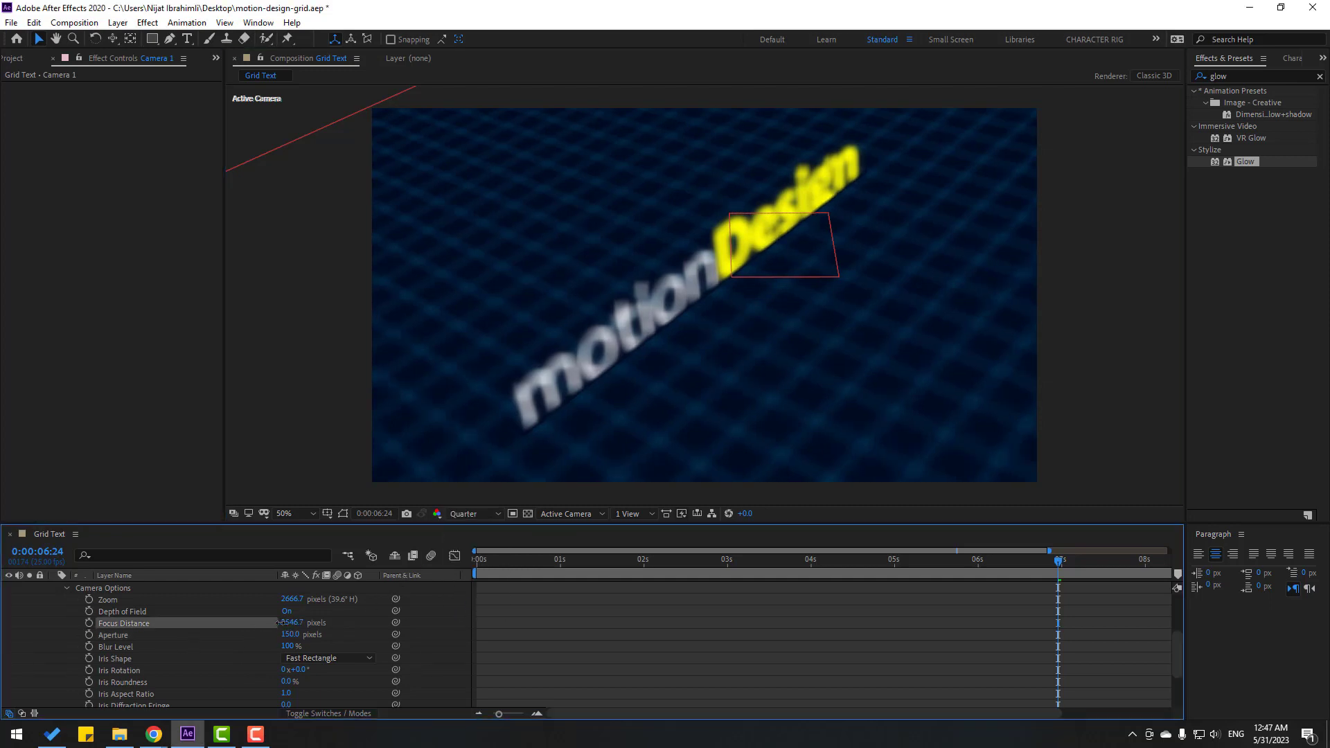
pyautogui.moveTo(254, 624); pyautogui.dragTo(172, 633)
# Add keyframes for Camera 1's Focus Distance, Aperture and Blur Level at 0 seconds
pyautogui.moveTo(1056, 565); pyautogui.dragTo(392, 594)
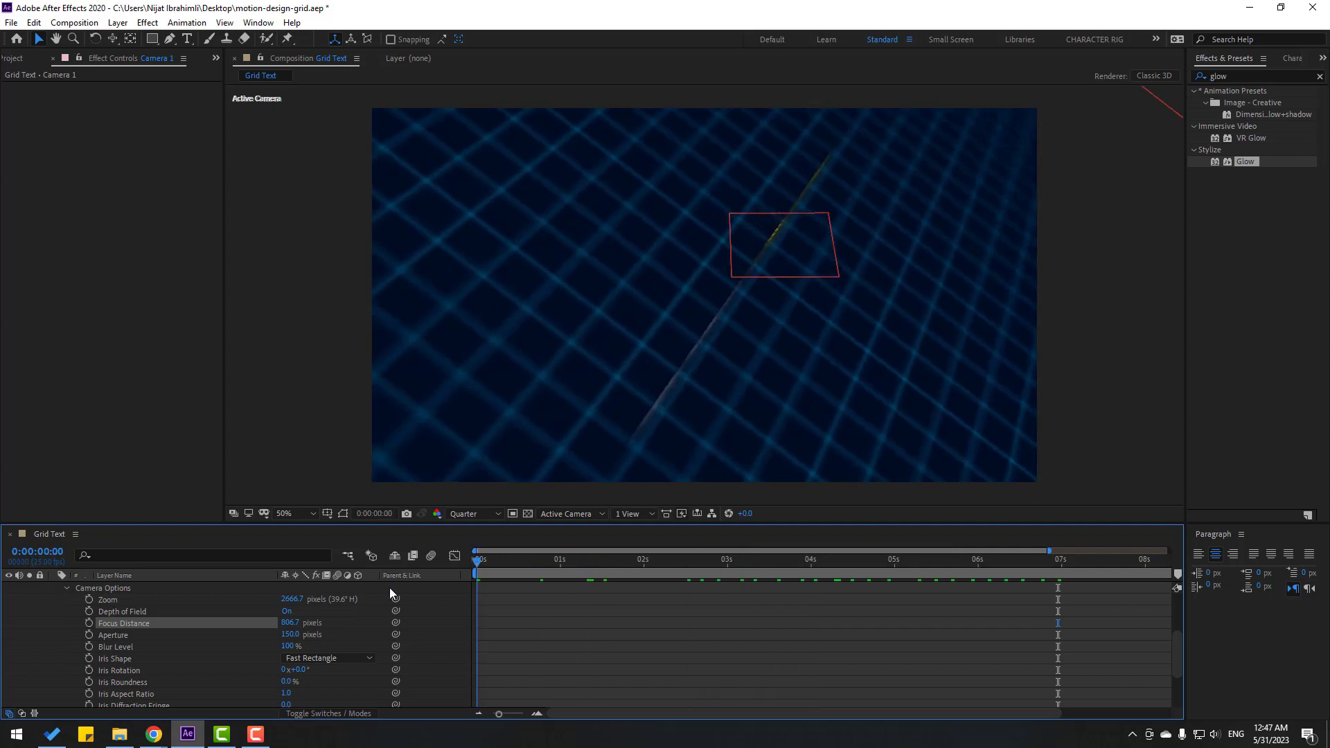
pyautogui.click(89, 623)
pyautogui.click(88, 635)
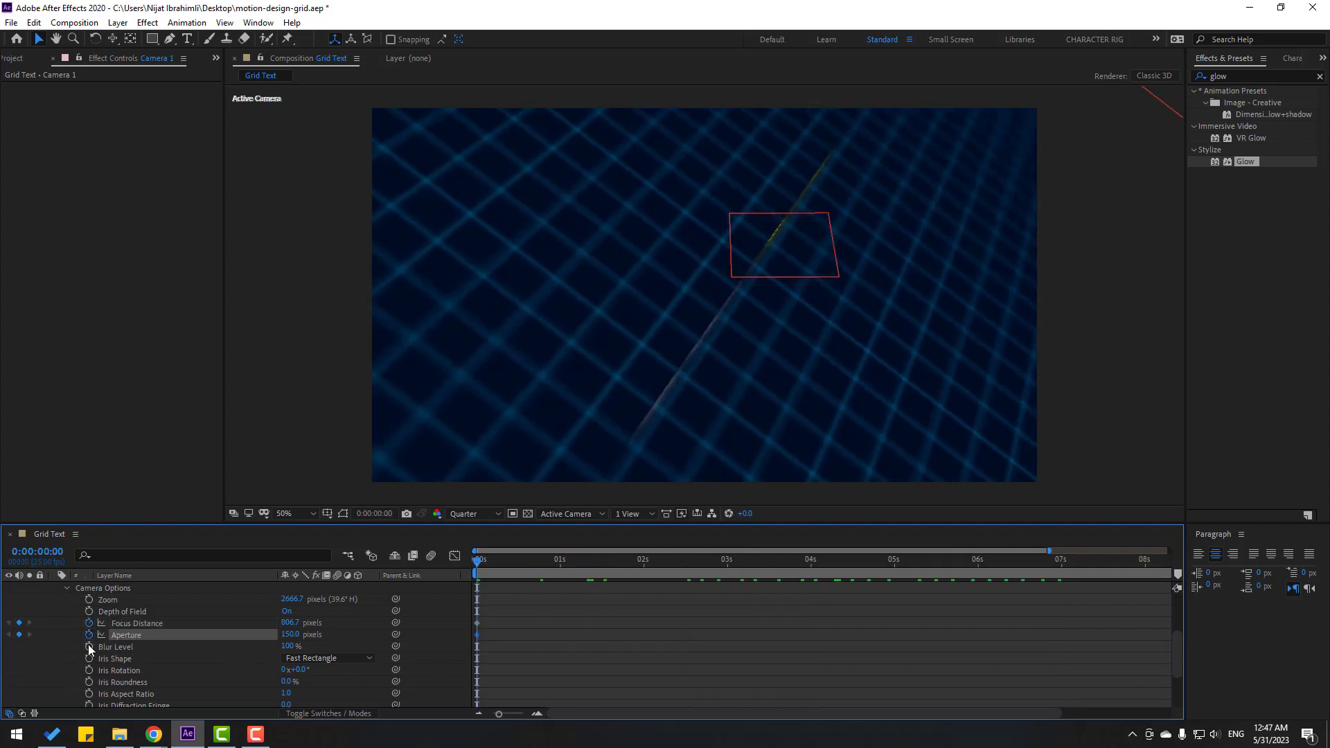
pyautogui.click(89, 647)
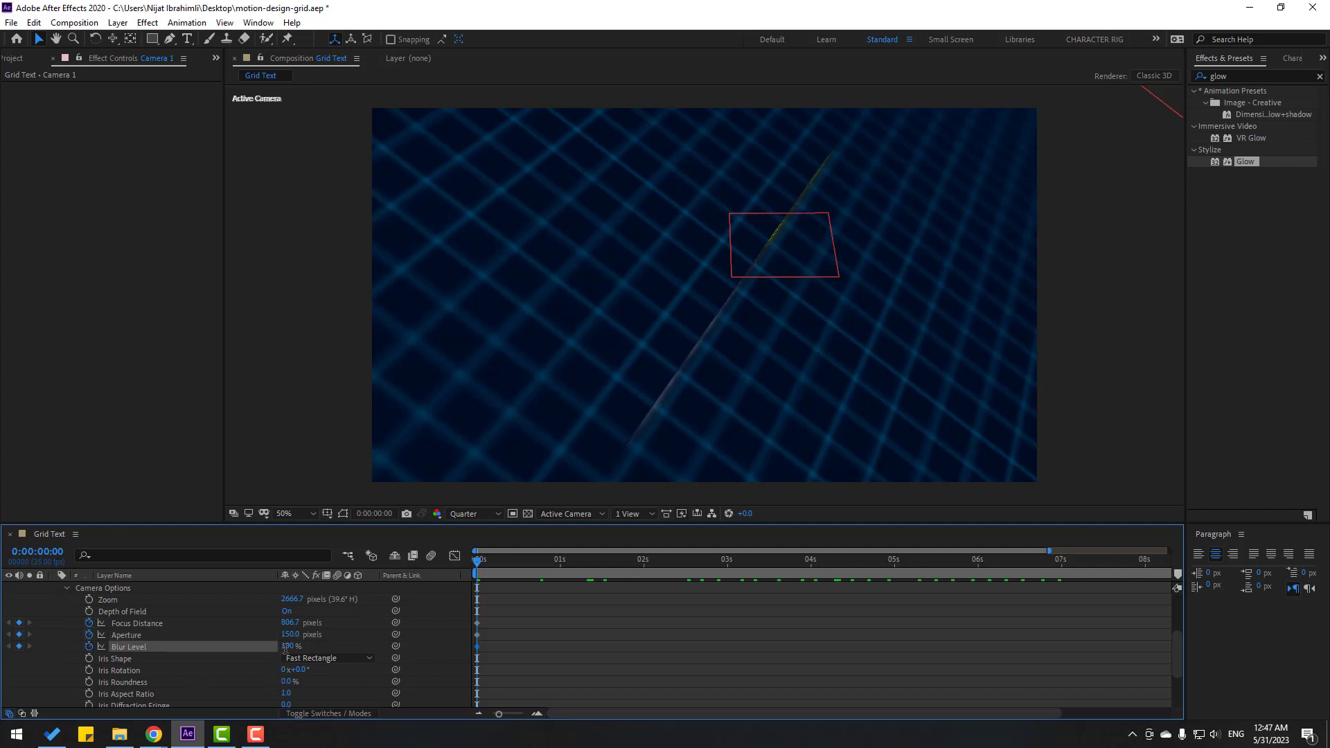
# Set the 0-second keyframes of the camera's Blur Level to 150% and Aperture to 200 pixels
pyautogui.click(285, 646)
pyautogui.write('150')
pyautogui.press('Return')
pyautogui.click(290, 634)
pyautogui.write('200')
pyautogui.press('Return')
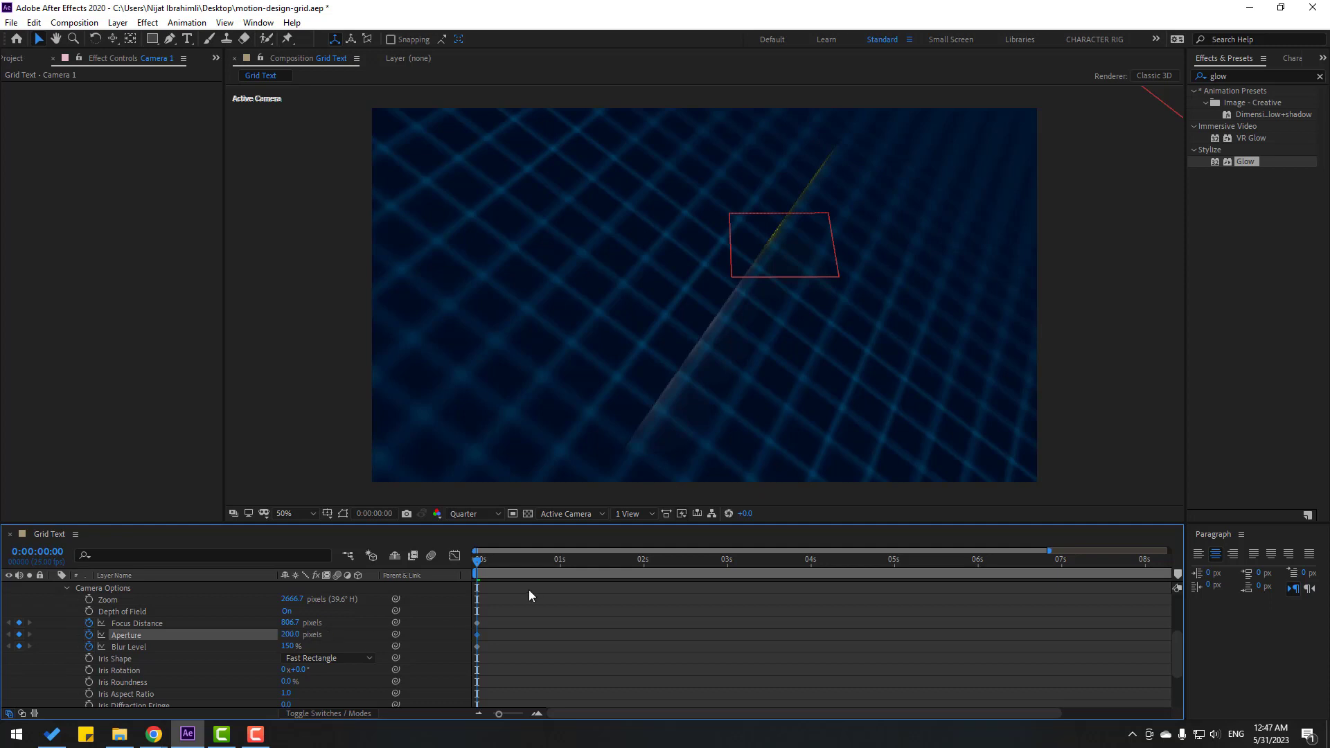
# Keyframe Camera 1's Focus Distance at 913.7 pixels at 7 seconds
pyautogui.moveTo(478, 560); pyautogui.dragTo(961, 556)
pyautogui.scroll(-1, 956, 561)
pyautogui.moveTo(880, 565); pyautogui.dragTo(961, 561)
pyautogui.scroll(5, 950, 609)
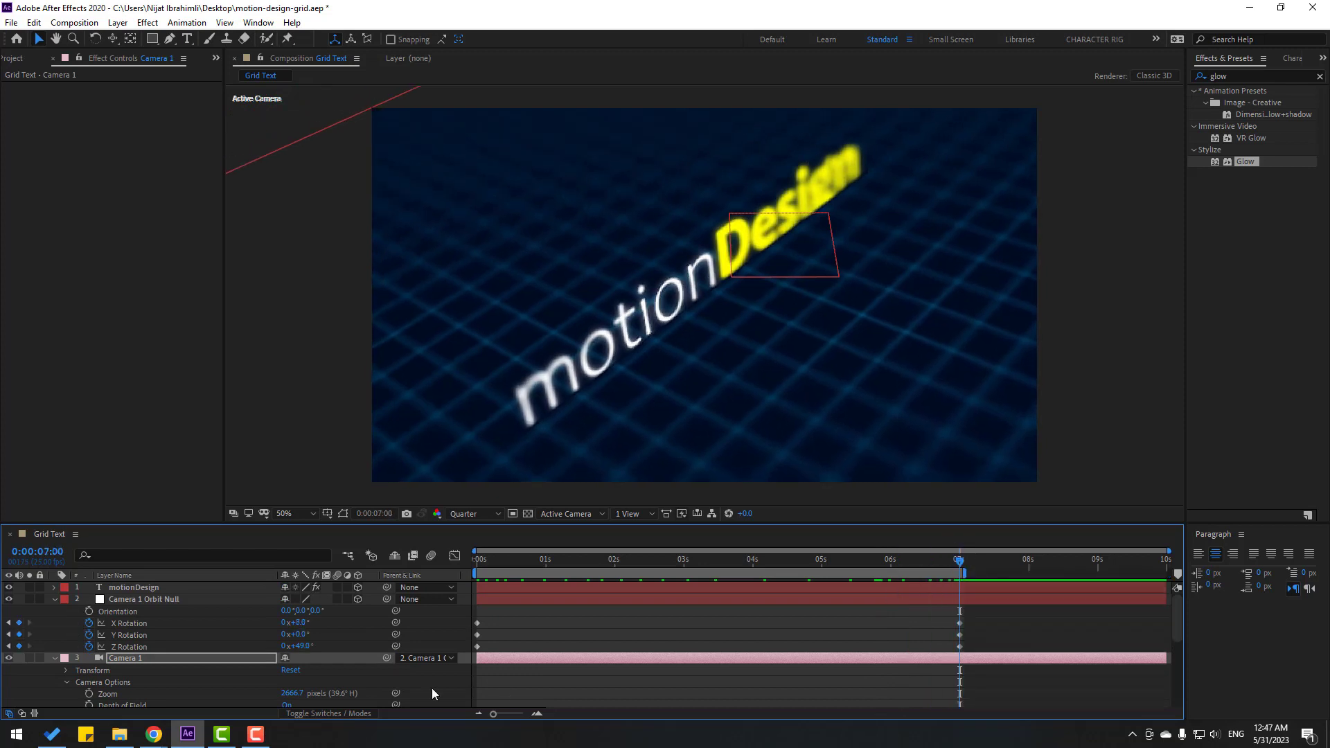
pyautogui.scroll(-3, 344, 639)
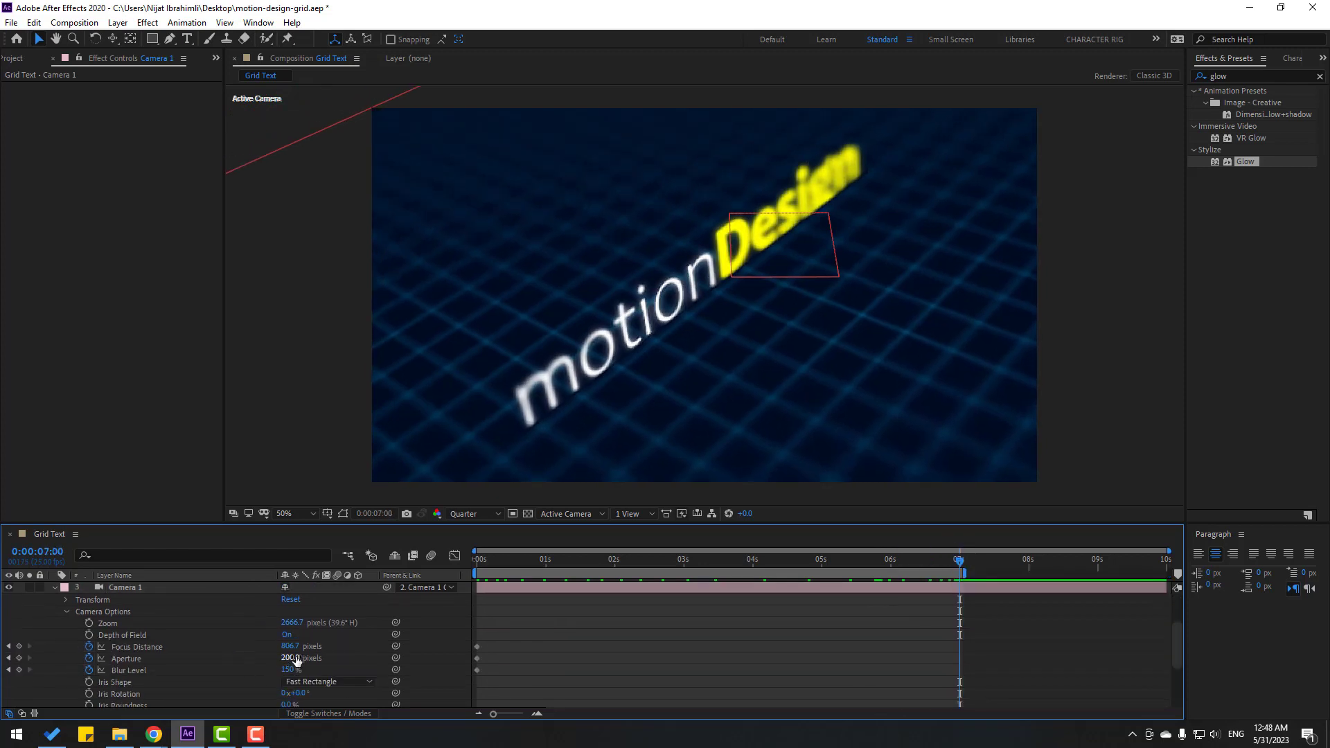
pyautogui.moveTo(290, 653); pyautogui.dragTo(343, 622)
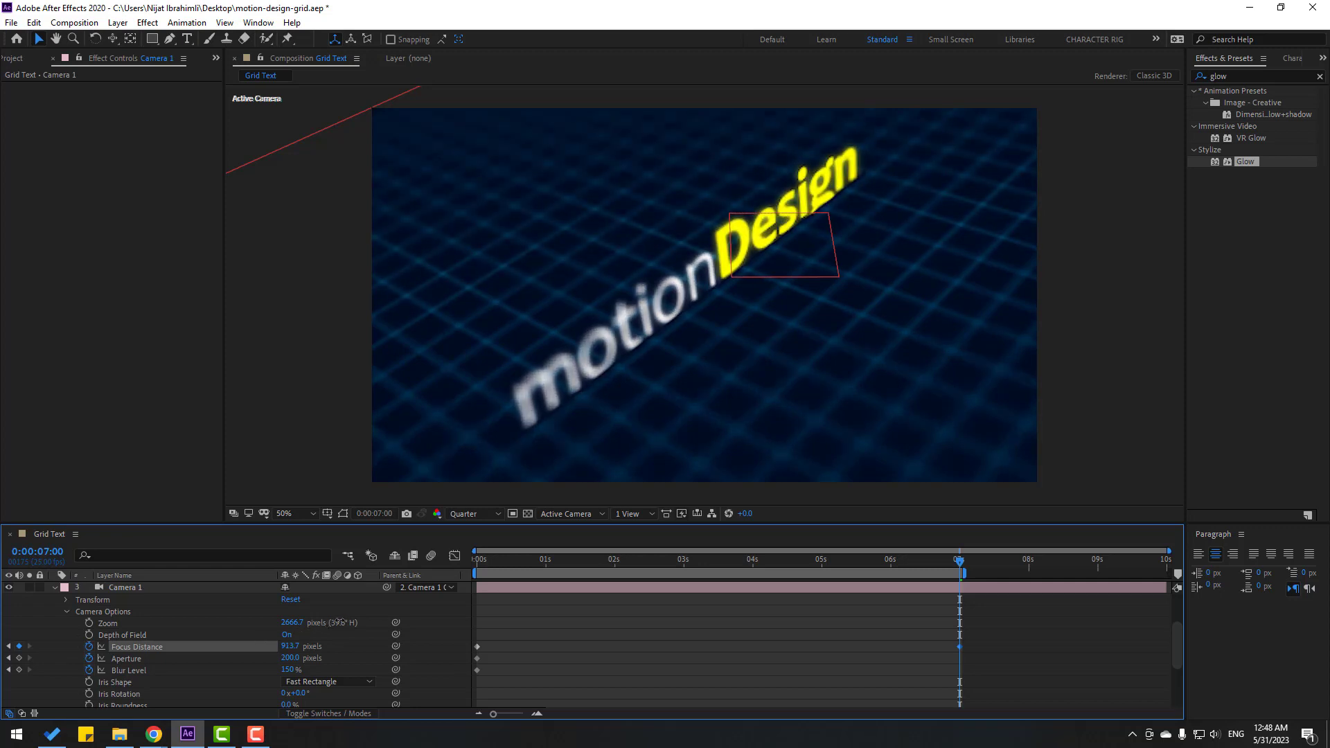
# Check the depth-of-field blur at Full resolution around 6 to 7 seconds, then return to 7 seconds at Quarter resolution
pyautogui.moveTo(959, 561); pyautogui.dragTo(888, 562)
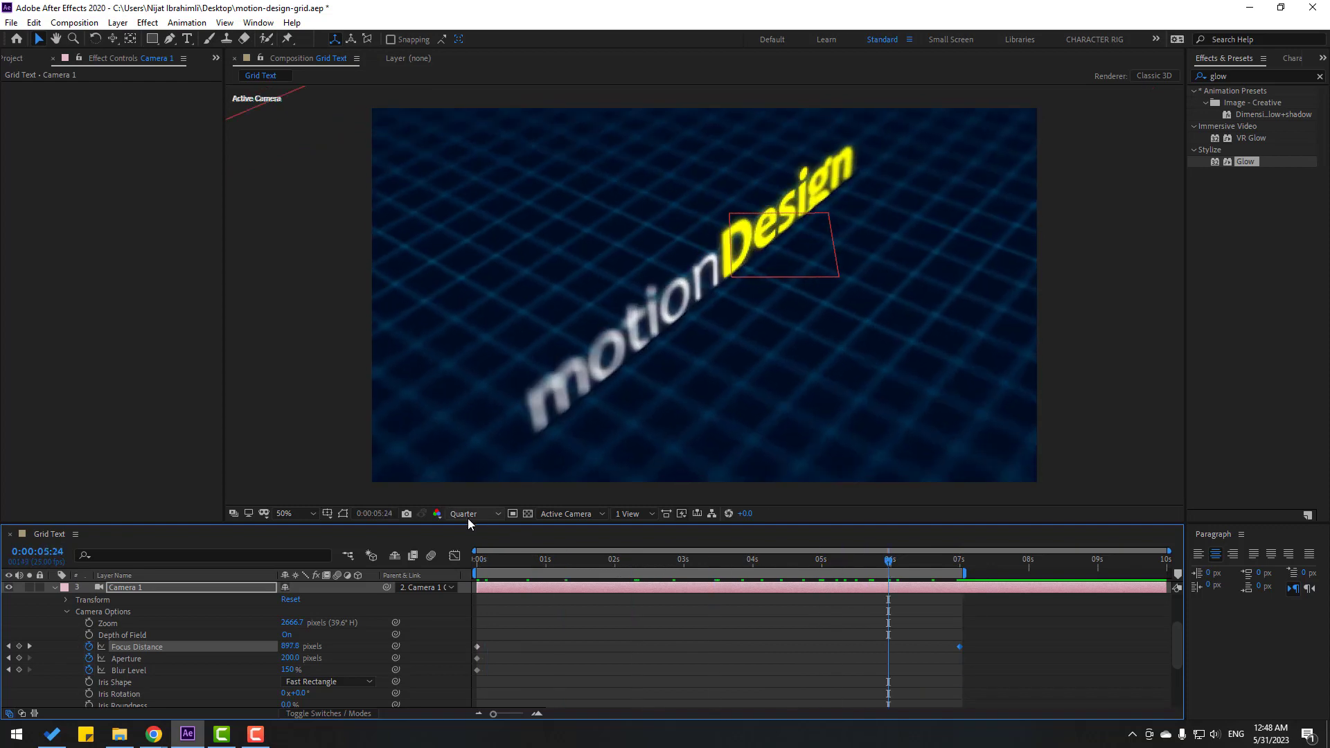
pyautogui.click(469, 516)
pyautogui.click(466, 550)
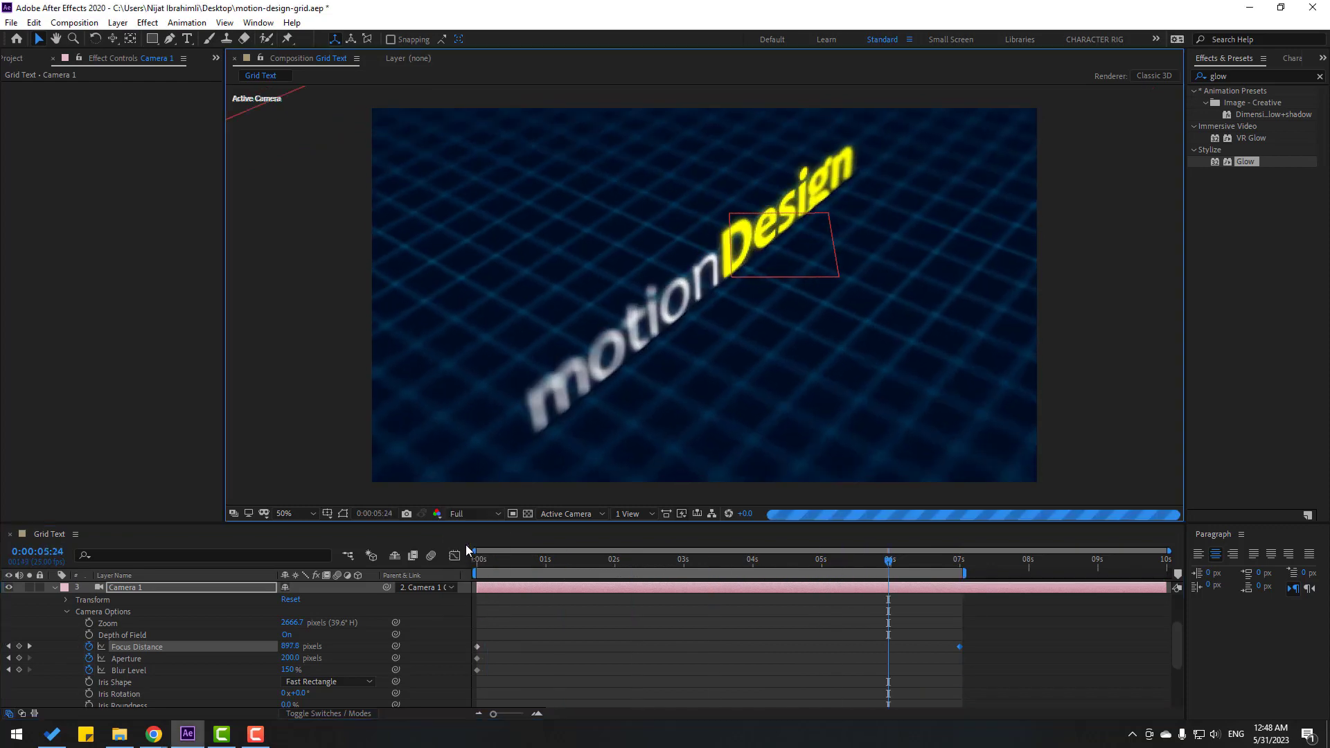
pyautogui.click(923, 564)
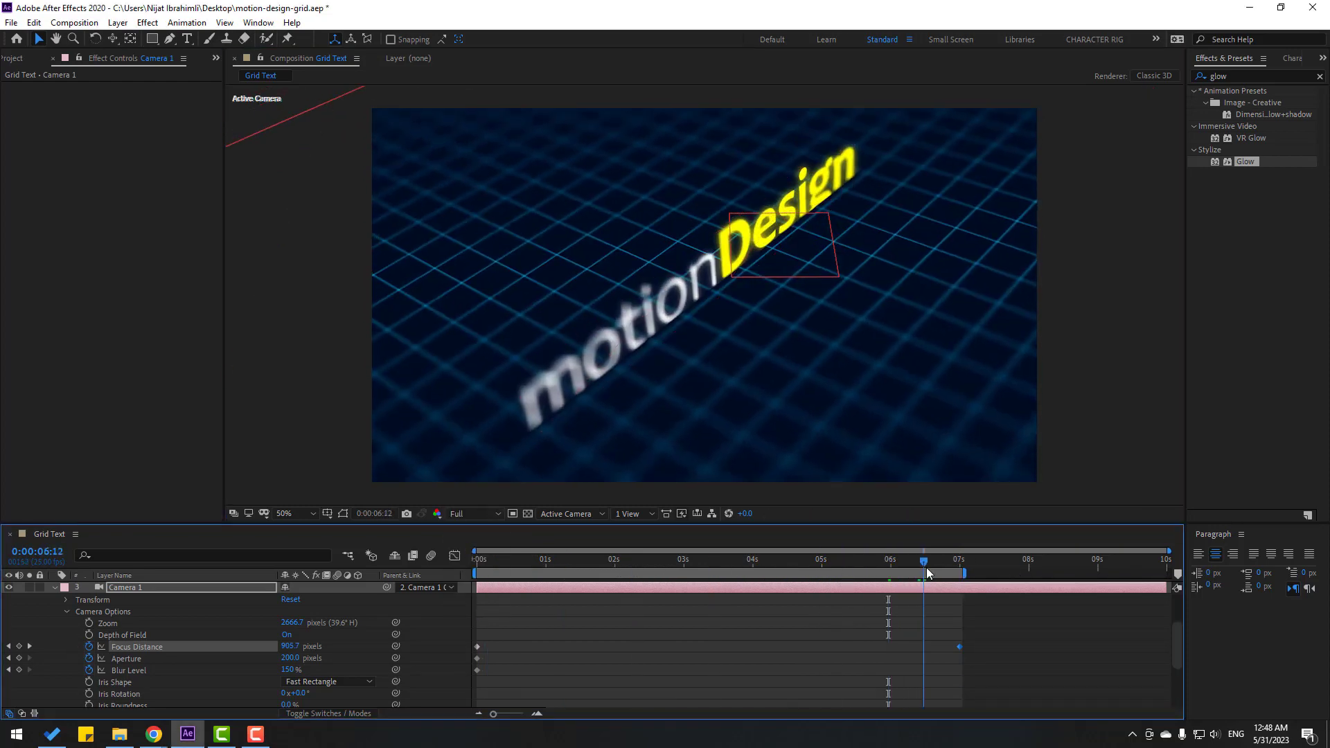
pyautogui.moveTo(816, 577); pyautogui.dragTo(962, 586)
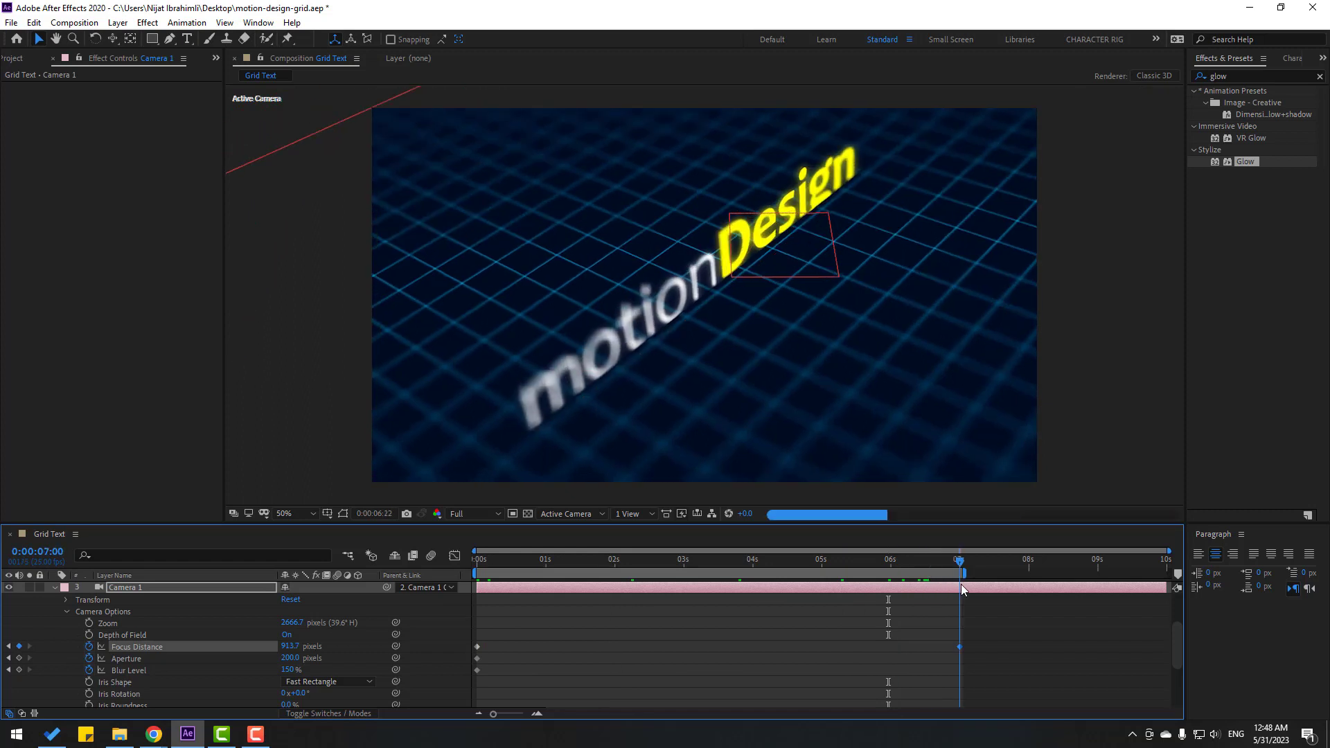
pyautogui.click(471, 513)
pyautogui.click(485, 597)
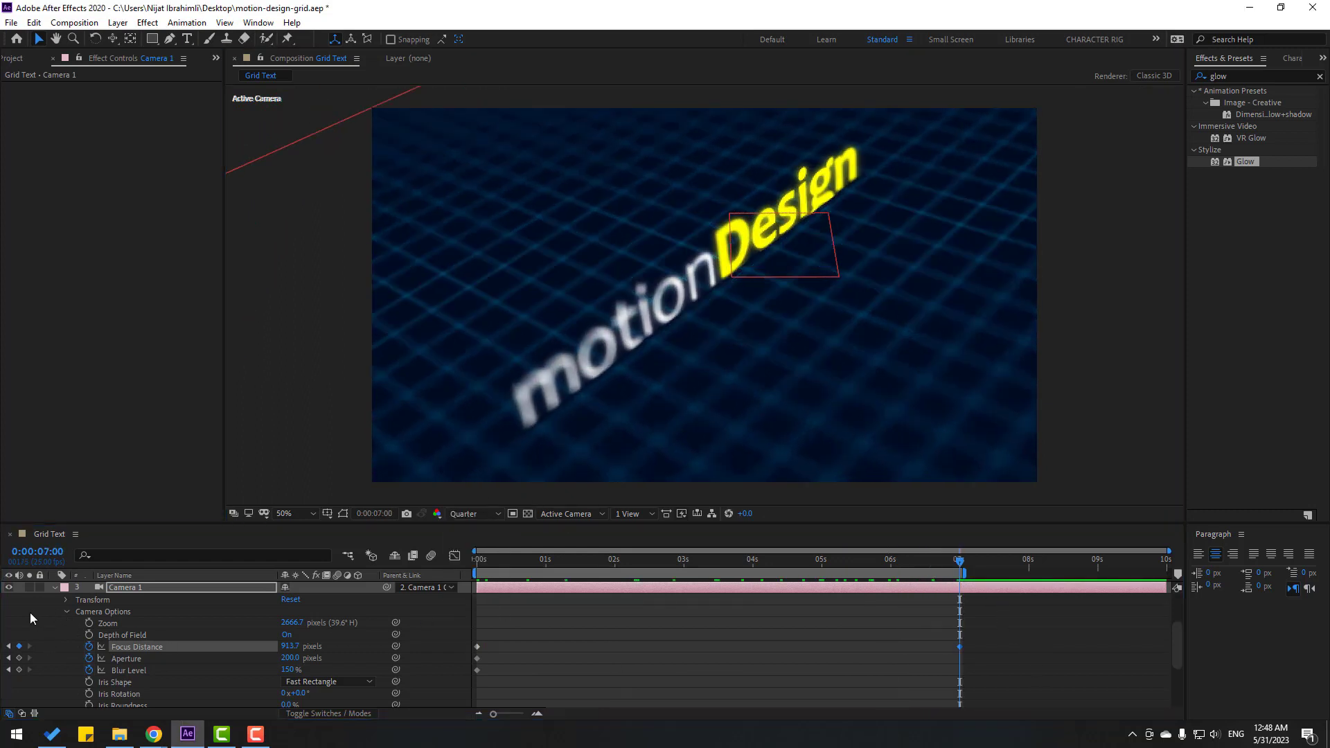
# Create a black 1920 × 1080 px solid layer named Shadow
pyautogui.click(30, 618)
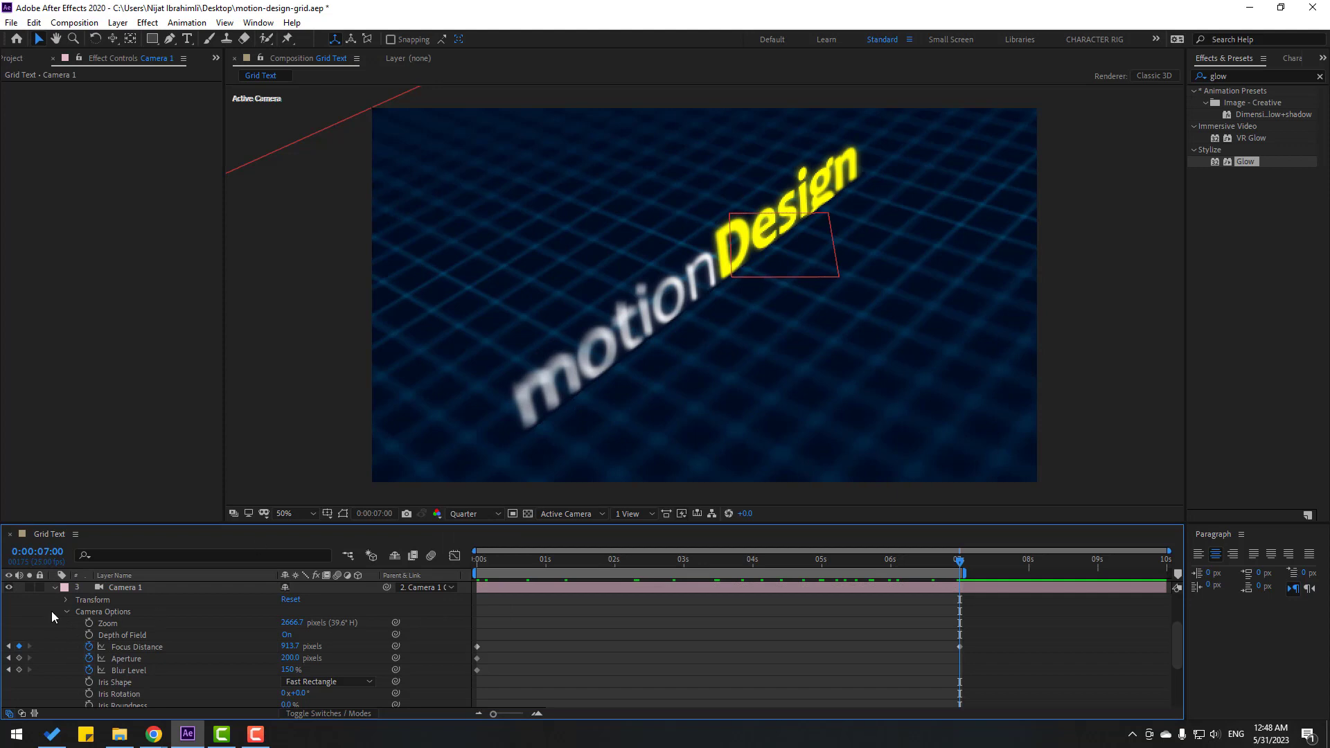
pyautogui.rightClick(31, 619)
pyautogui.moveTo(108, 477)
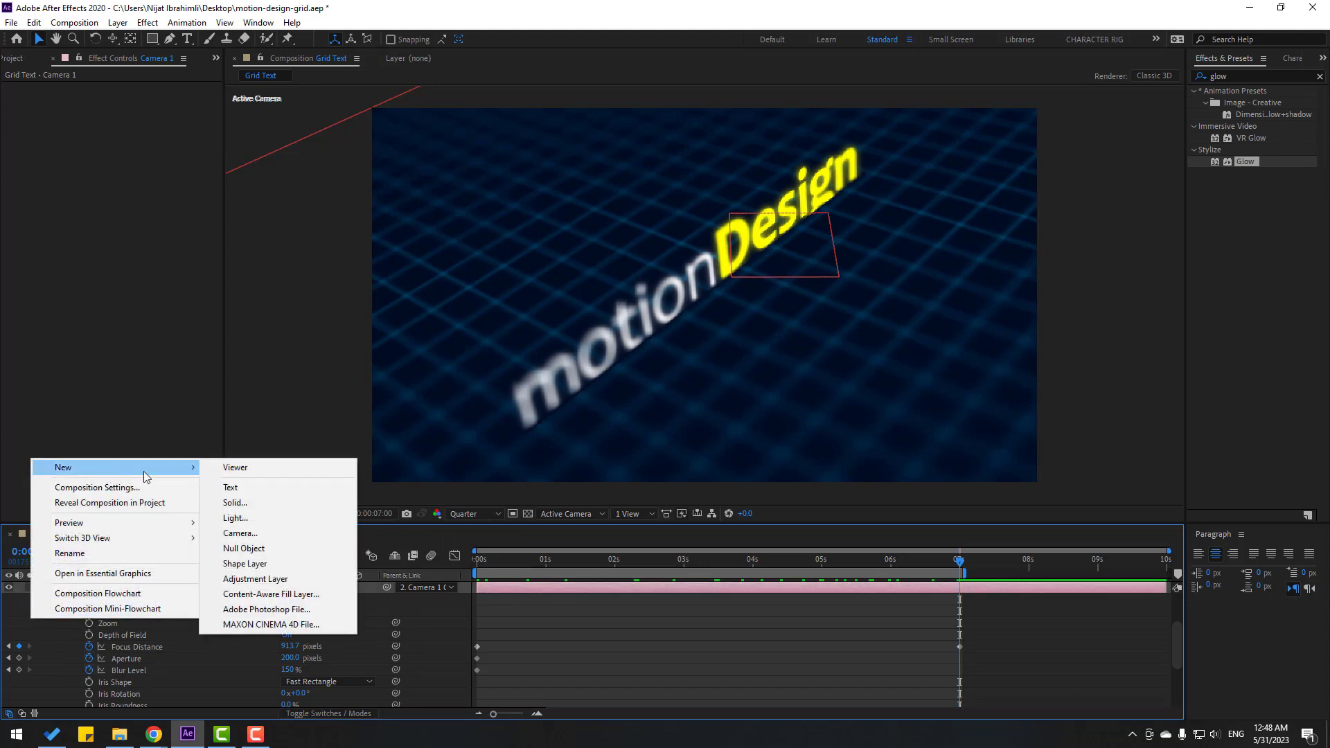
pyautogui.click(244, 503)
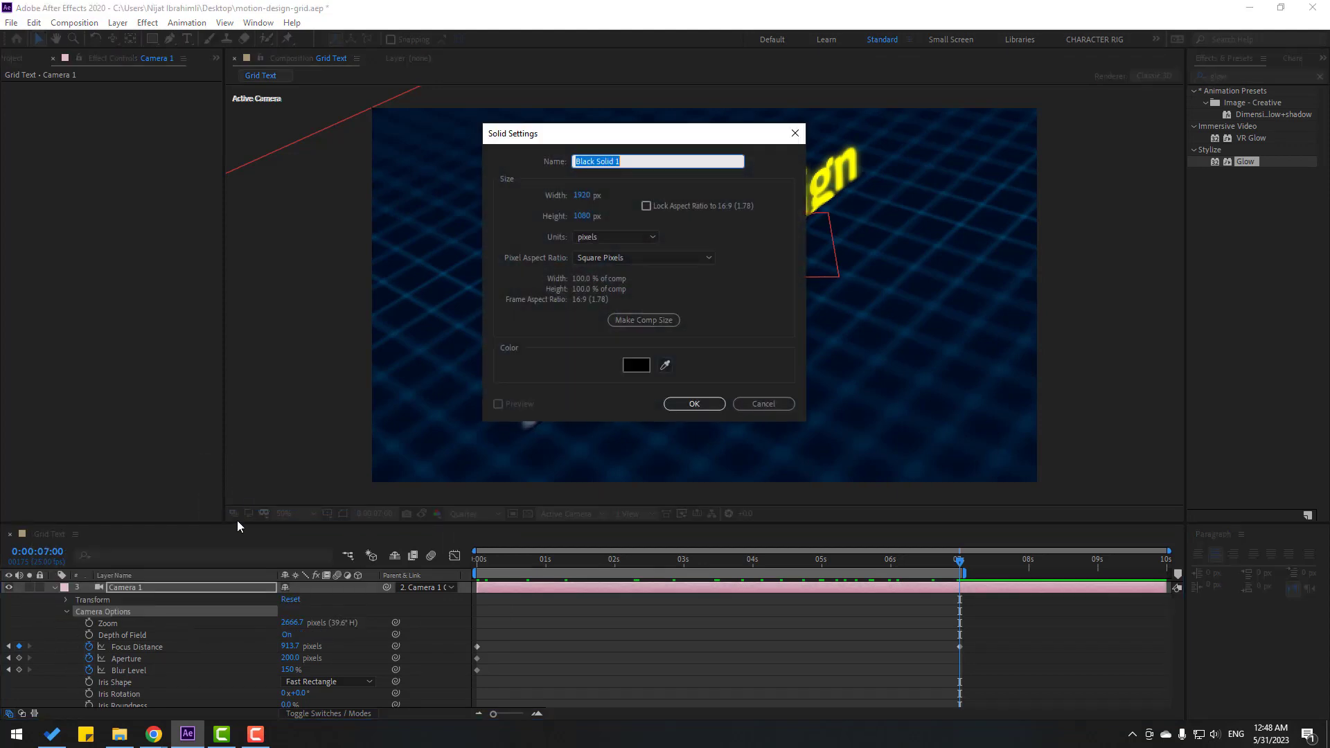
pyautogui.write('Shadow')
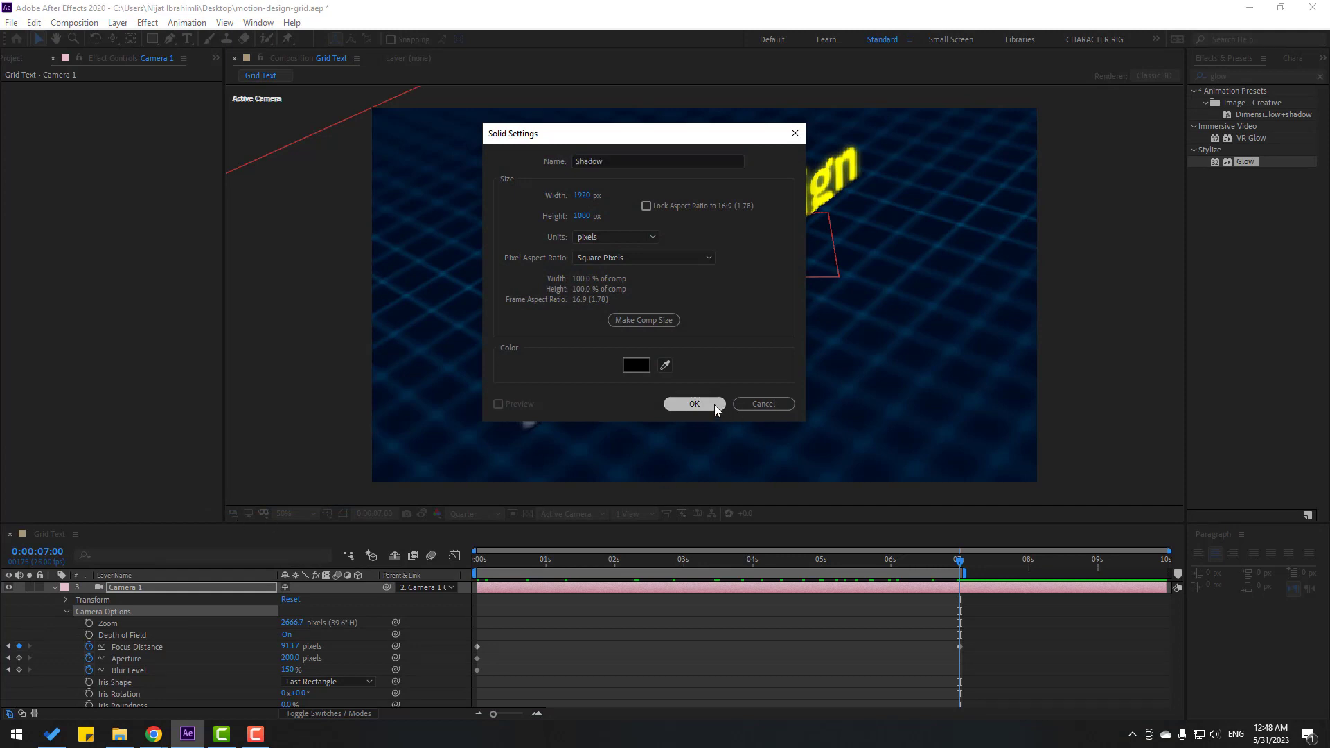
pyautogui.click(714, 404)
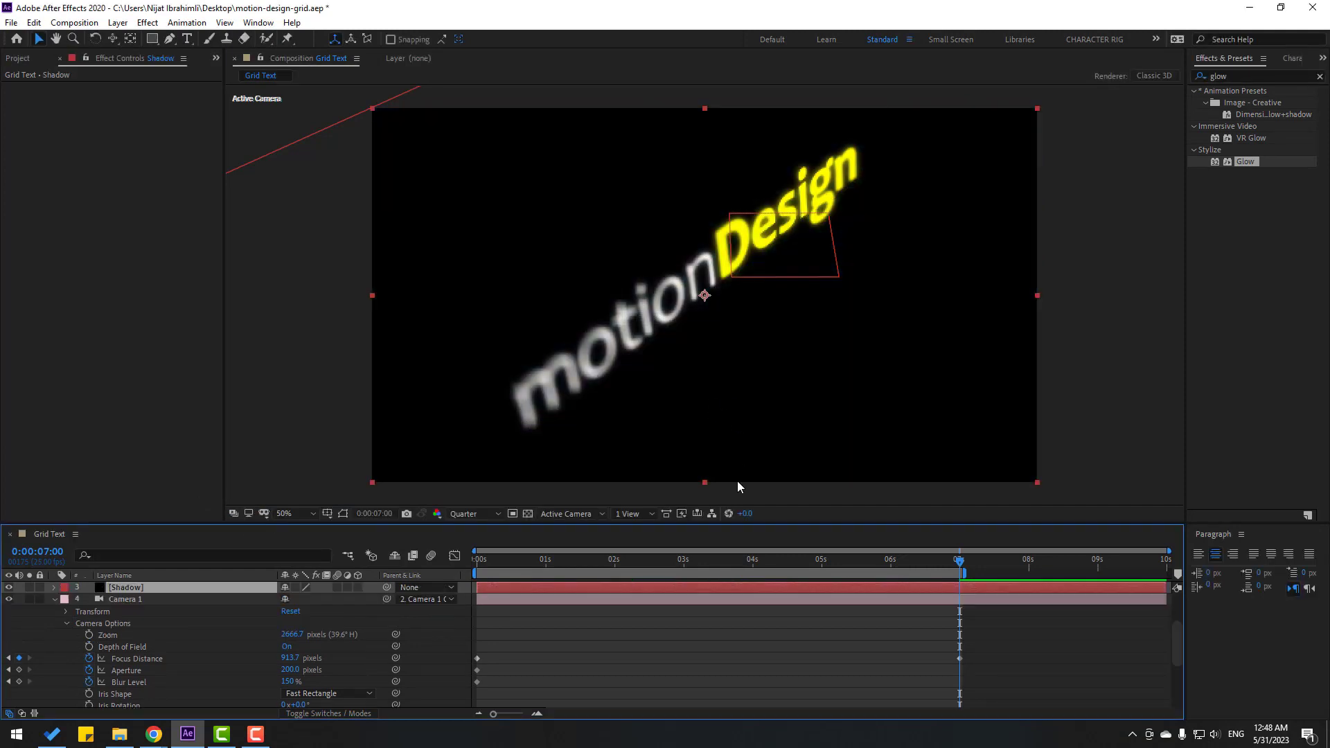
# Collapse the camera and orbit null properties and move the Shadow layer directly below the motionDesign layer
pyautogui.click(56, 601)
pyautogui.click(54, 596)
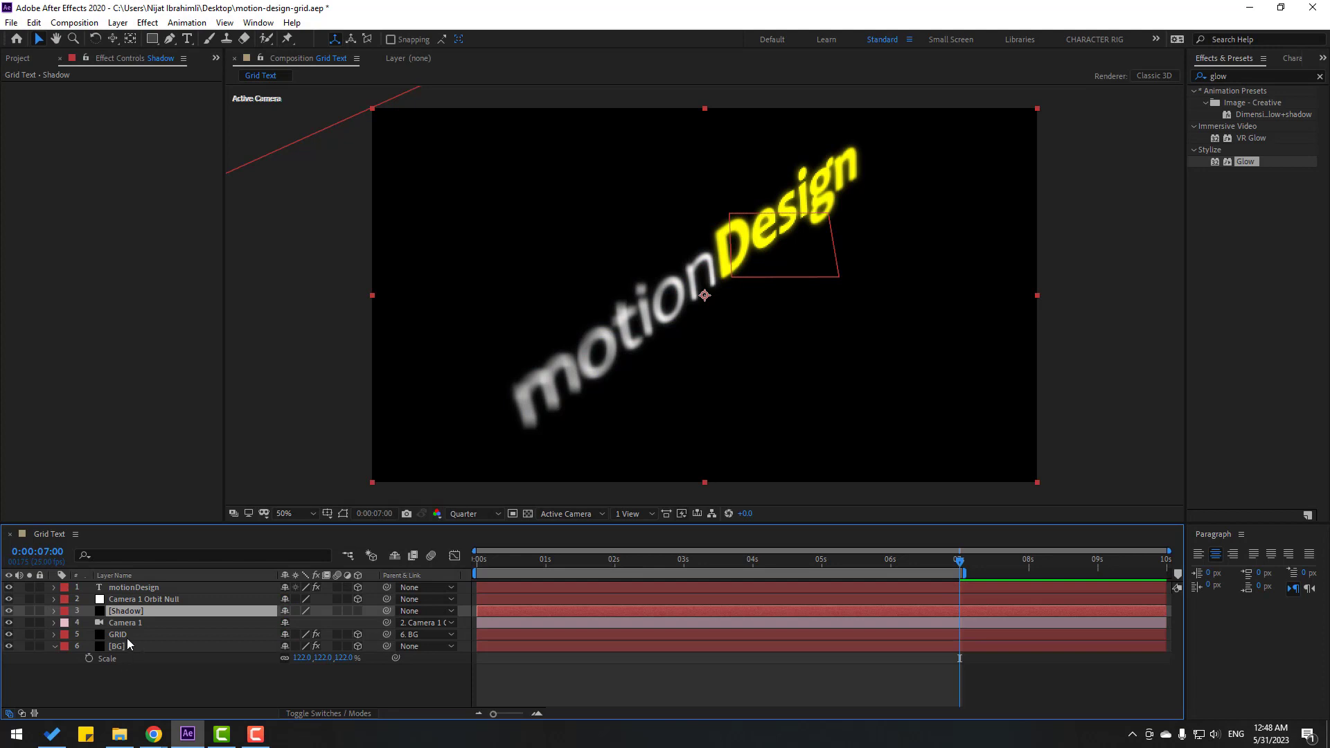
pyautogui.moveTo(115, 610); pyautogui.dragTo(149, 592)
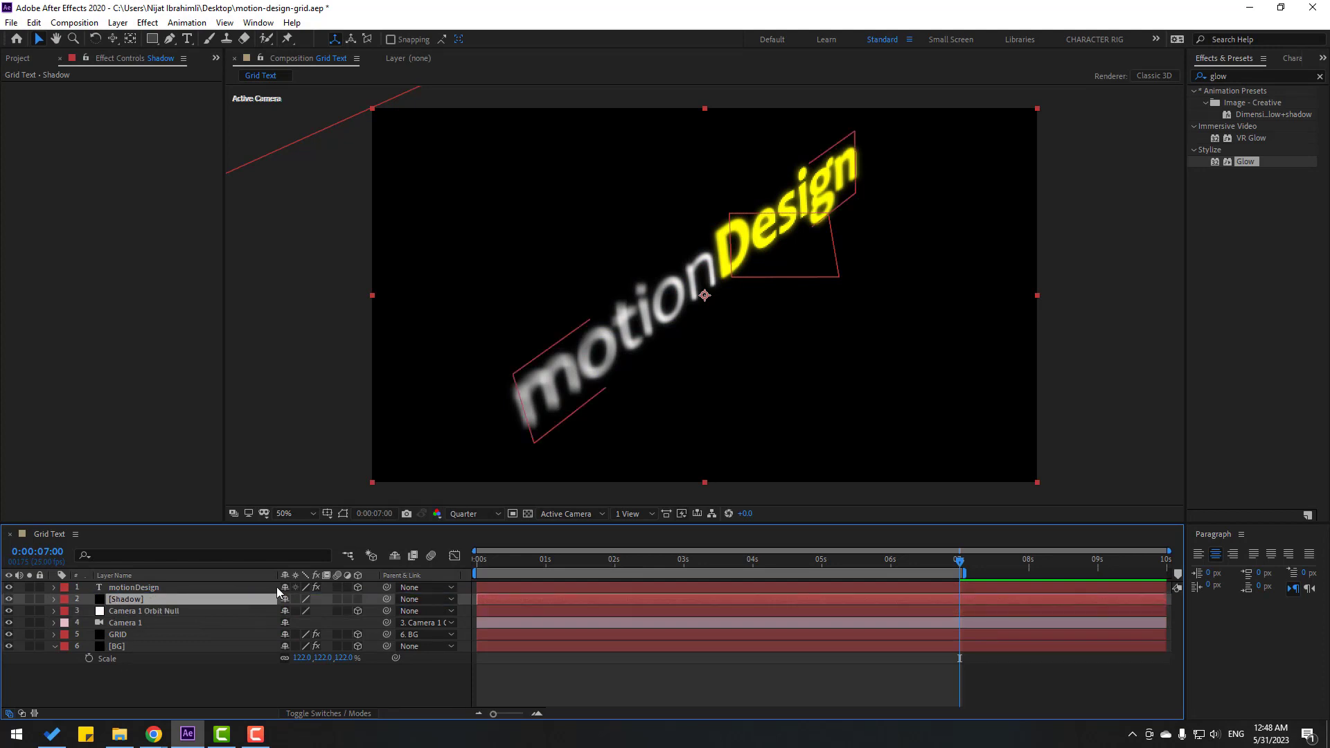
# Make the Shadow layer 3D and nudge it slightly along its Z axis at 0:00:07:02
pyautogui.click(358, 599)
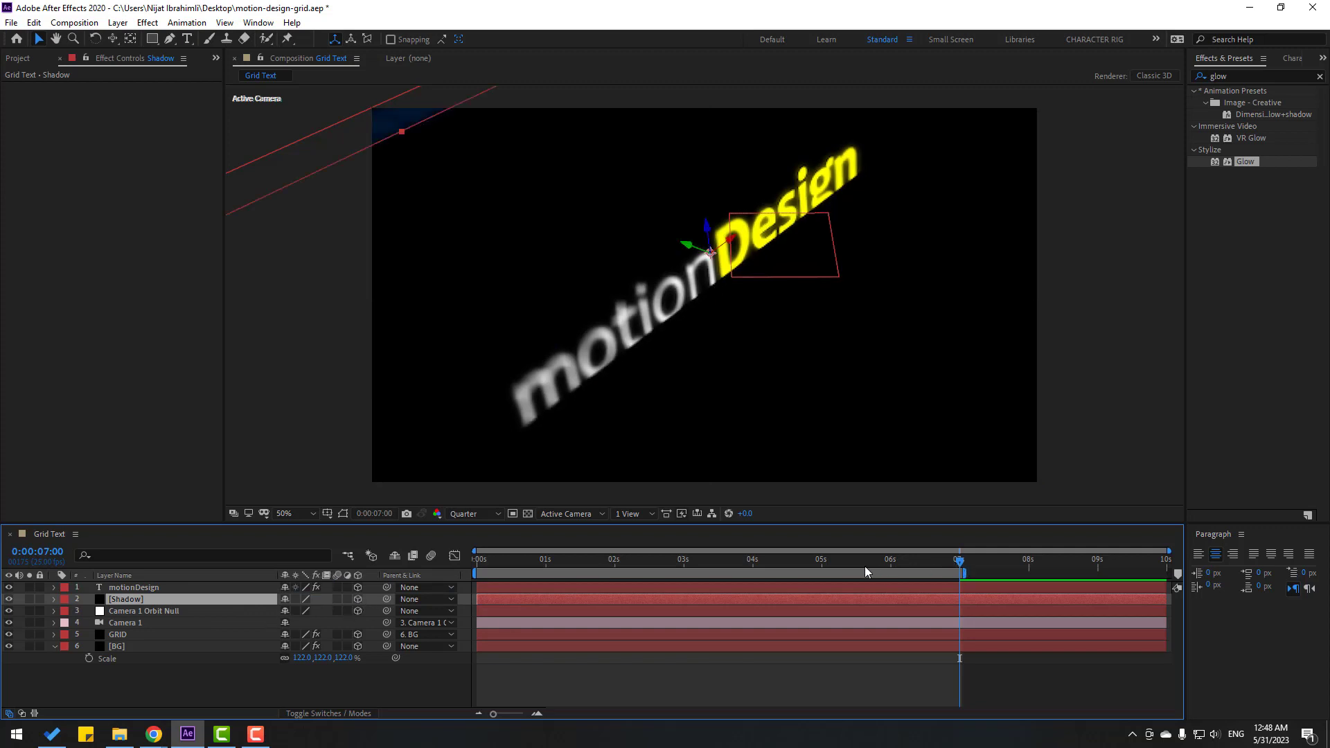
pyautogui.moveTo(866, 571); pyautogui.dragTo(964, 550)
pyautogui.moveTo(707, 230); pyautogui.dragTo(708, 226)
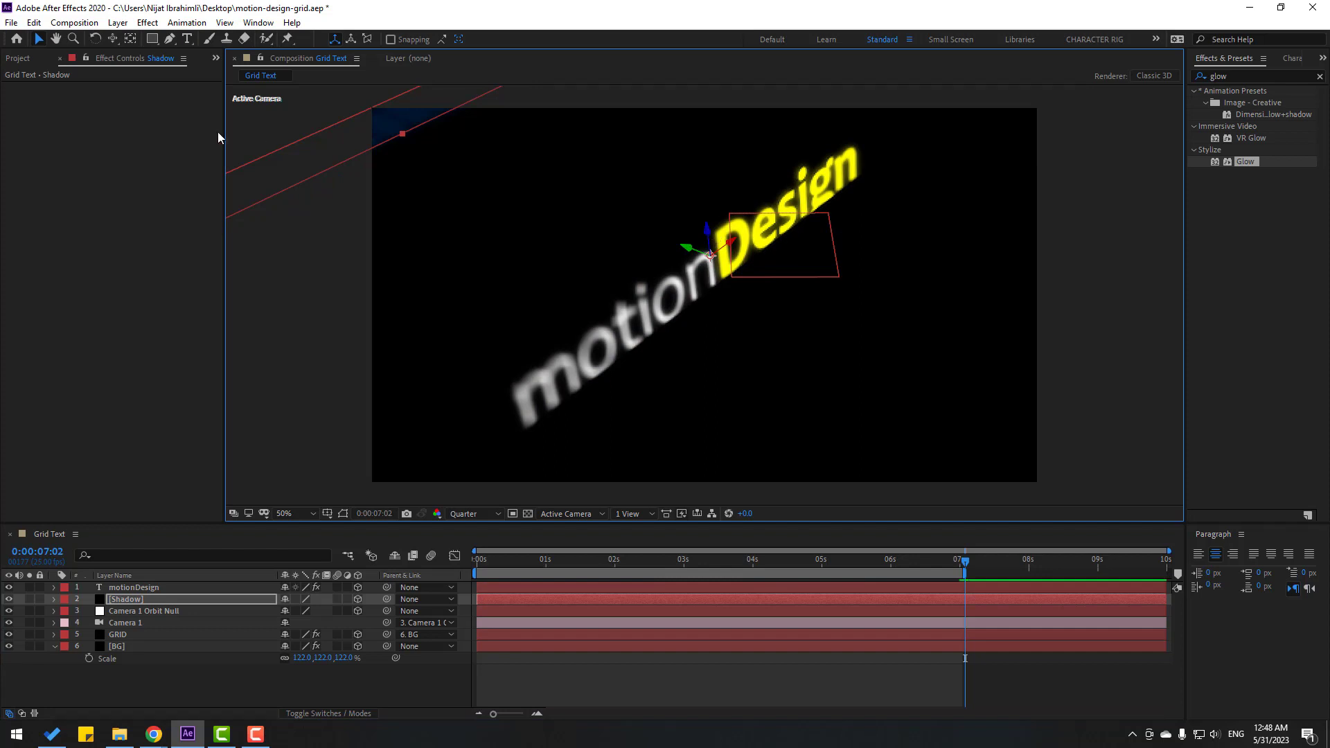
# Draw a closed, narrow elongated mask with rounded ends on the Shadow layer along the base of the title, using the Pen tool
pyautogui.click(171, 40)
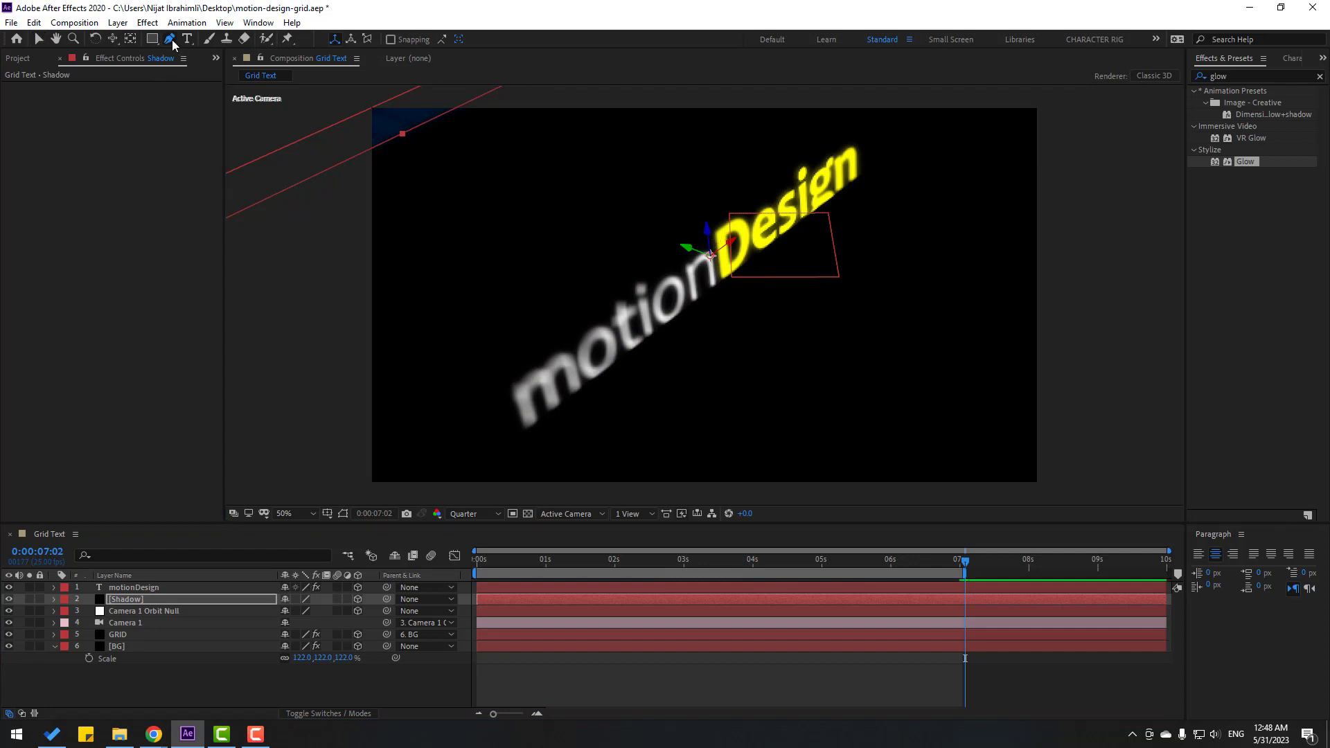
pyautogui.click(857, 168)
pyautogui.click(704, 280)
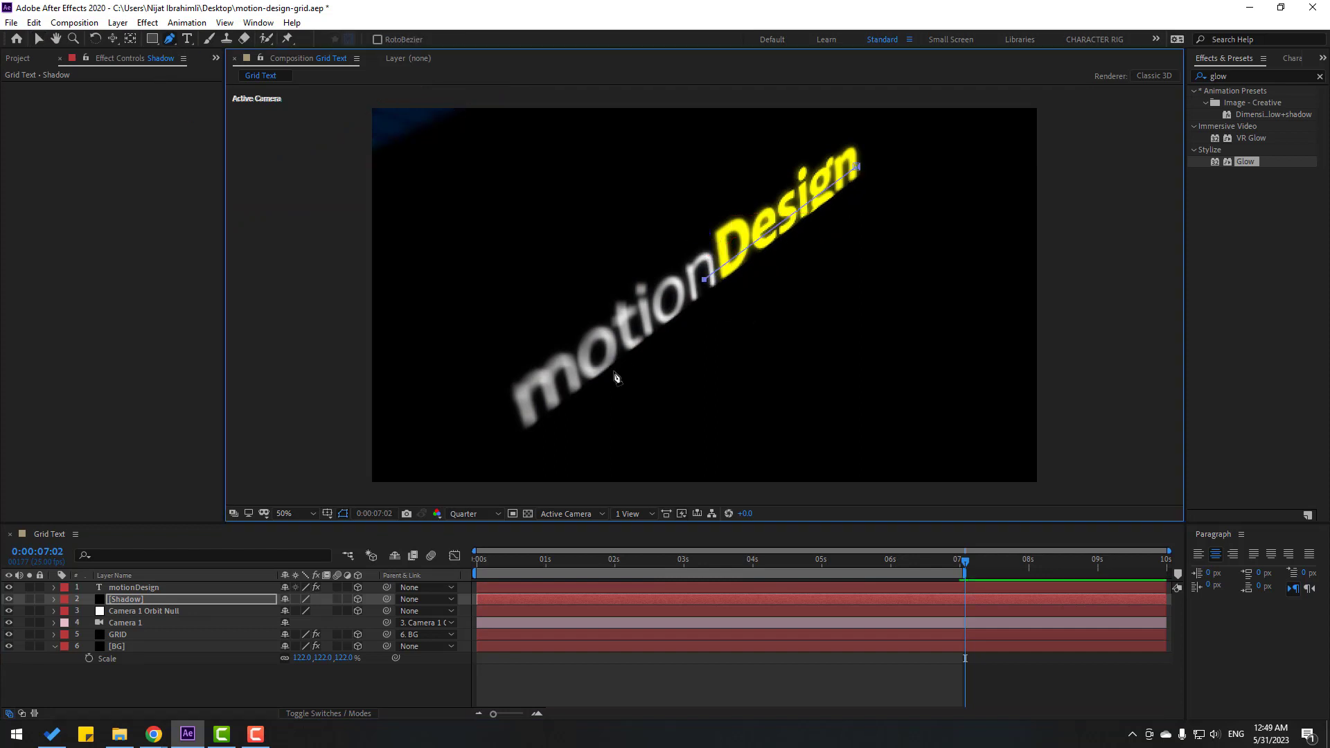
pyautogui.moveTo(546, 400); pyautogui.dragTo(611, 374)
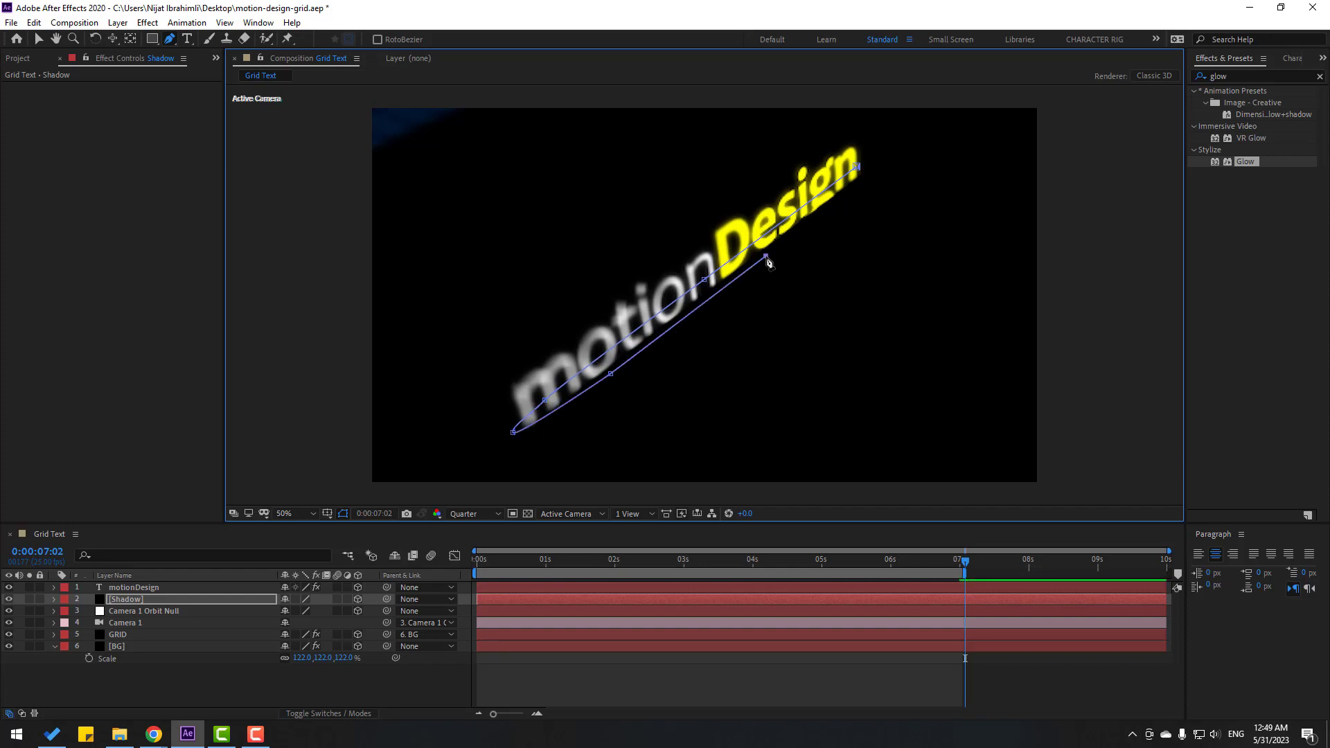
pyautogui.moveTo(858, 168); pyautogui.dragTo(864, 174)
pyautogui.press('v')
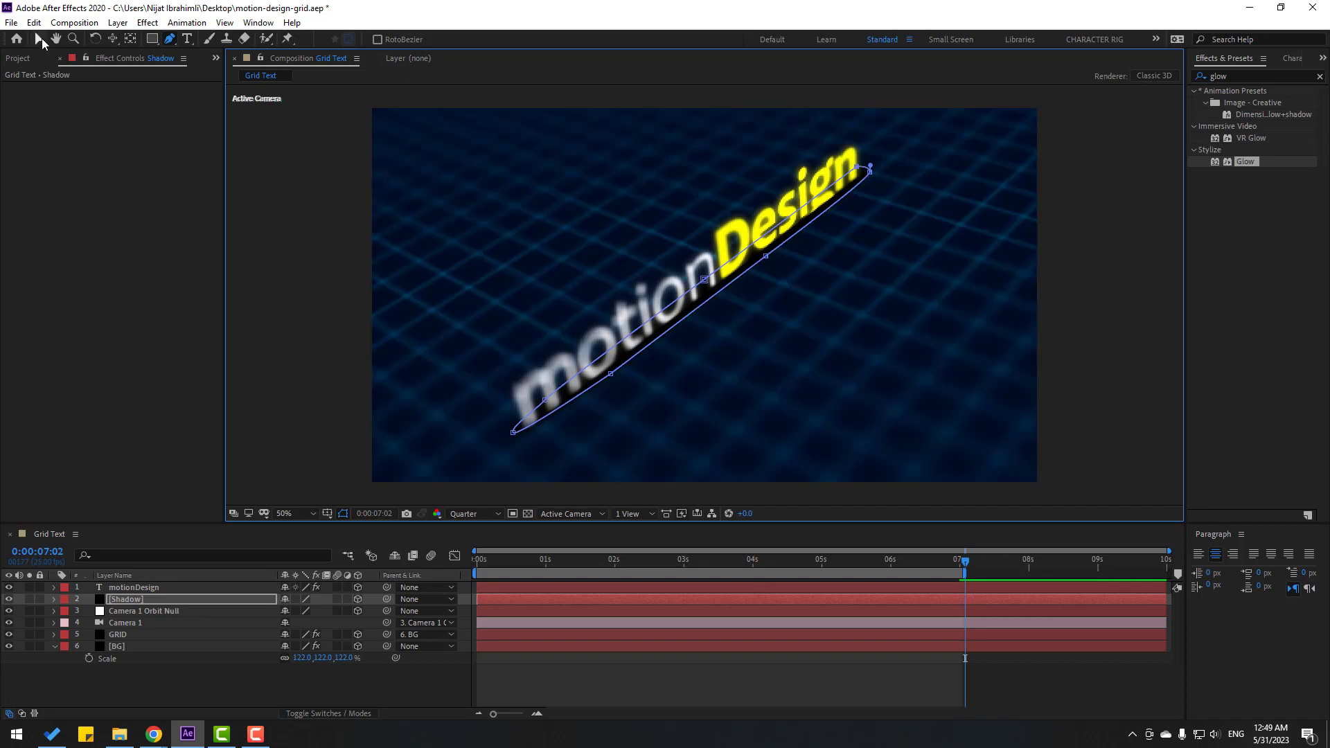
pyautogui.click(362, 693)
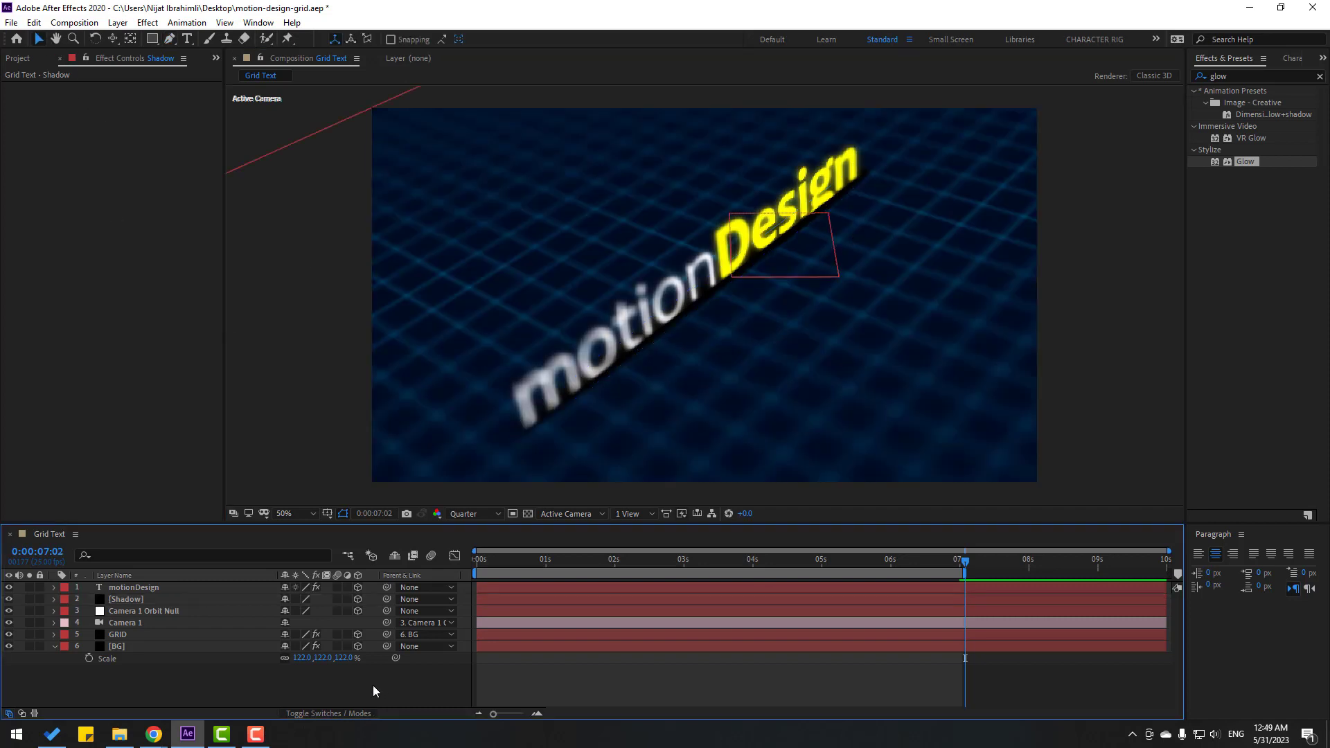
# Set the Mask Feather of the Shadow layer's Mask 1 to 25 pixels
pyautogui.click(127, 597)
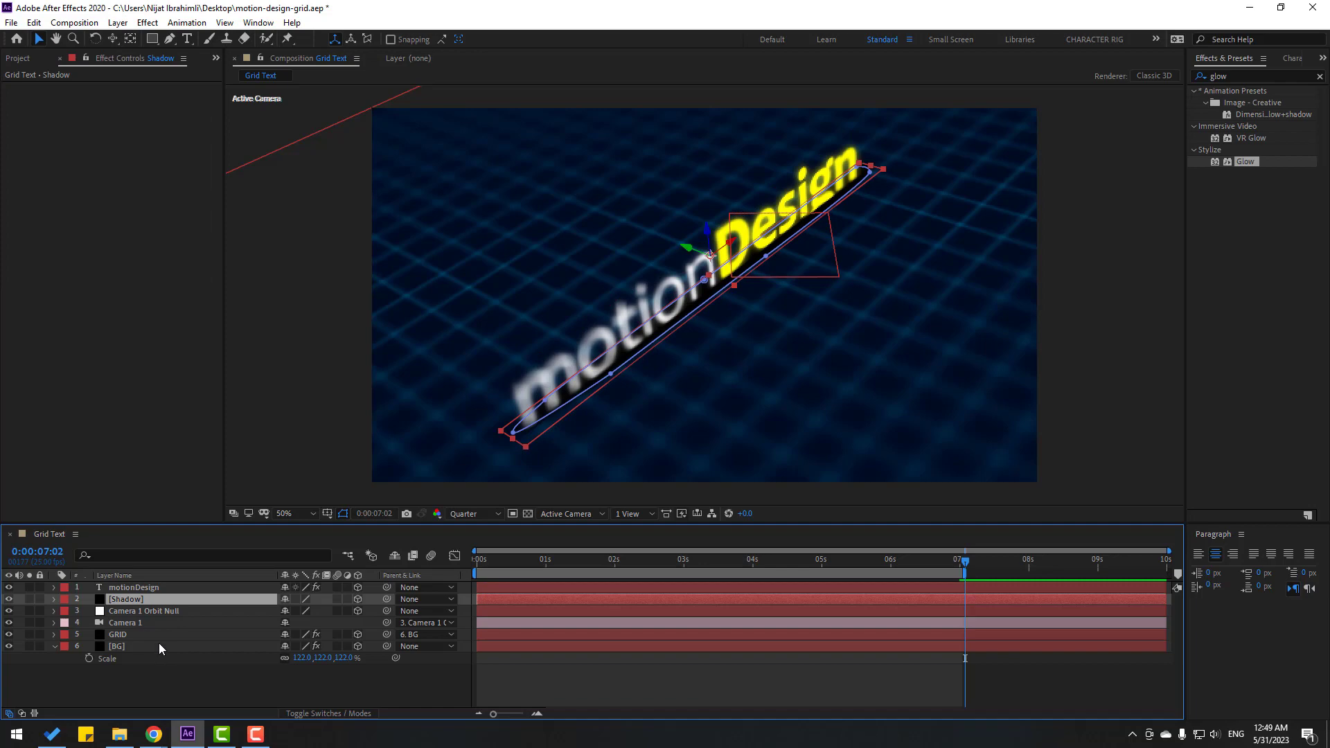
pyautogui.press('m')
pyautogui.press('m')
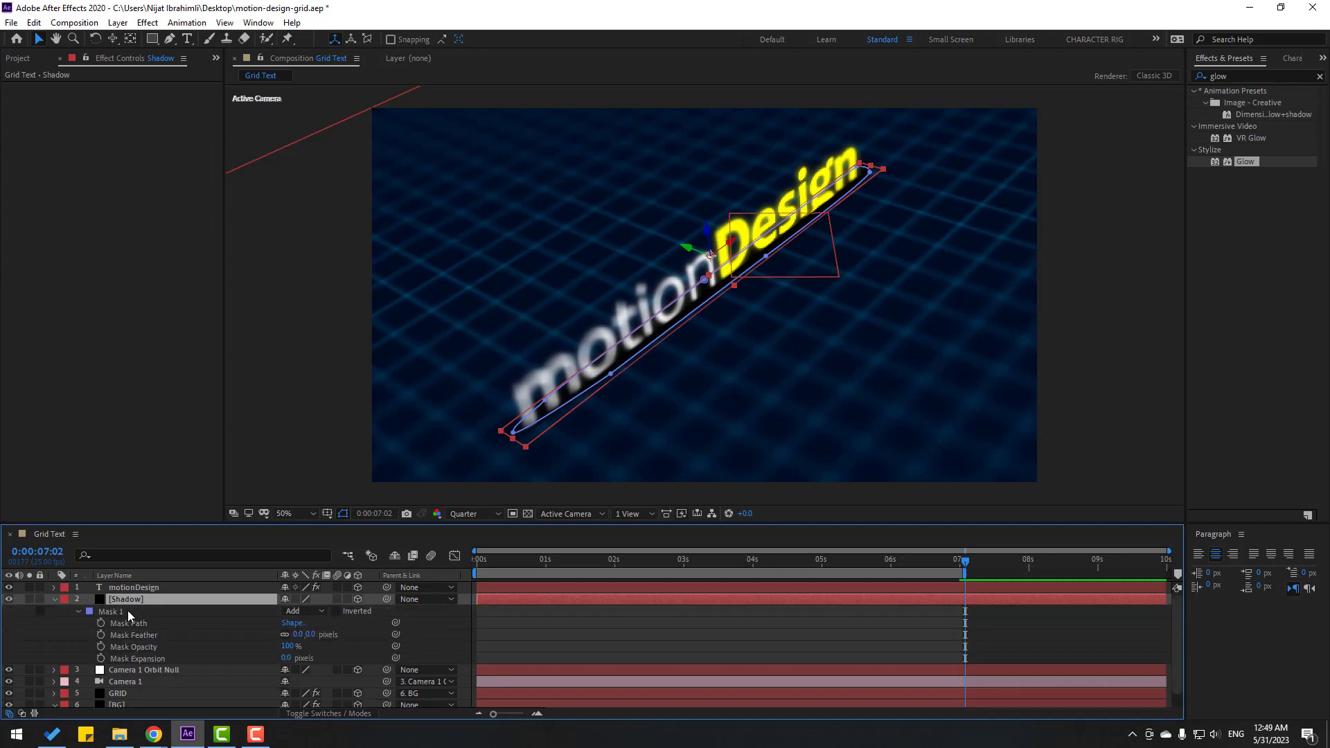
pyautogui.scroll(4, 766, 395)
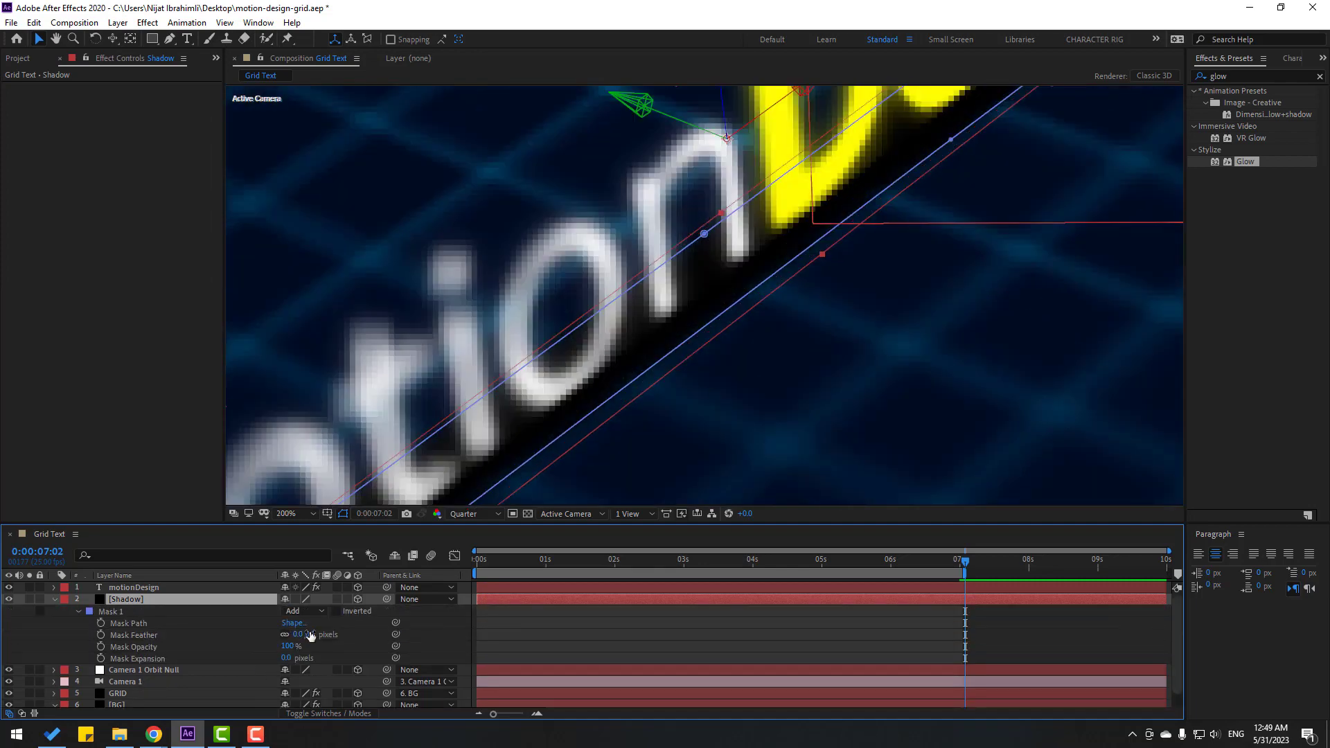
pyautogui.click(298, 634)
pyautogui.write('25')
pyautogui.press('Return')
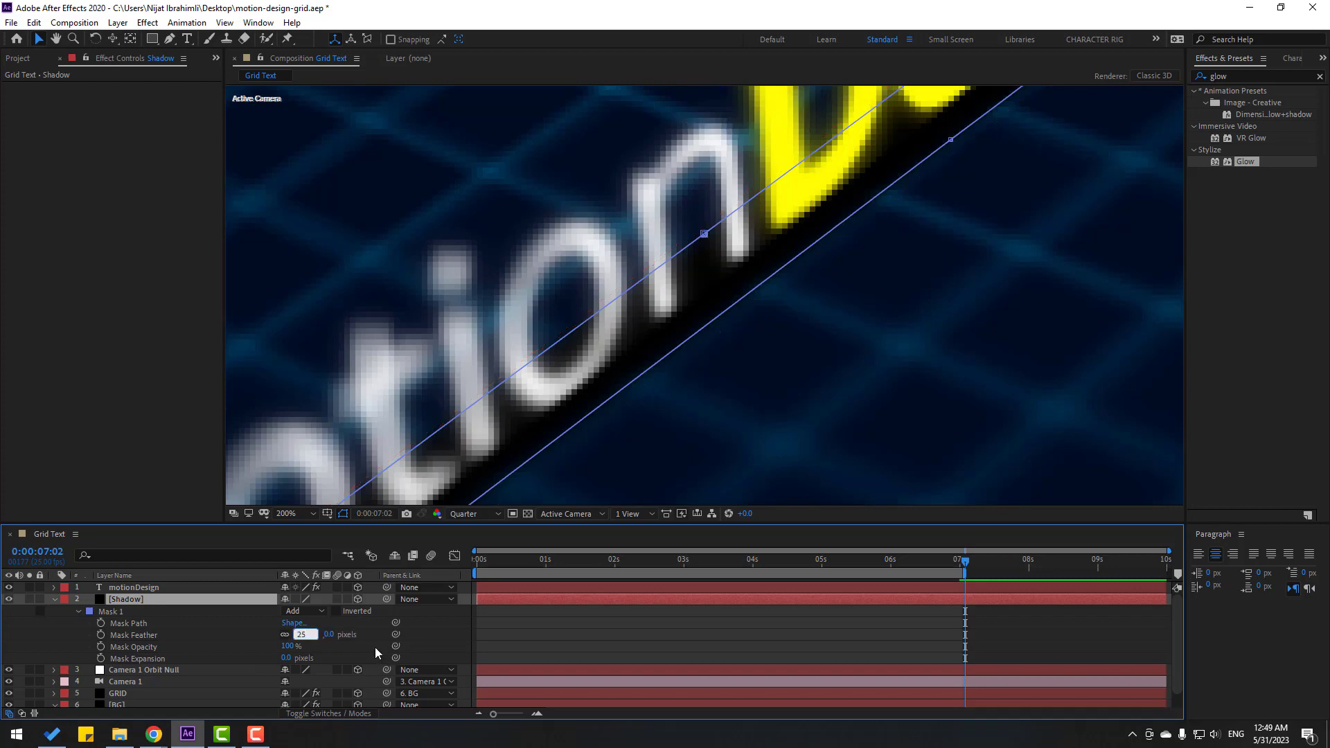
pyautogui.scroll(-3, 660, 471)
pyautogui.click(825, 643)
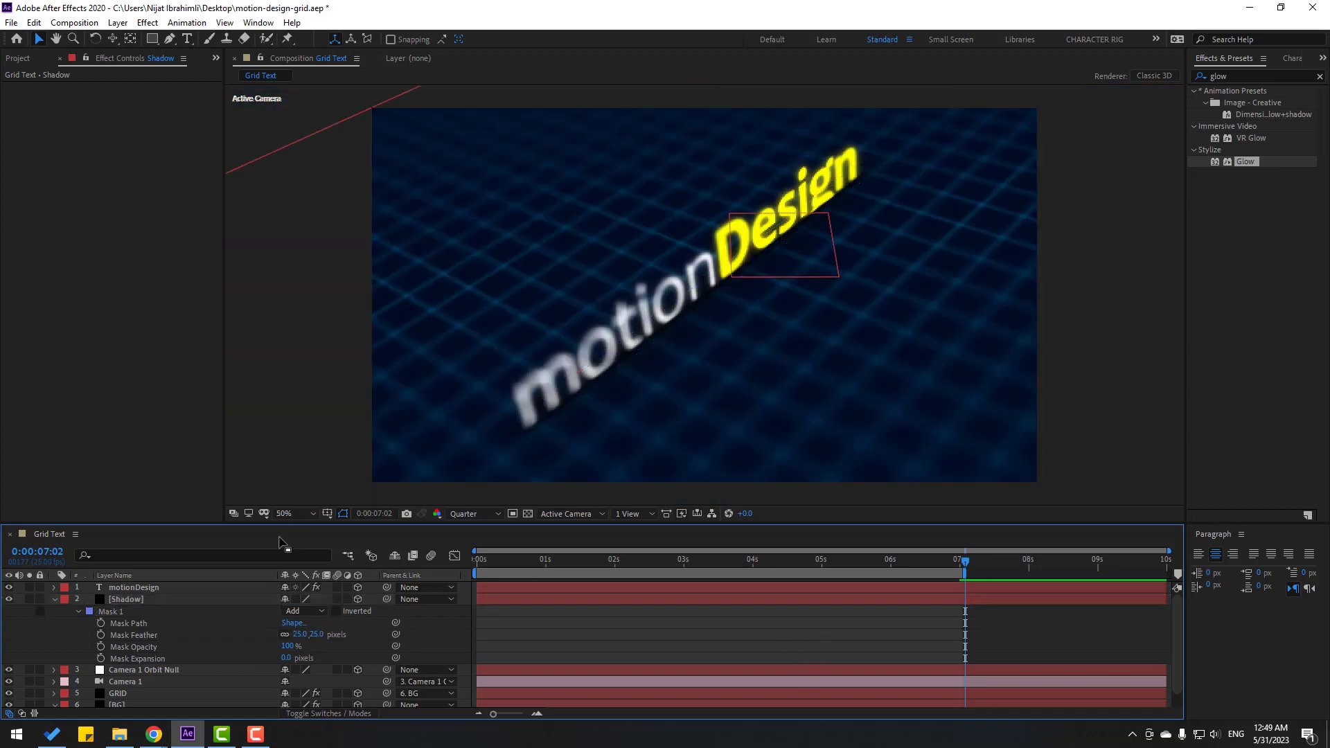
# Switch the preview to Full resolution and nudge the Shadow layer slightly along its Y axis beneath the title
pyautogui.click(471, 514)
pyautogui.click(484, 544)
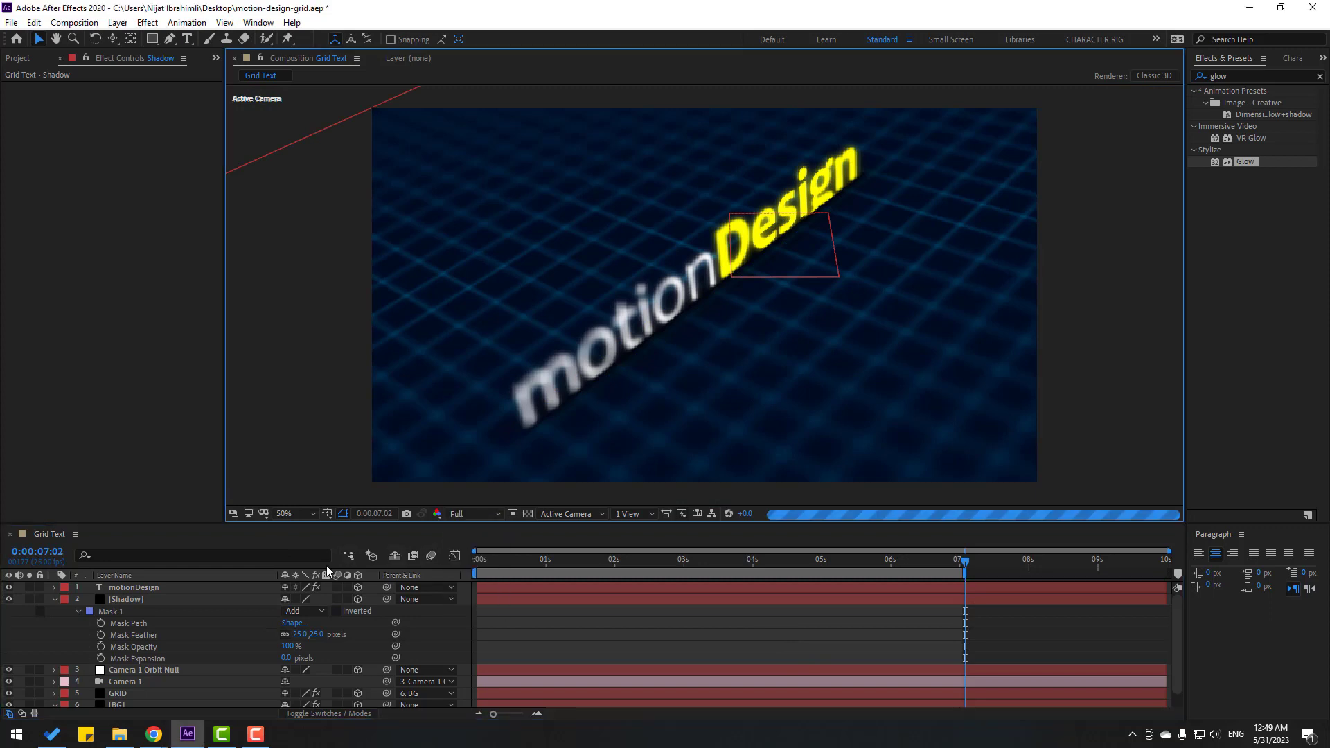
pyautogui.scroll(1, 714, 259)
pyautogui.click(694, 263)
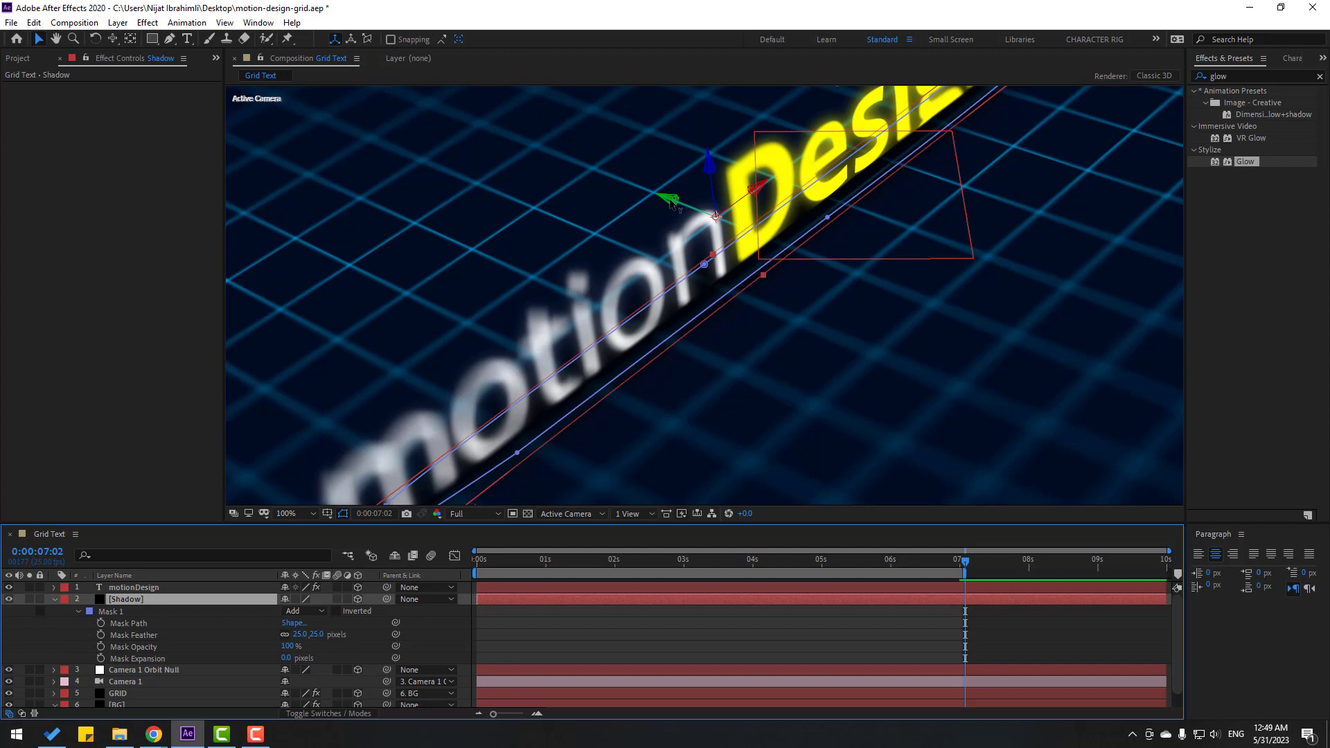
pyautogui.moveTo(670, 201); pyautogui.dragTo(671, 203)
pyautogui.scroll(-4, 651, 455)
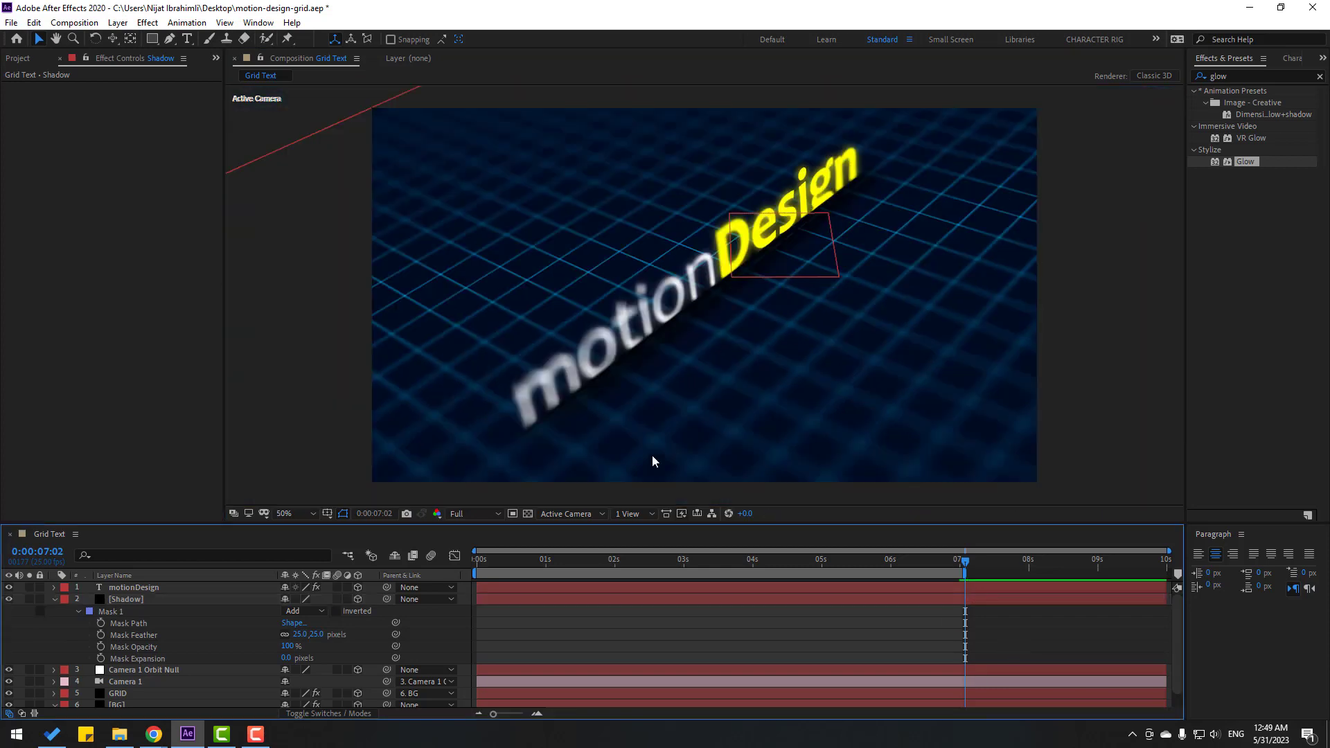
# Fine-tune the Shadow layer's height above the grid by nudging it slightly along its Z axis
pyautogui.scroll(2, 651, 455)
pyautogui.scroll(1, 630, 368)
pyautogui.moveTo(380, 385); pyautogui.dragTo(442, 330)
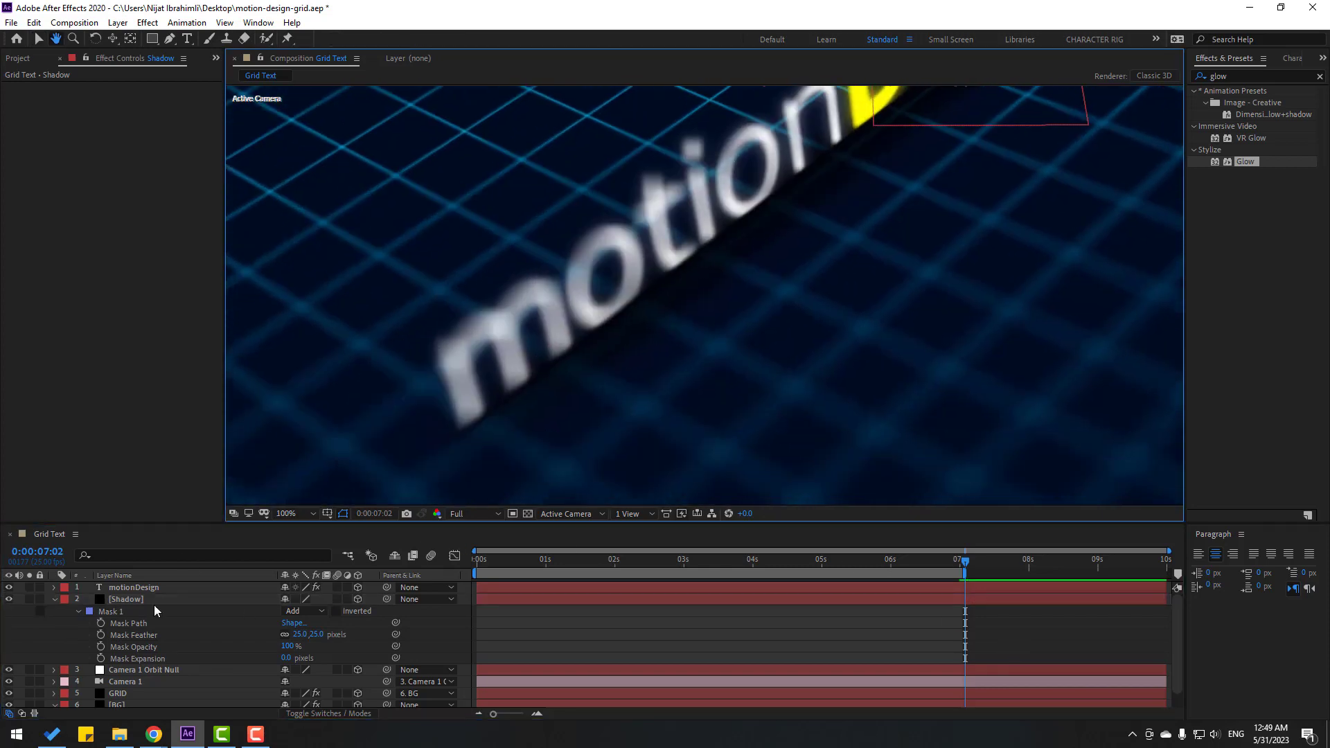
pyautogui.click(126, 599)
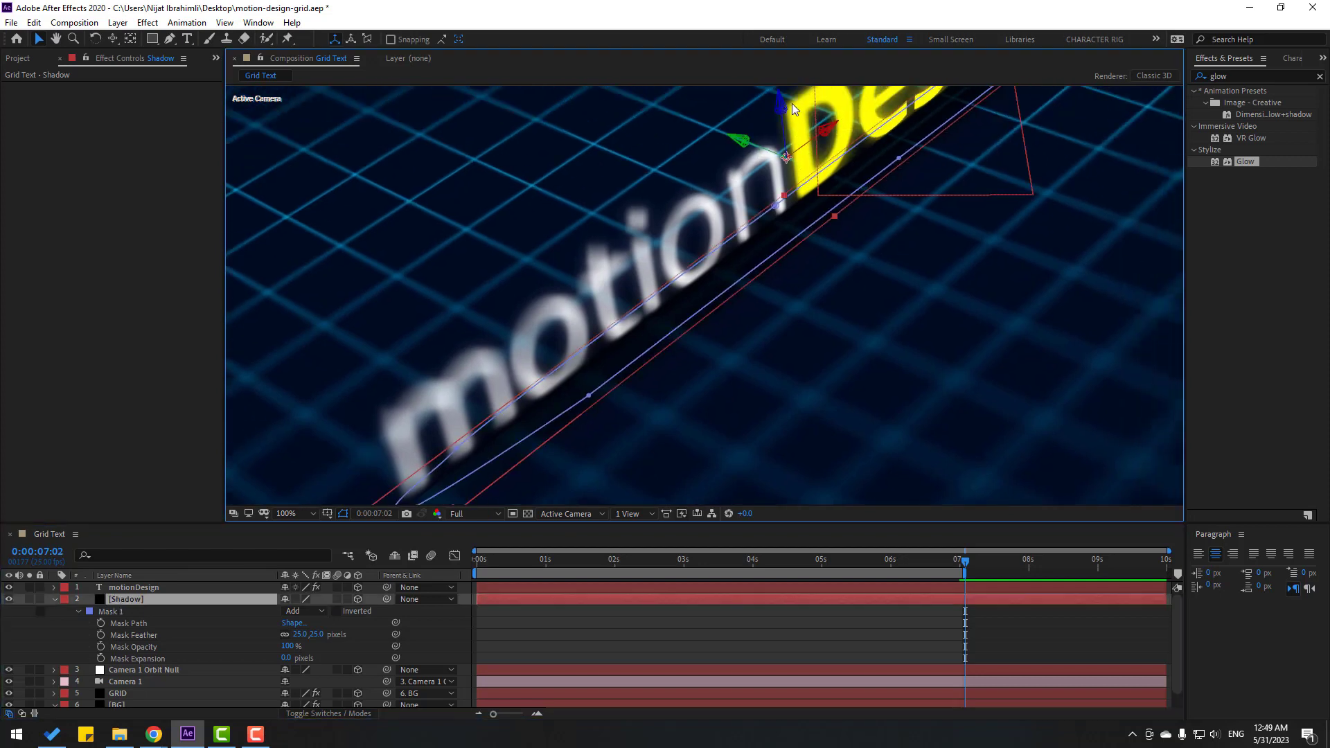
pyautogui.moveTo(781, 105); pyautogui.dragTo(783, 109)
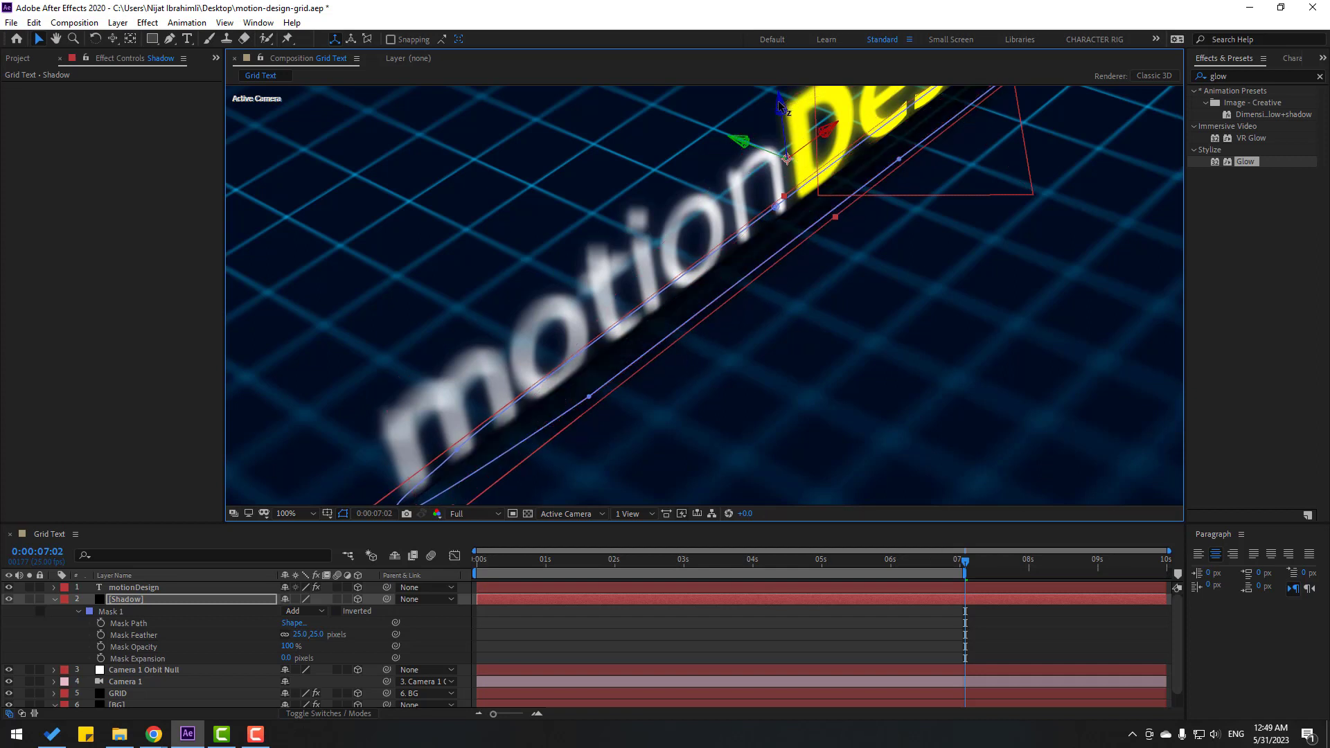
# Raise the motionDesign text layer along its Y axis so it floats slightly above its shadow
pyautogui.click(121, 587)
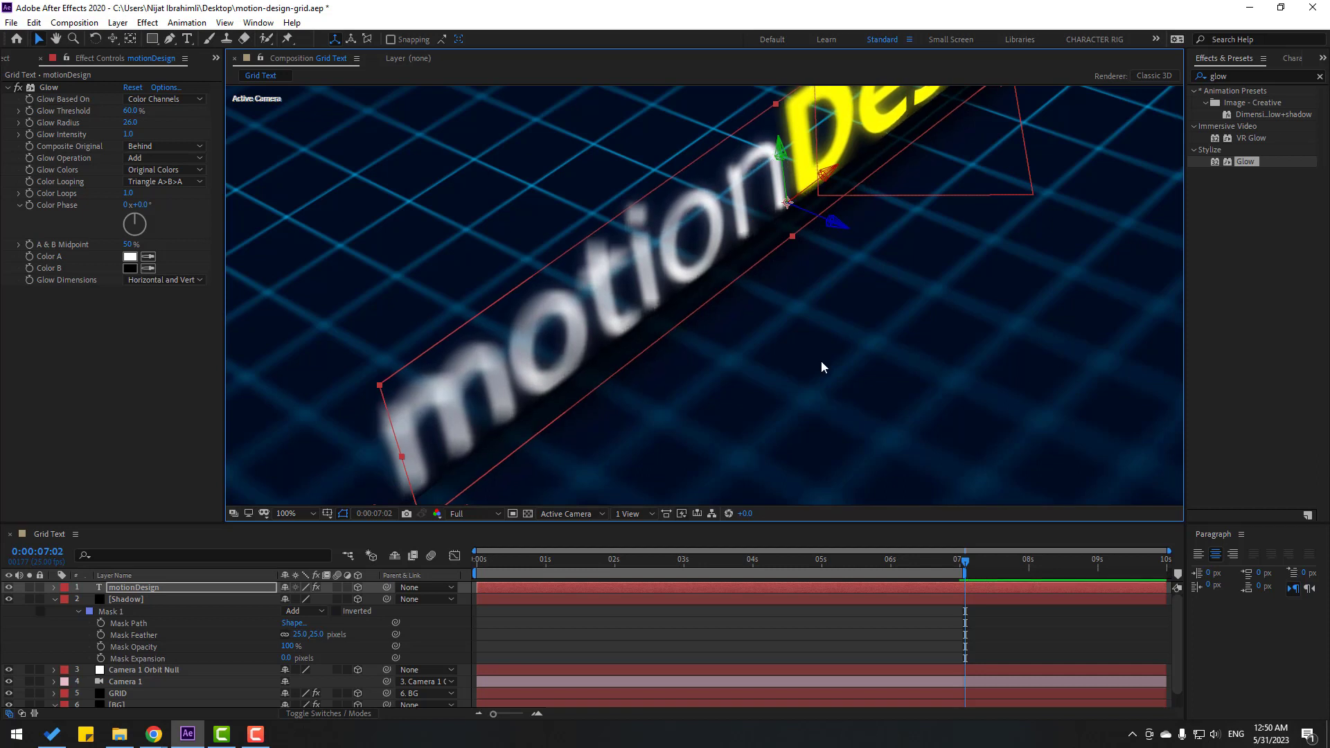
pyautogui.click(1008, 647)
pyautogui.scroll(-4, 892, 454)
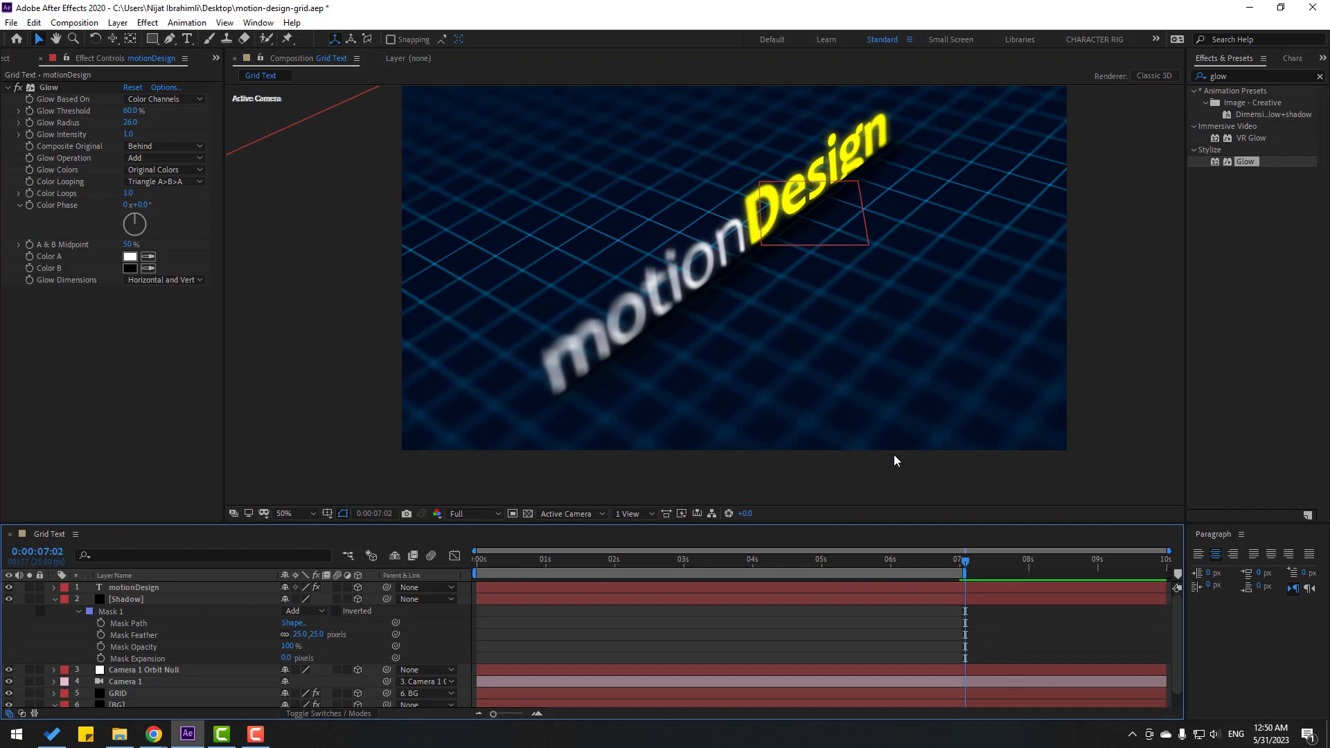
pyautogui.scroll(2, 894, 469)
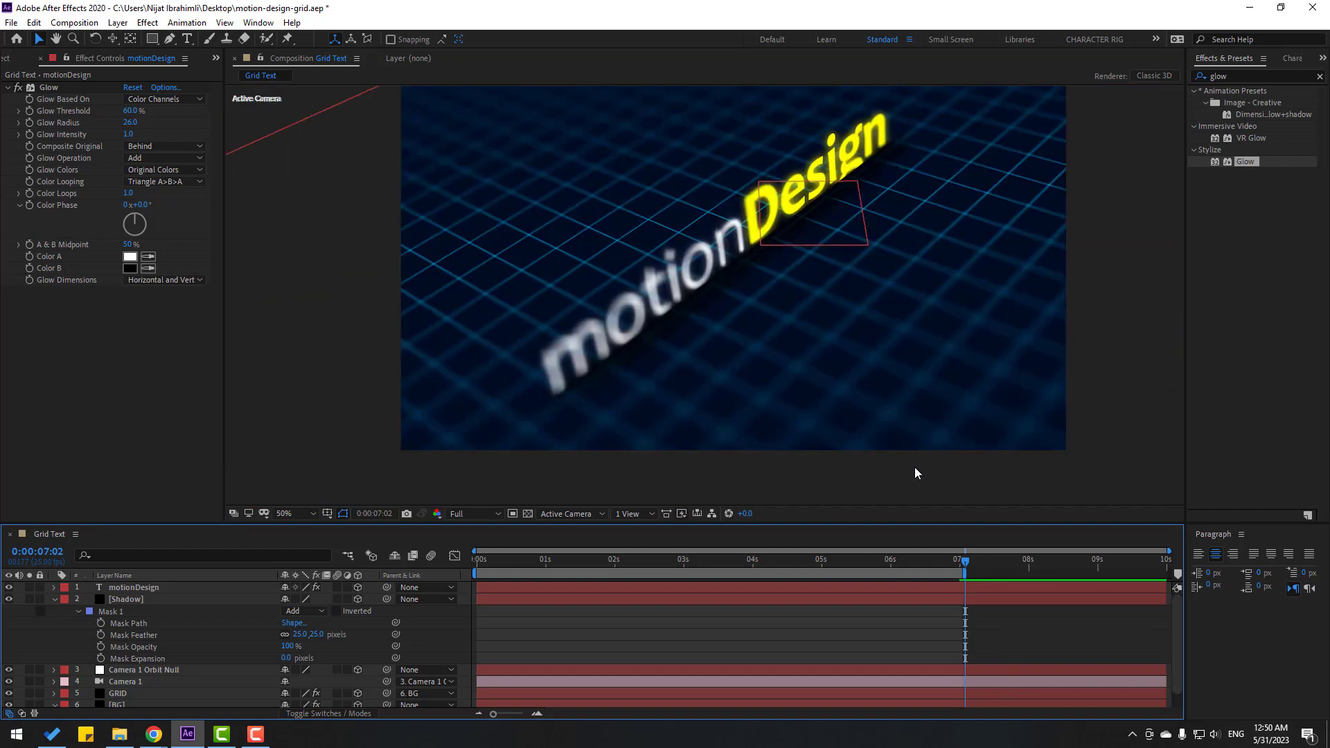
pyautogui.click(142, 586)
pyautogui.scroll(3, 748, 270)
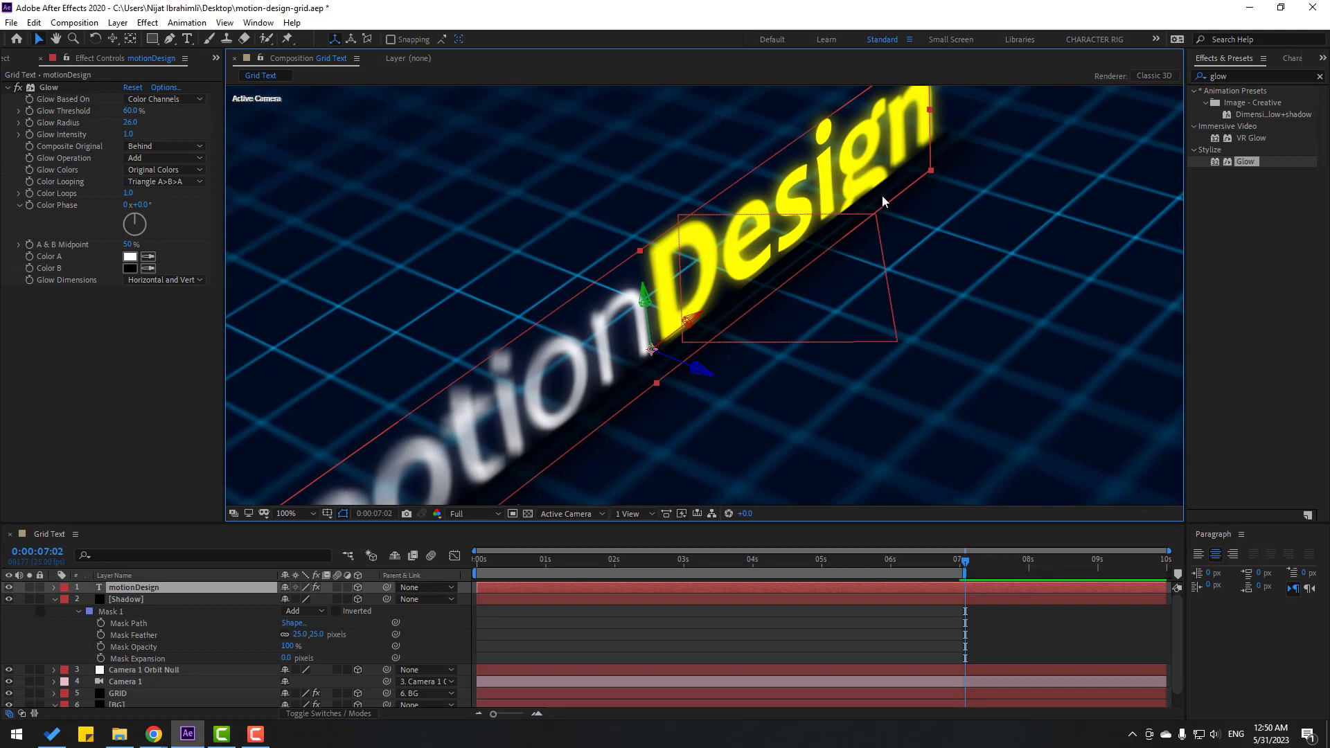
pyautogui.moveTo(646, 303); pyautogui.dragTo(645, 284)
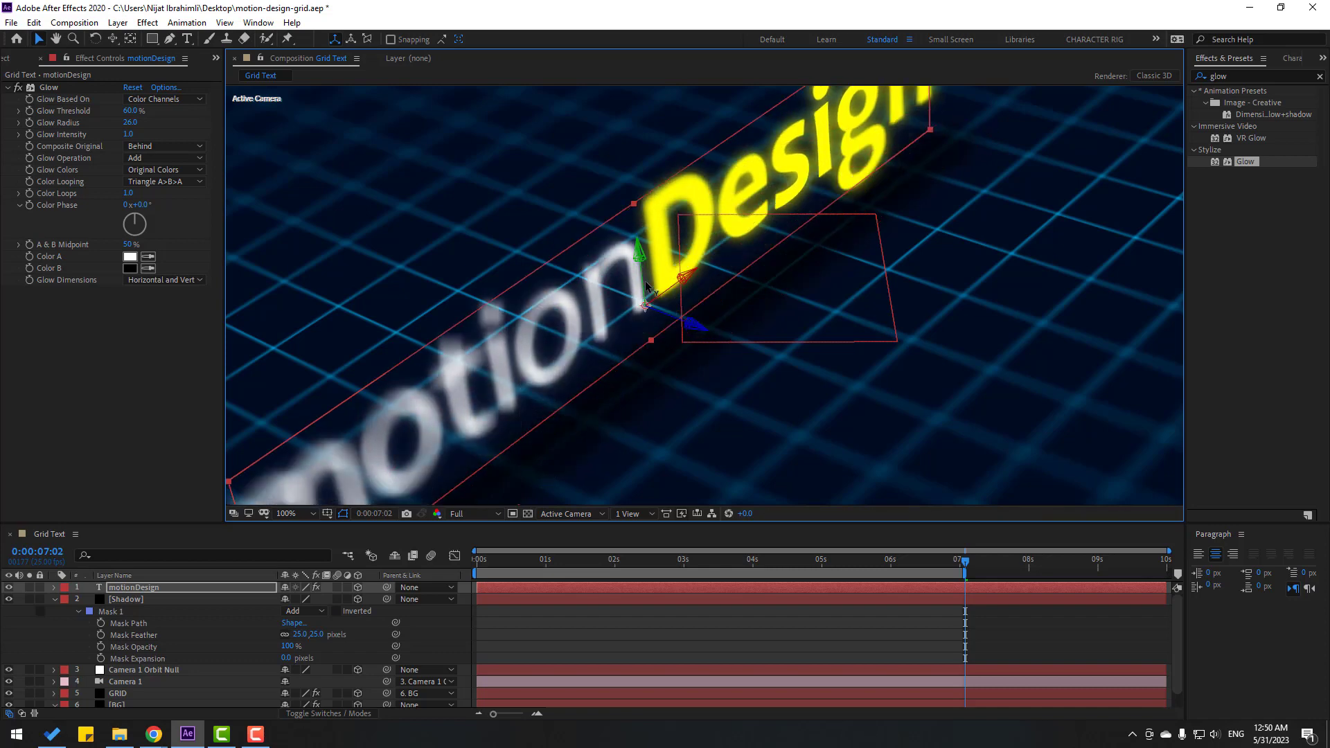
pyautogui.click(1045, 648)
pyautogui.scroll(-3, 719, 420)
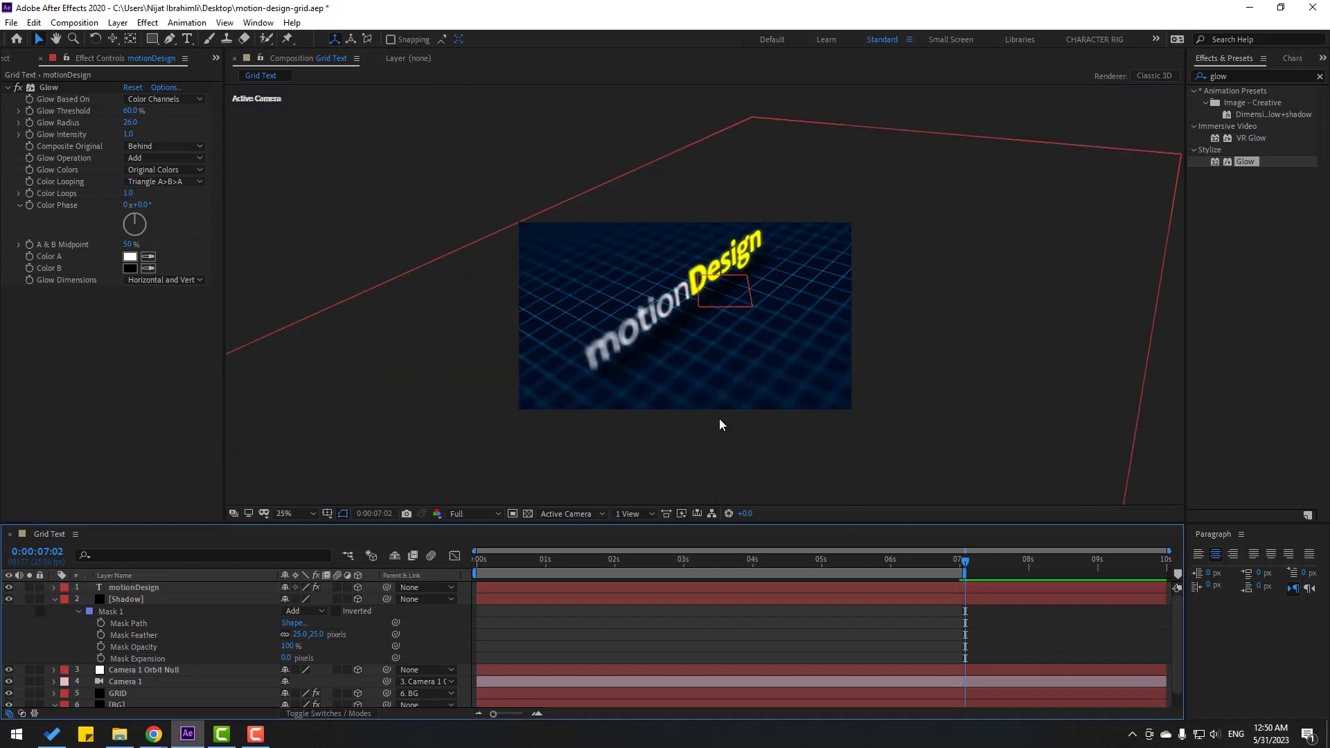
# Scrub back through the animation to 0:00:00:00 to check the shadow, and save the project
pyautogui.scroll(2, 783, 439)
pyautogui.moveTo(949, 564); pyautogui.dragTo(919, 564)
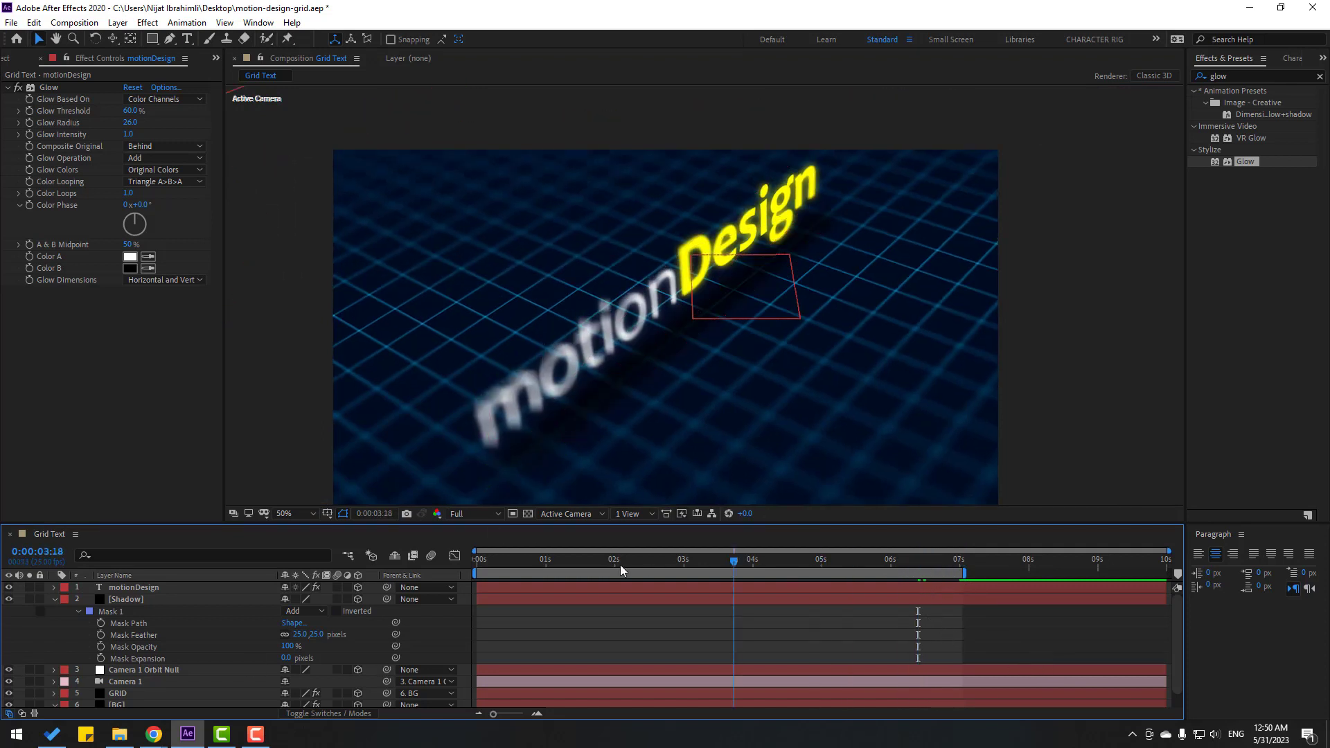
pyautogui.moveTo(621, 565); pyautogui.dragTo(476, 573)
pyautogui.hotkey('ctrl', 's')
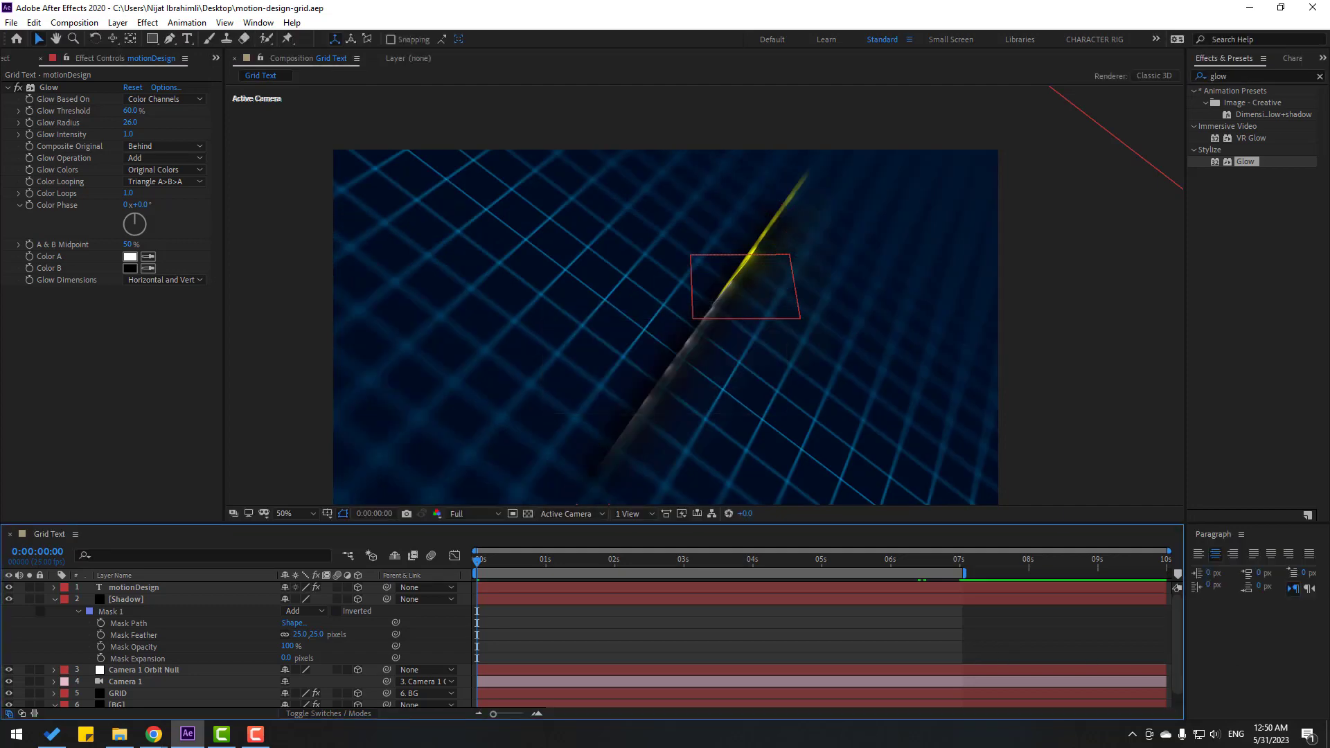